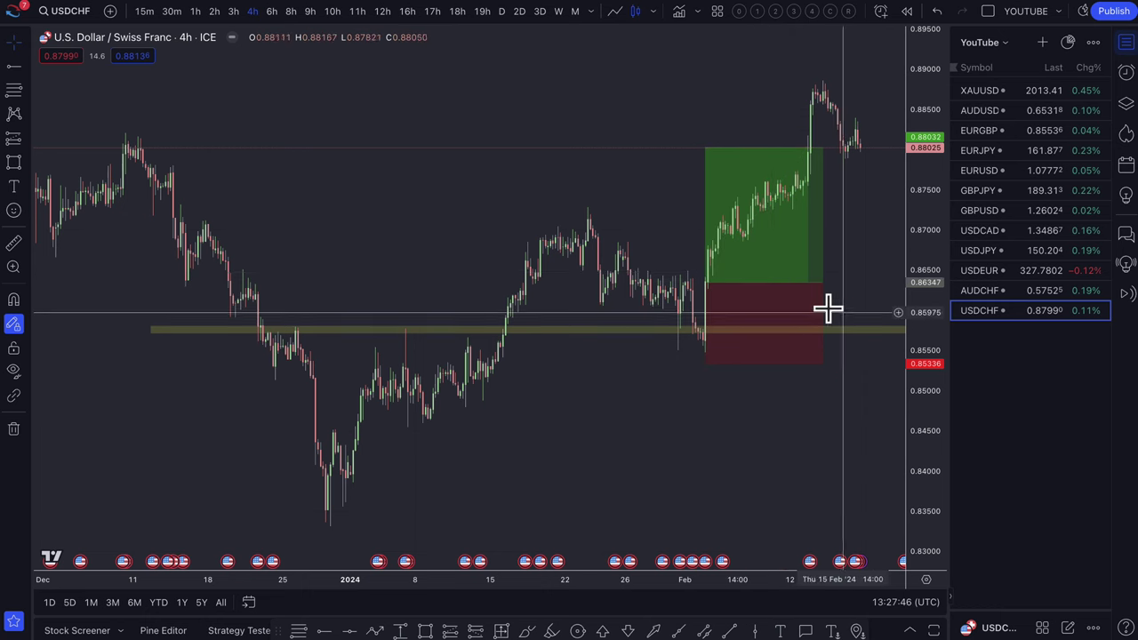
Zoom in on the USDCHF 4h long position and read the NFP release data on its event icon.
{"action": "scroll", "coordinate": [615, 338], "scroll_direction": "up", "scroll_amount": 2}
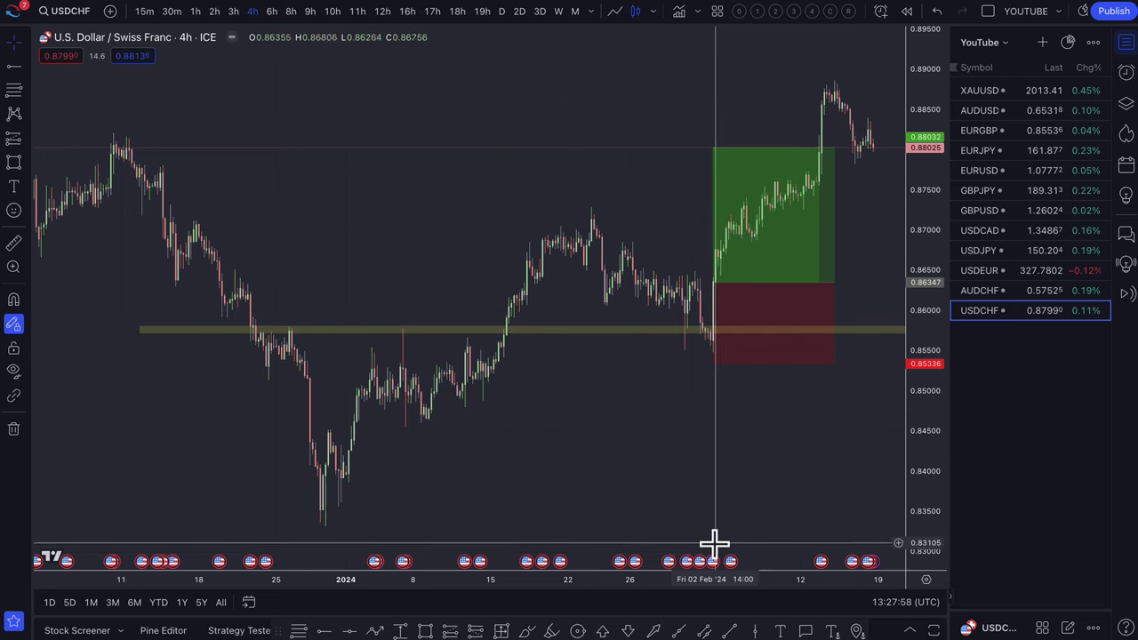
{"action": "mouse_move", "coordinate": [716, 565]}
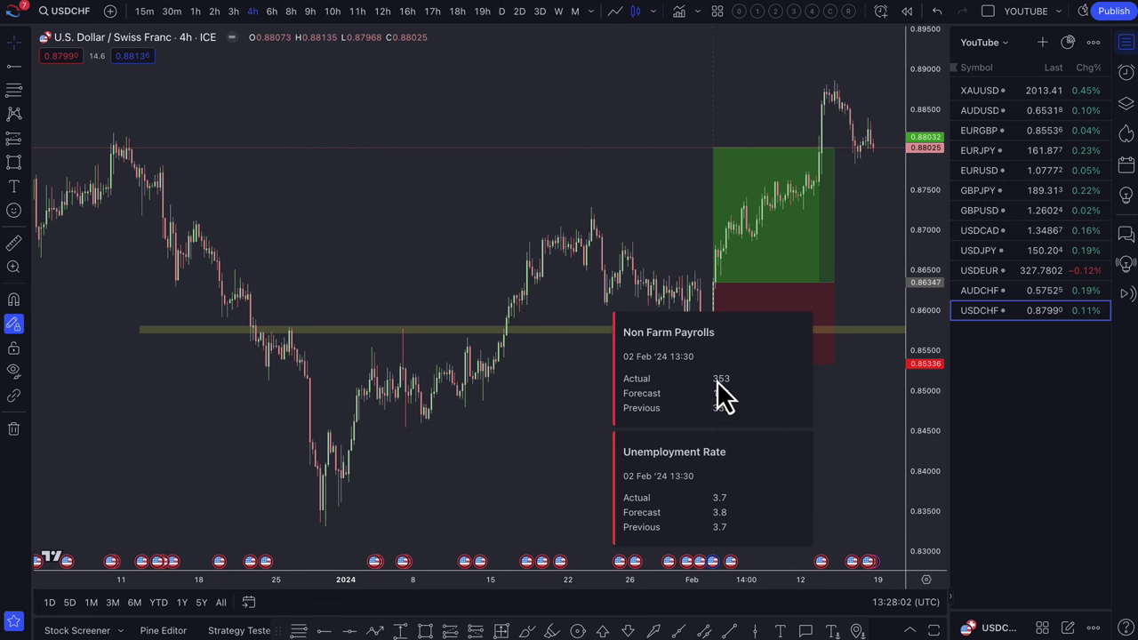
Extend the USDCHF long position further to the right.
{"action": "scroll", "coordinate": [783, 285], "scroll_direction": "up", "scroll_amount": 2}
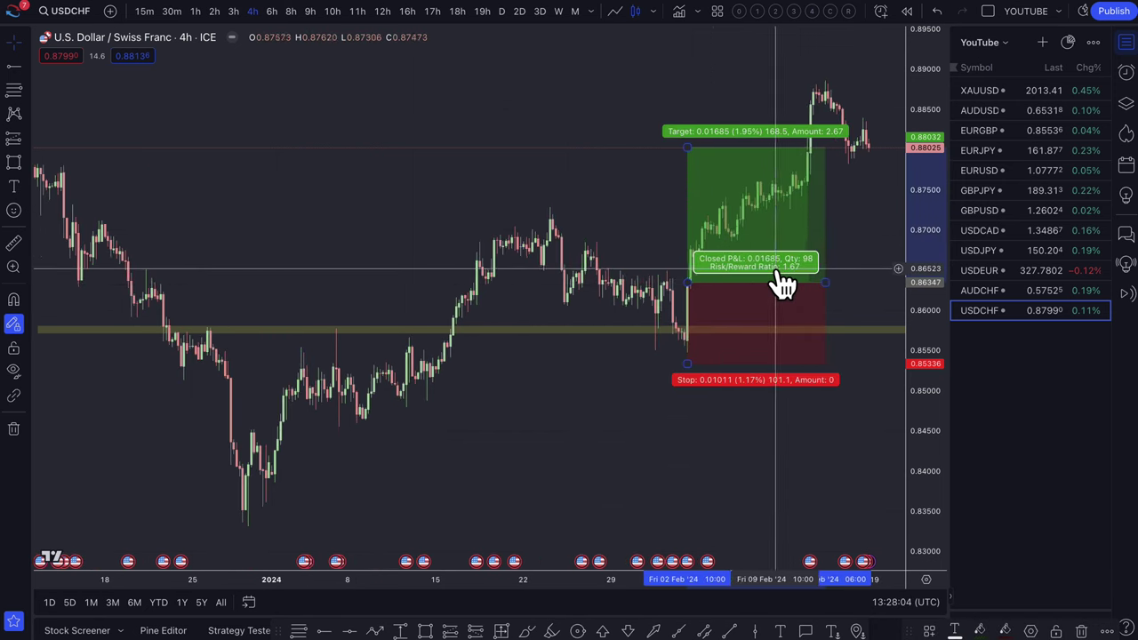
{"action": "left_click_drag", "start_coordinate": [823, 282], "coordinate": [738, 196]}
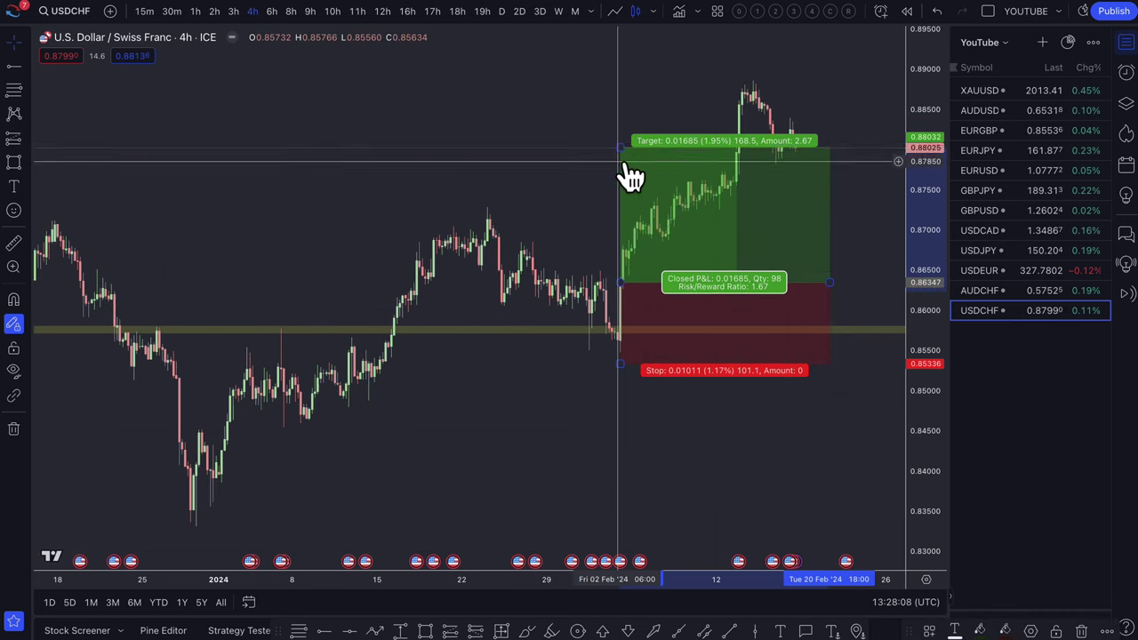
{"action": "scroll", "coordinate": [628, 152], "scroll_direction": "down", "scroll_amount": 3}
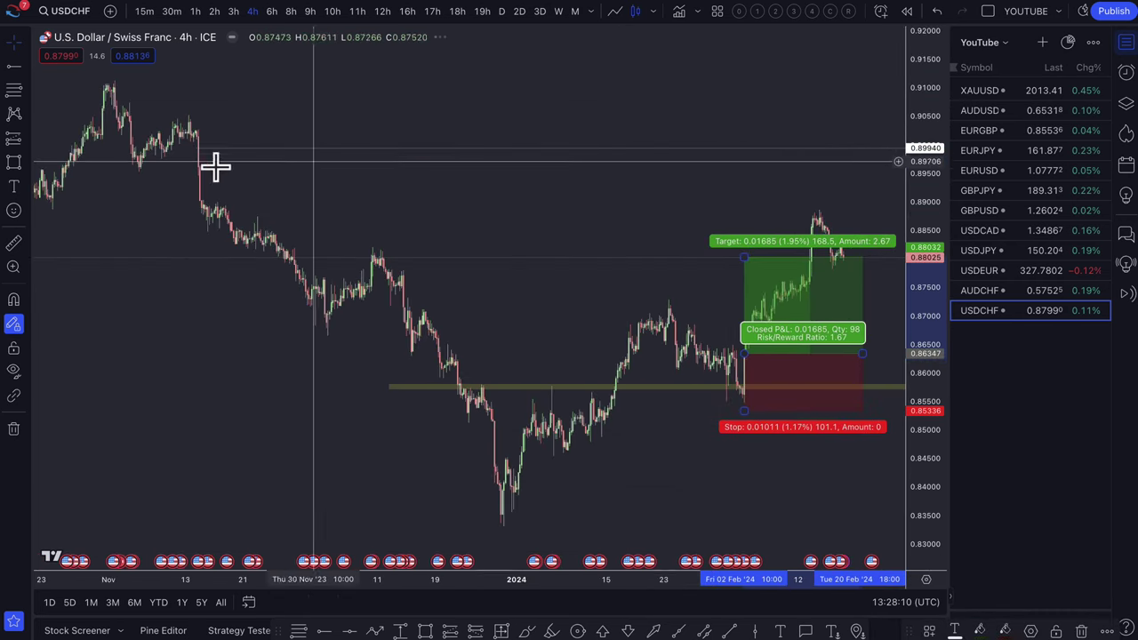
Mark a horizontal price level at 0.89940 on the USDCHF chart.
{"action": "left_click", "coordinate": [201, 147]}
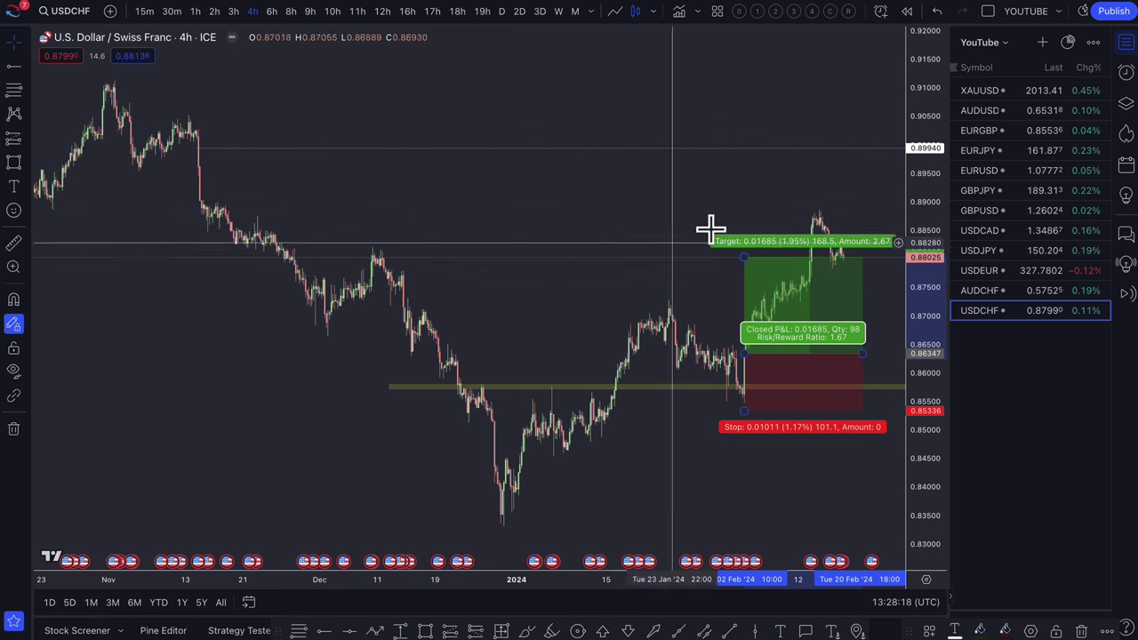
{"action": "scroll", "coordinate": [808, 249], "scroll_direction": "up", "scroll_amount": 4}
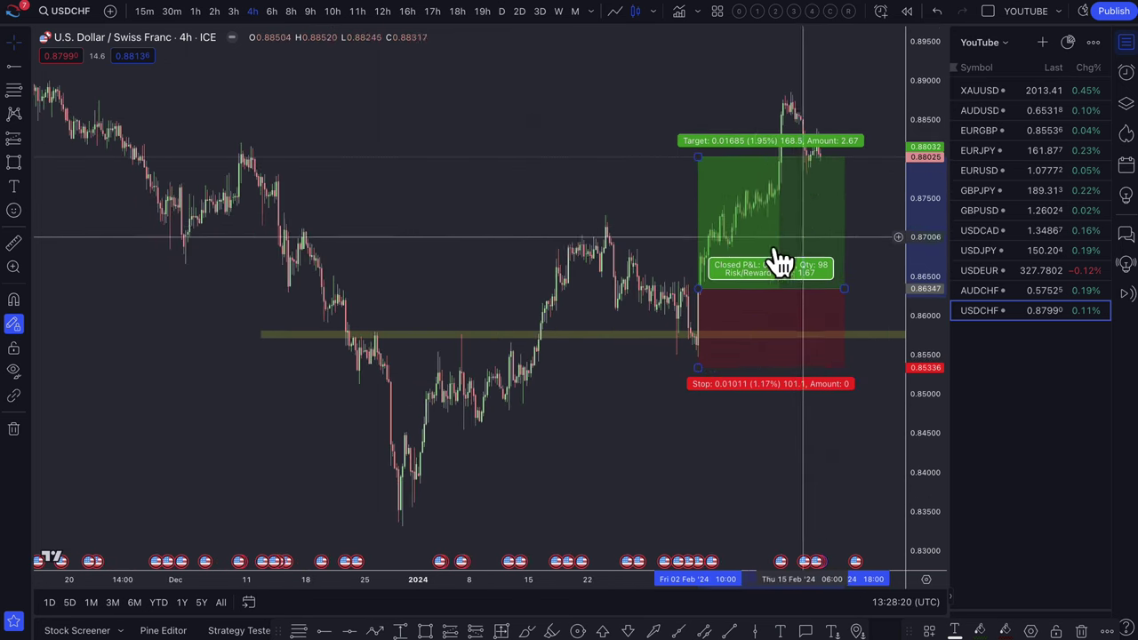
{"action": "scroll", "coordinate": [800, 231], "scroll_direction": "down", "scroll_amount": 1}
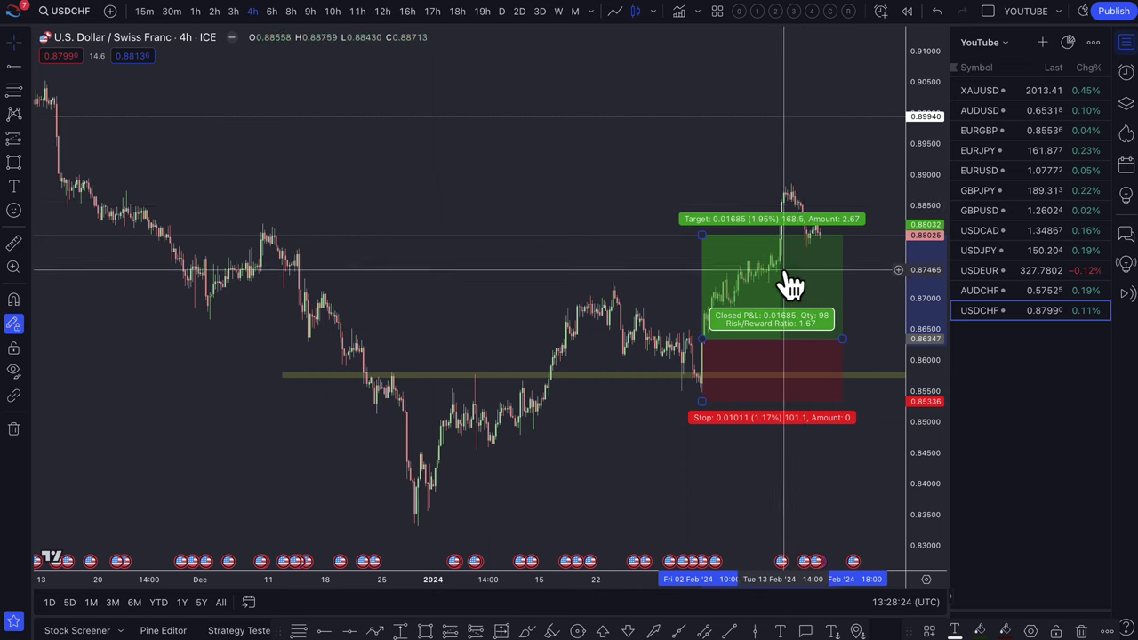
{"action": "scroll", "coordinate": [803, 264], "scroll_direction": "up", "scroll_amount": 2}
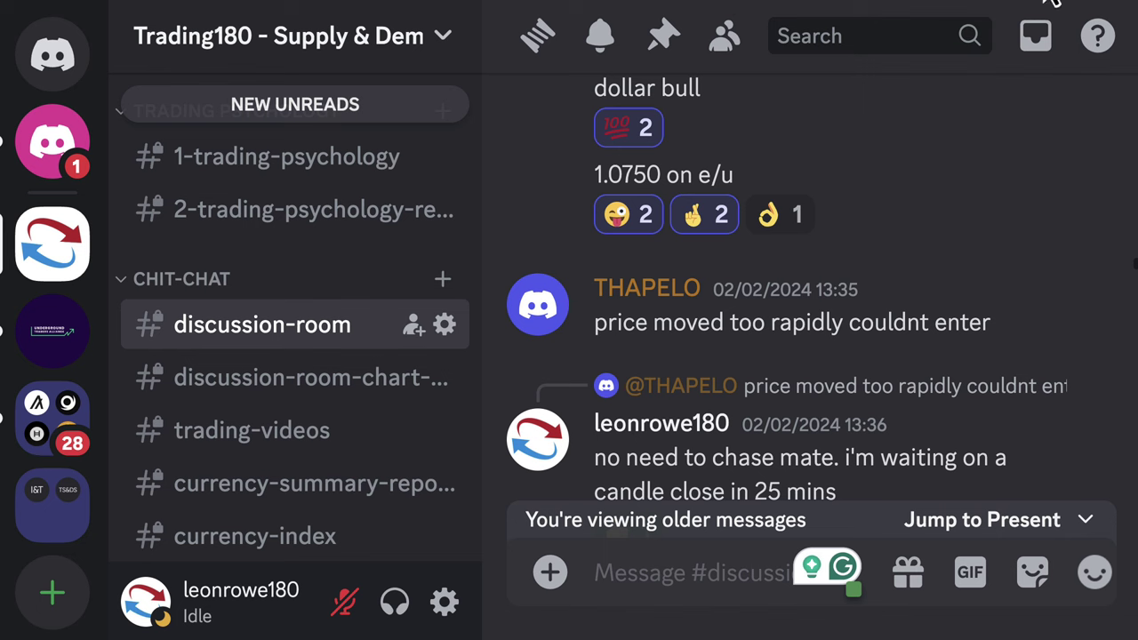
Zoom the Discord page out below 100% and scroll up to the earlier 2 Feb messages.
{"action": "left_click", "coordinate": [1127, 5]}
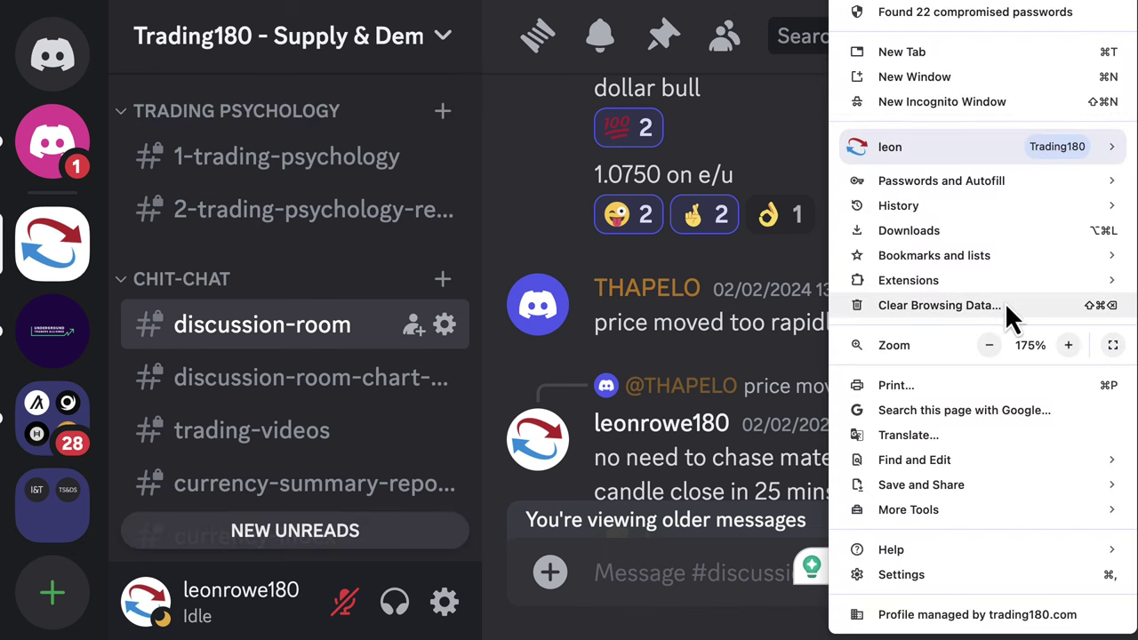
{"action": "left_click", "coordinate": [989, 346]}
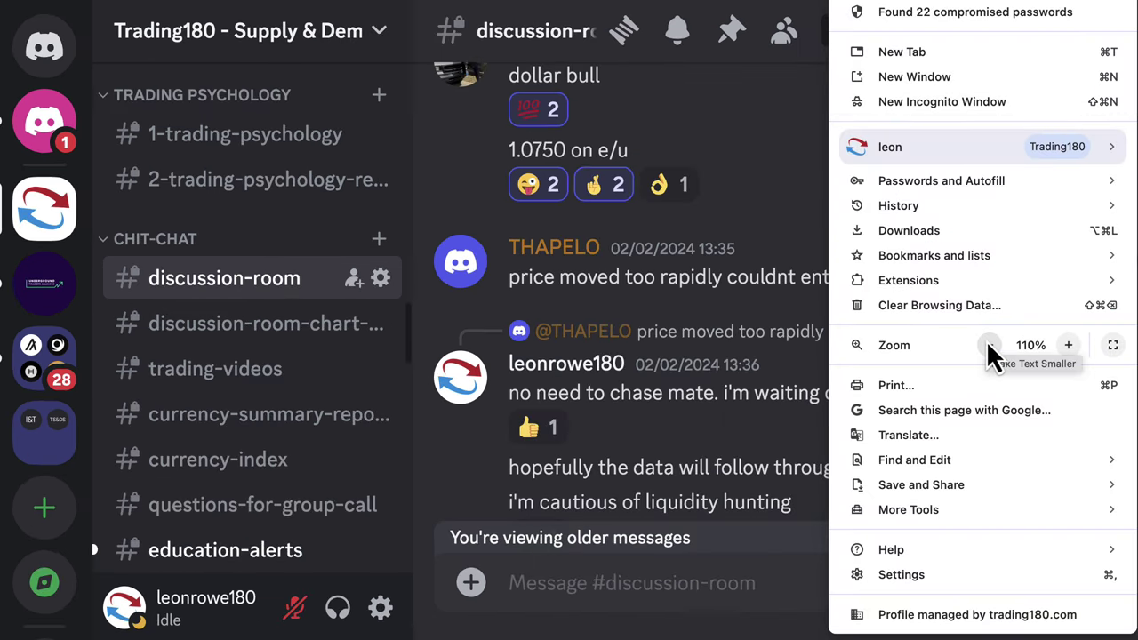
{"action": "left_click", "coordinate": [990, 346]}
{"action": "left_click", "coordinate": [696, 307]}
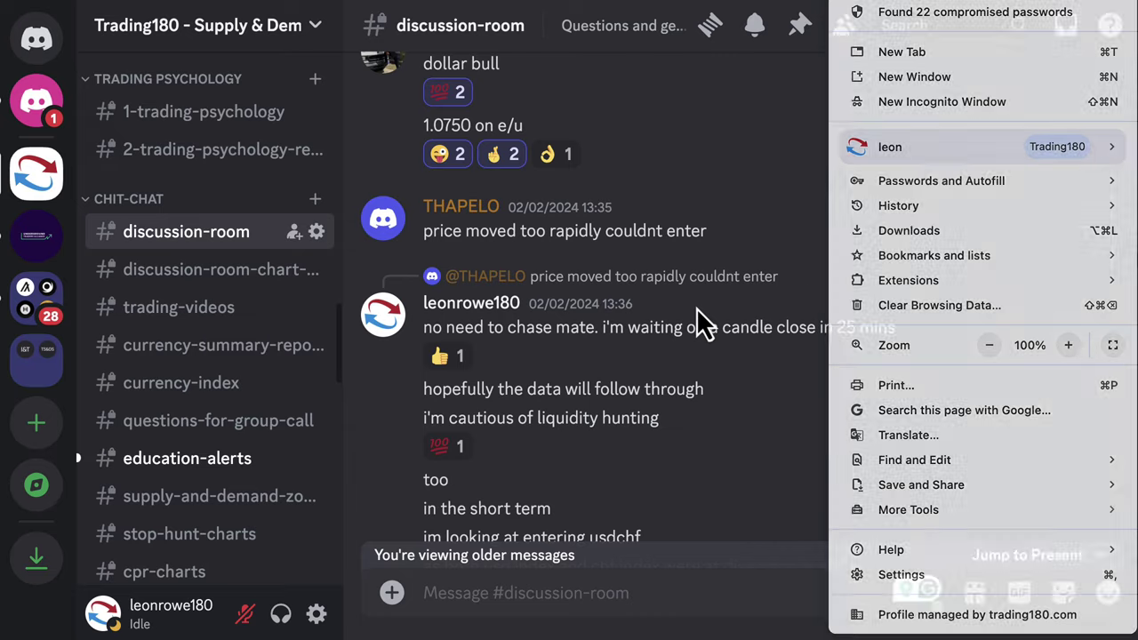
{"action": "key", "text": "super+minus"}
{"action": "key", "text": "super+minus"}
{"action": "scroll", "coordinate": [614, 289], "scroll_direction": "up", "scroll_amount": 2}
{"action": "scroll", "coordinate": [548, 254], "scroll_direction": "up", "scroll_amount": 3}
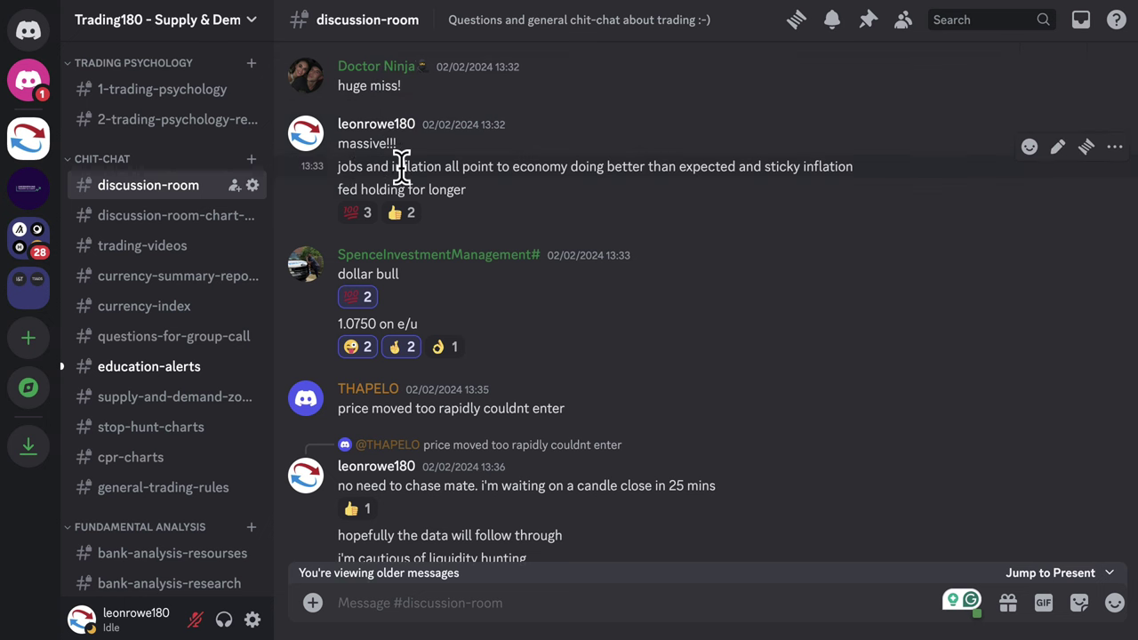
Highlight the 'jobs and inflation' remark and the 13:35 'price moved too rapidly' message.
{"action": "left_click_drag", "start_coordinate": [500, 169], "coordinate": [672, 175]}
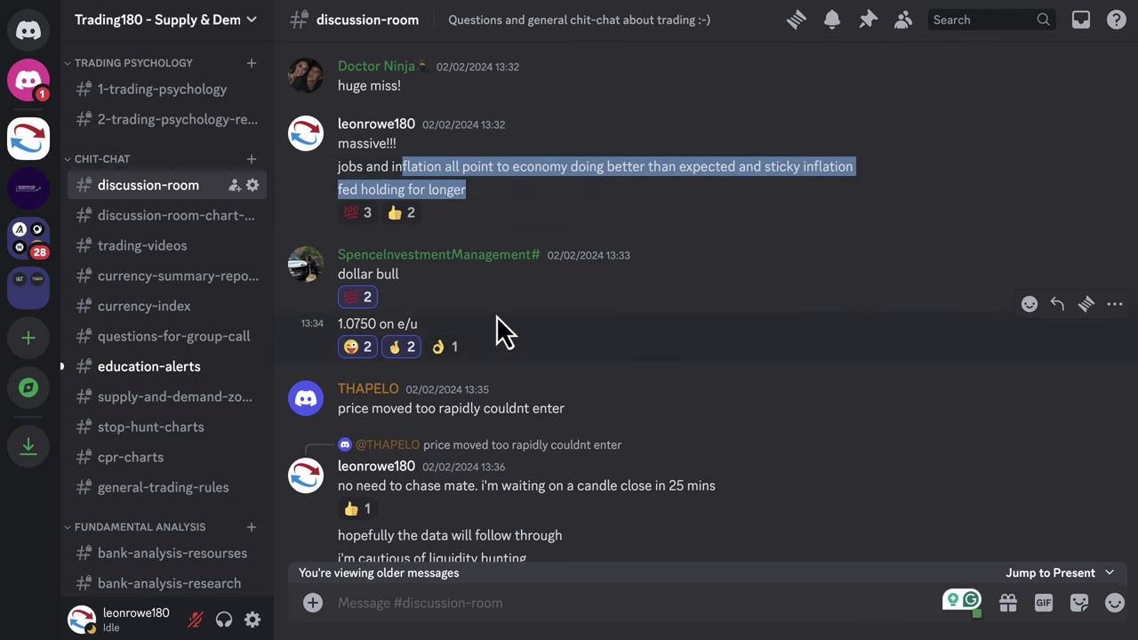
{"action": "scroll", "coordinate": [541, 363], "scroll_direction": "down", "scroll_amount": 1}
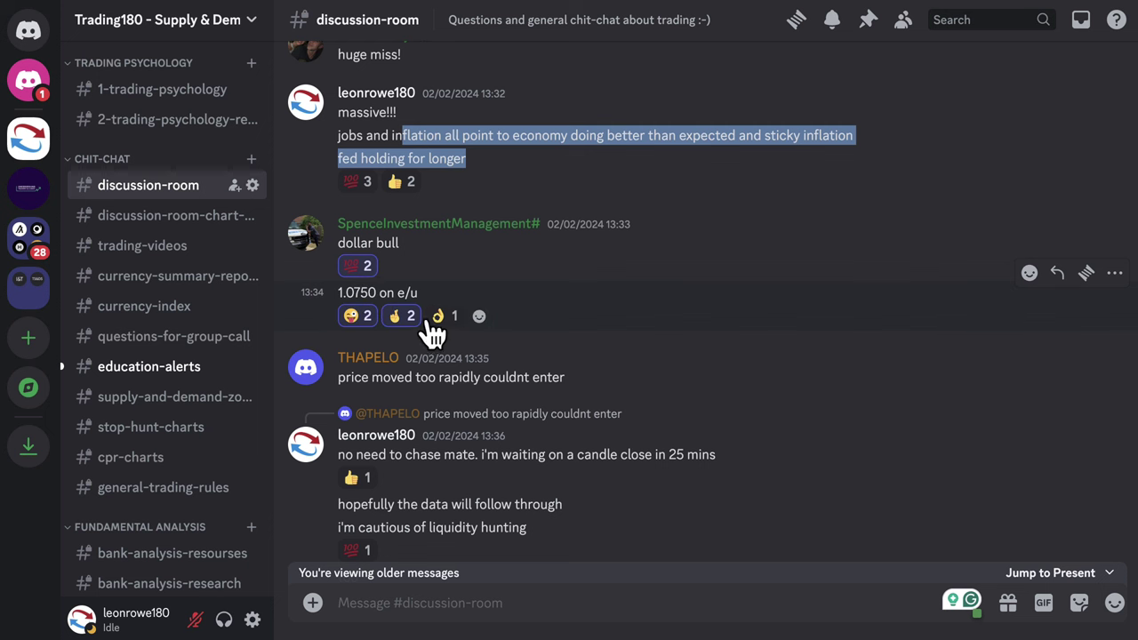
{"action": "scroll", "coordinate": [523, 427], "scroll_direction": "down", "scroll_amount": 1}
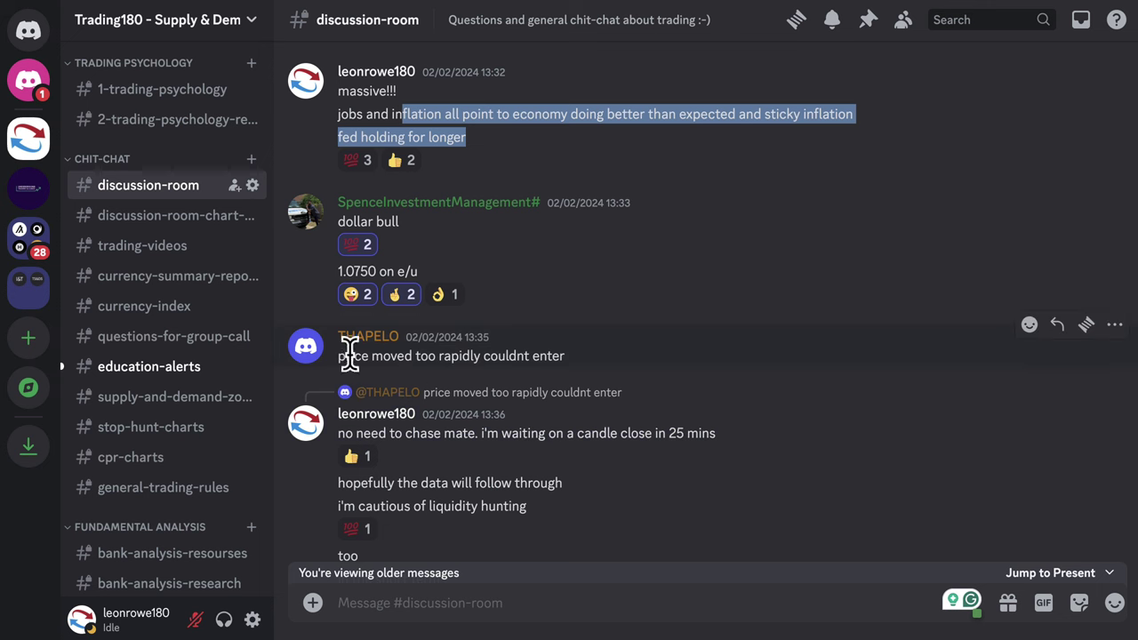
{"action": "left_click_drag", "start_coordinate": [341, 356], "coordinate": [384, 356]}
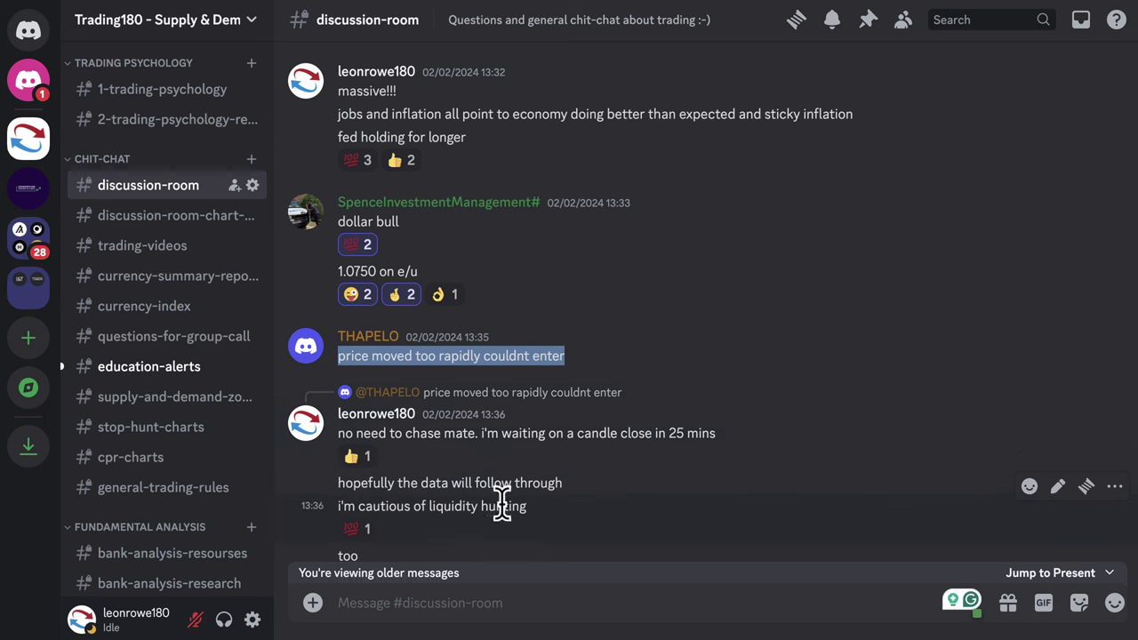
{"action": "scroll", "coordinate": [462, 387], "scroll_direction": "up", "scroll_amount": 1}
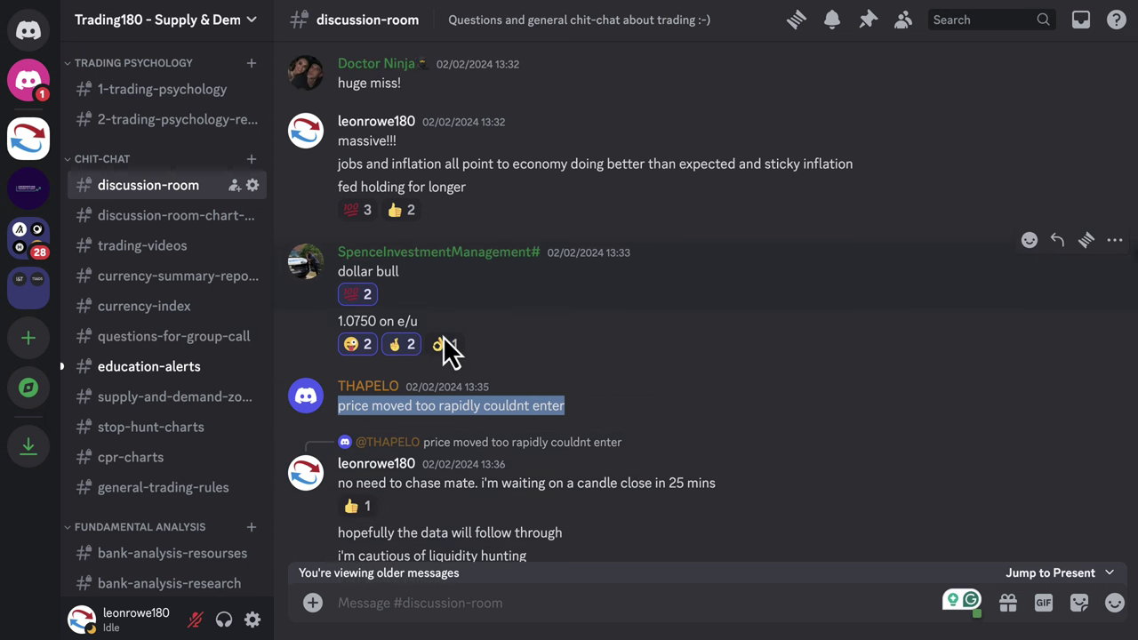
{"action": "scroll", "coordinate": [479, 380], "scroll_direction": "down", "scroll_amount": 1}
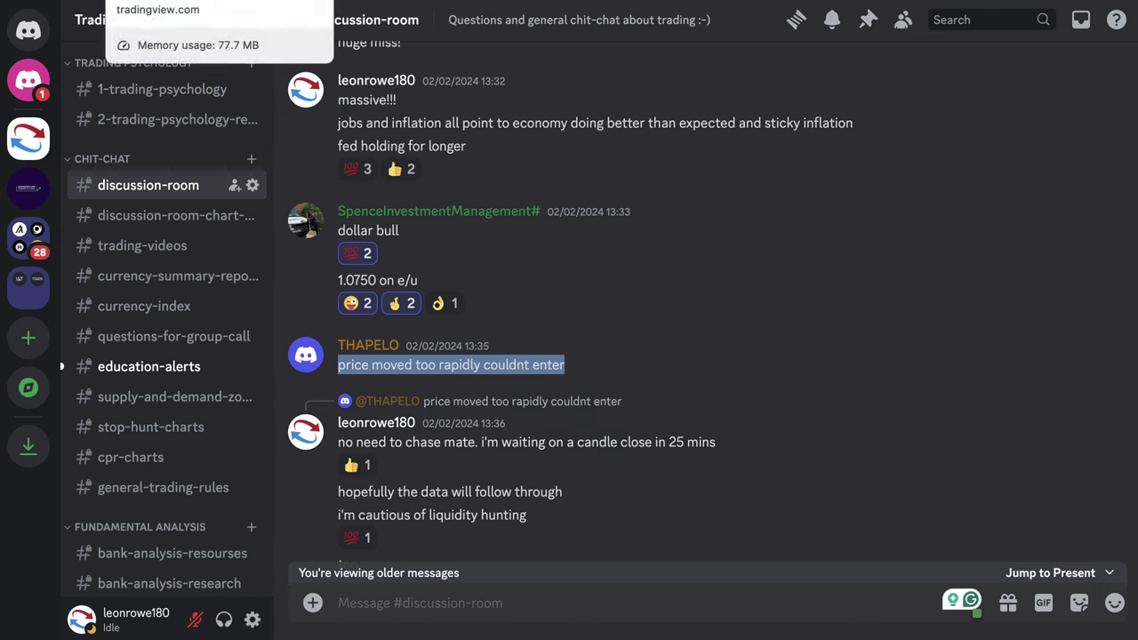
Back in TradingView, raise the USDCHF long's target to about 0.8964, giving 3.25 risk/reward.
{"action": "left_click", "coordinate": [178, 4]}
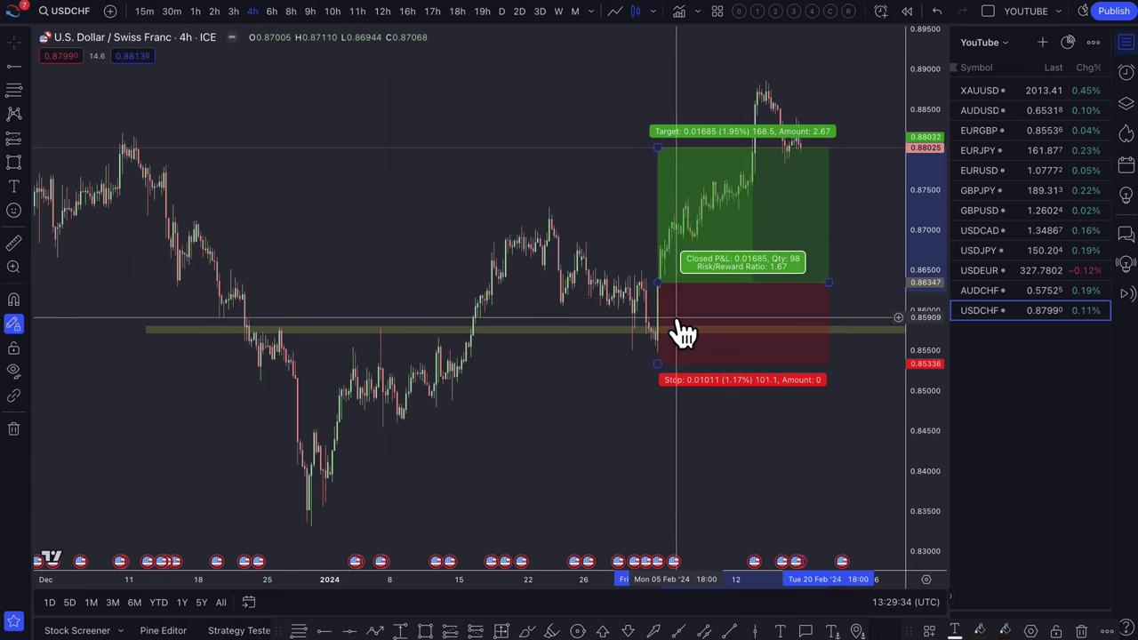
{"action": "scroll", "coordinate": [681, 329], "scroll_direction": "up", "scroll_amount": 5}
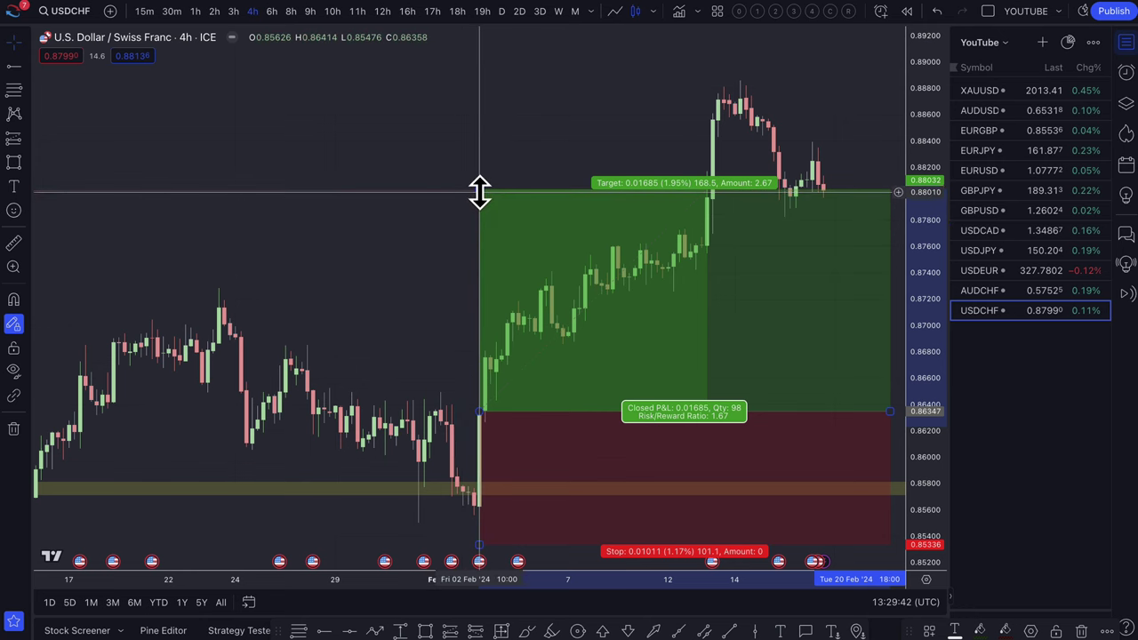
{"action": "left_click_drag", "start_coordinate": [479, 190], "coordinate": [489, 94]}
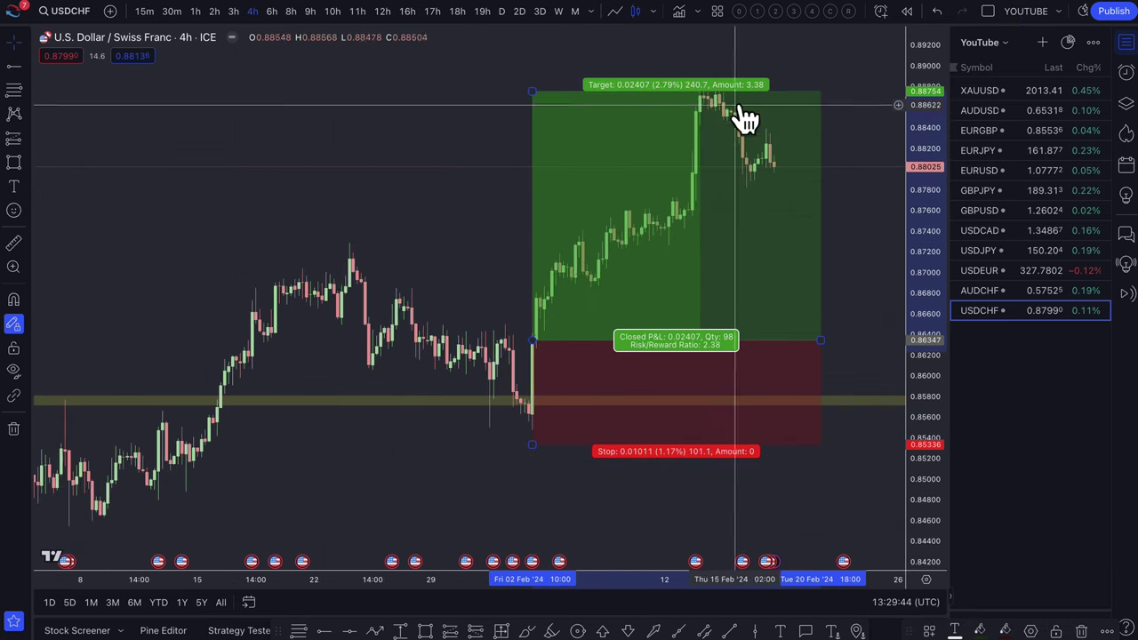
{"action": "scroll", "coordinate": [818, 165], "scroll_direction": "down", "scroll_amount": 5}
{"action": "scroll", "coordinate": [783, 200], "scroll_direction": "down", "scroll_amount": 3}
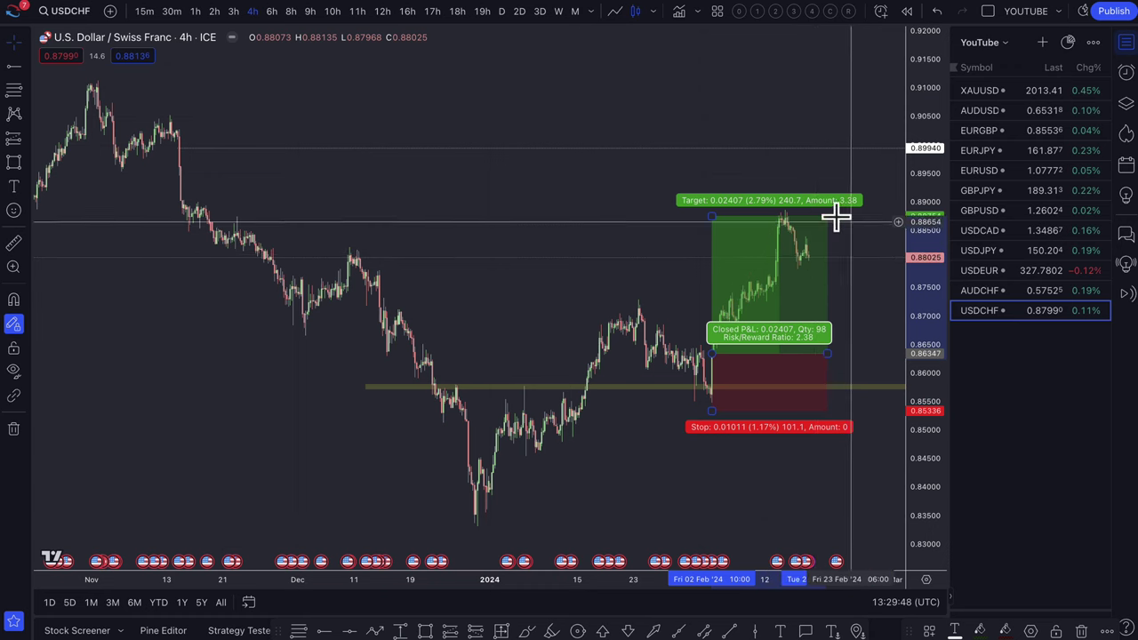
{"action": "left_click_drag", "start_coordinate": [713, 218], "coordinate": [713, 167]}
{"action": "scroll", "coordinate": [729, 310], "scroll_direction": "up", "scroll_amount": 3}
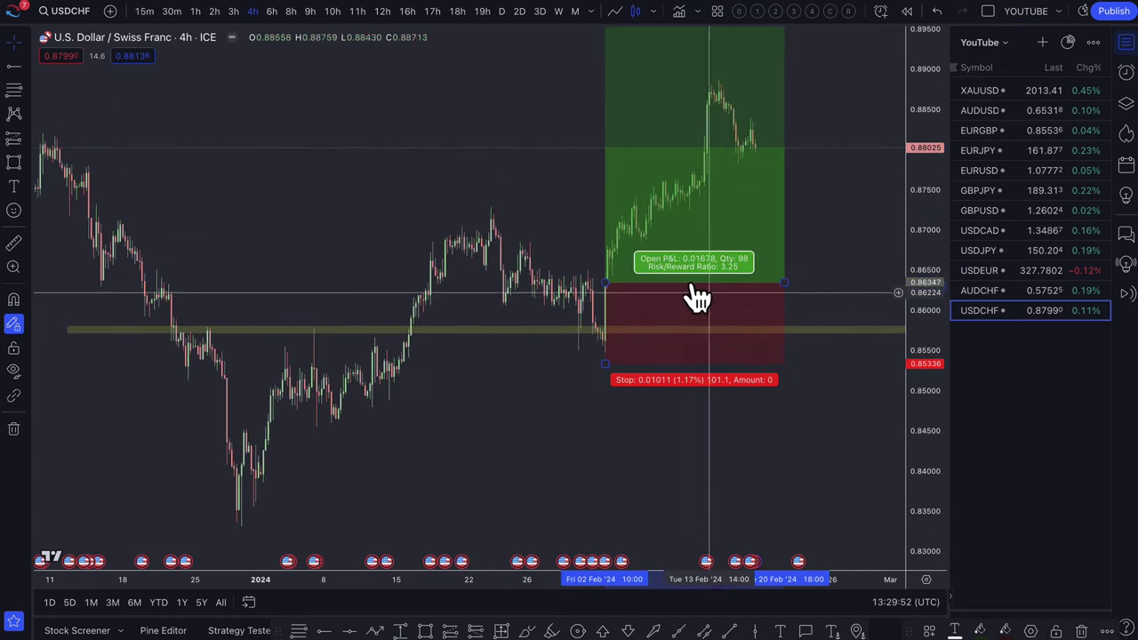
Show the USDCHF chart on the daily timeframe, zoomed in on the position.
{"action": "left_click", "coordinate": [502, 11]}
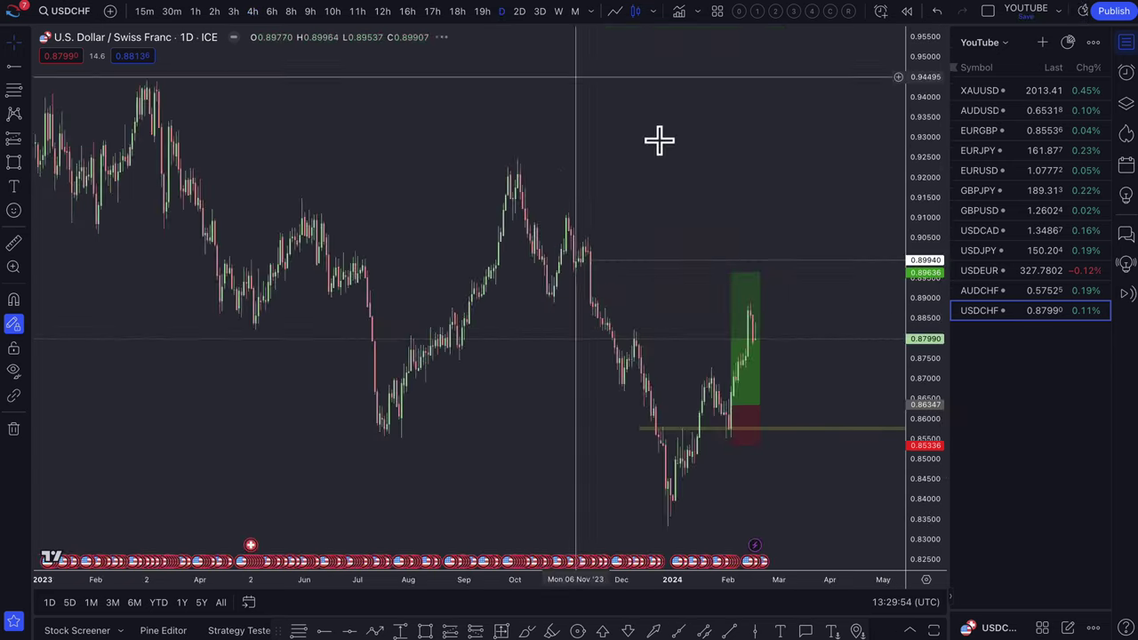
{"action": "scroll", "coordinate": [707, 174], "scroll_direction": "up", "scroll_amount": 4}
{"action": "scroll", "coordinate": [707, 174], "scroll_direction": "up", "scroll_amount": 5}
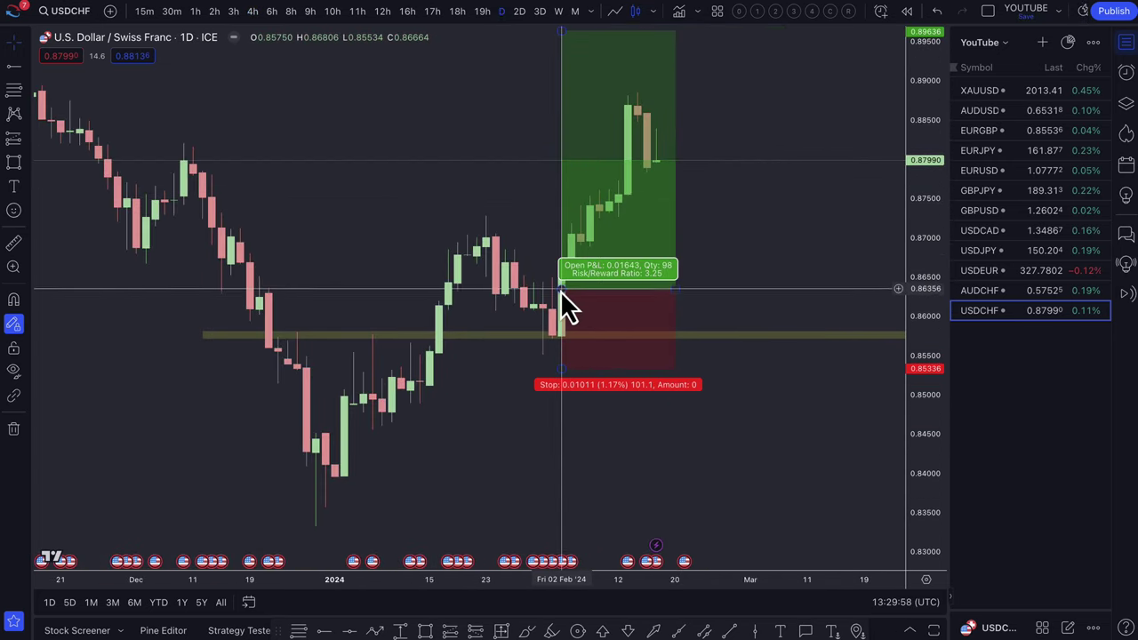
Move the long's entry up to about 0.8682 and raise the stop to breakeven.
{"action": "left_click_drag", "start_coordinate": [560, 291], "coordinate": [593, 252]}
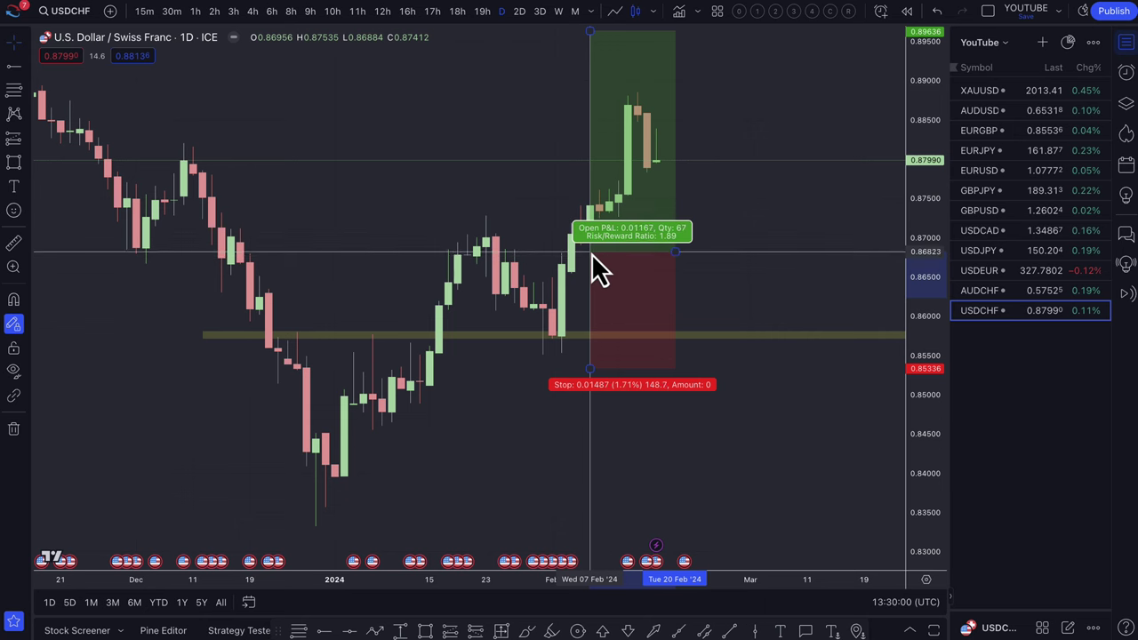
{"action": "left_click_drag", "start_coordinate": [591, 367], "coordinate": [612, 252]}
{"action": "scroll", "coordinate": [658, 264], "scroll_direction": "up", "scroll_amount": 3}
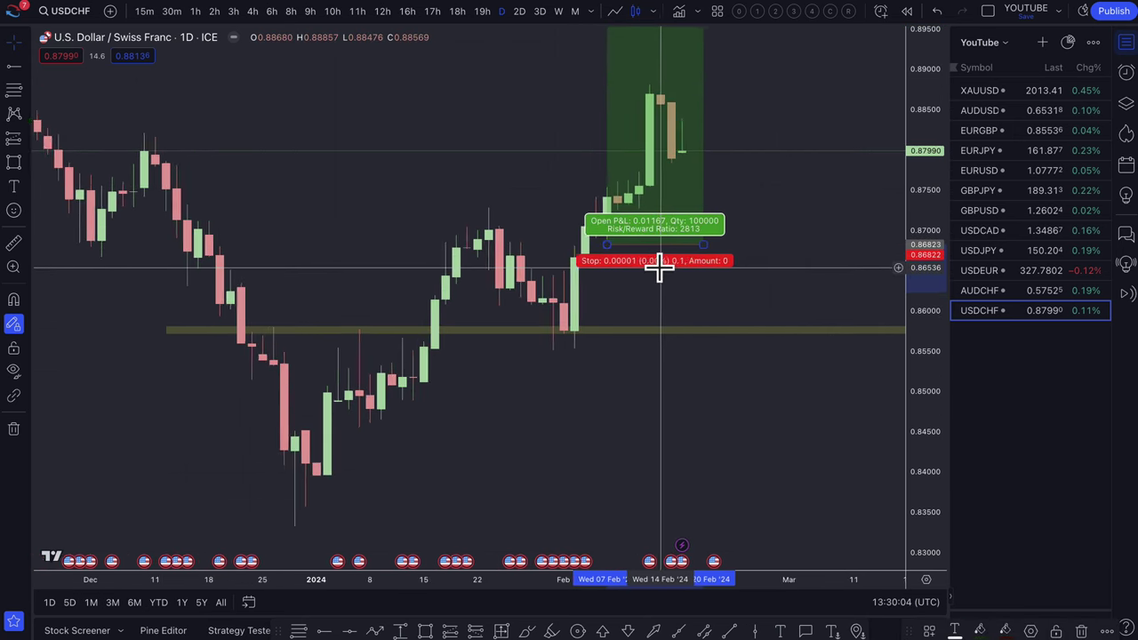
{"action": "scroll", "coordinate": [662, 276], "scroll_direction": "up", "scroll_amount": 3}
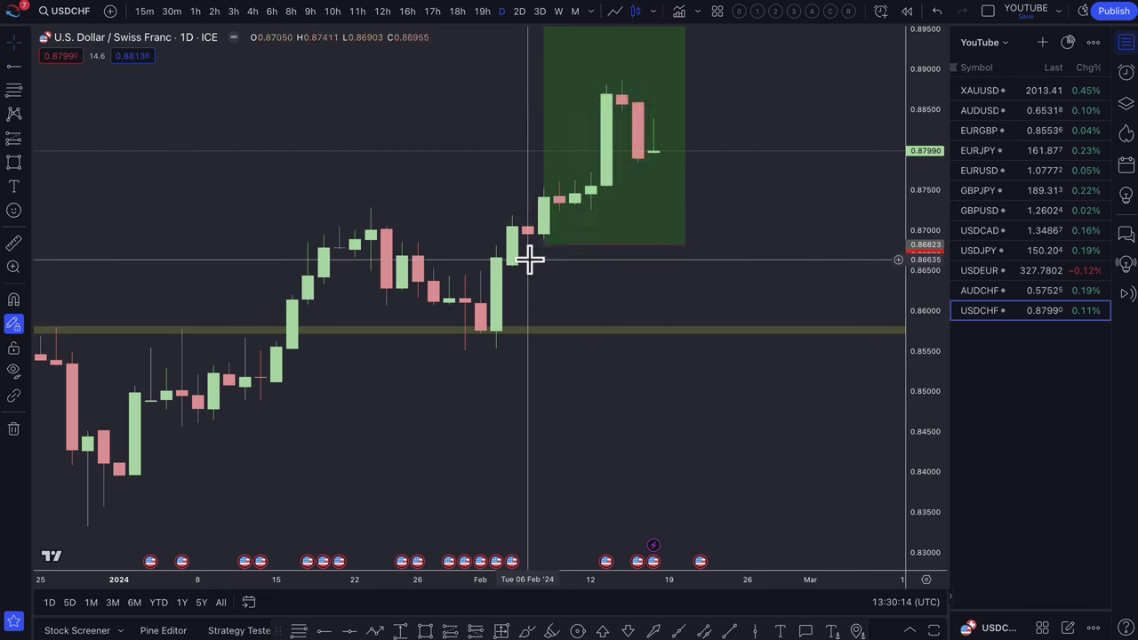
{"action": "scroll", "coordinate": [629, 214], "scroll_direction": "down", "scroll_amount": 5}
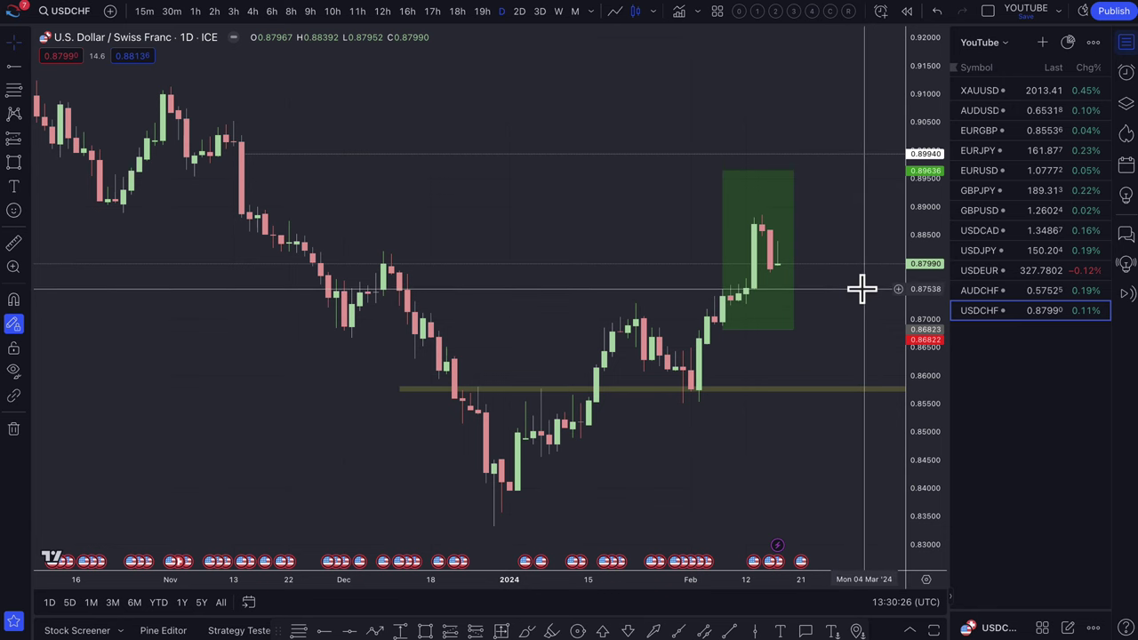
Load the AUDCHF daily chart with its long position, then go to Discord's discussion room.
{"action": "left_click", "coordinate": [984, 294]}
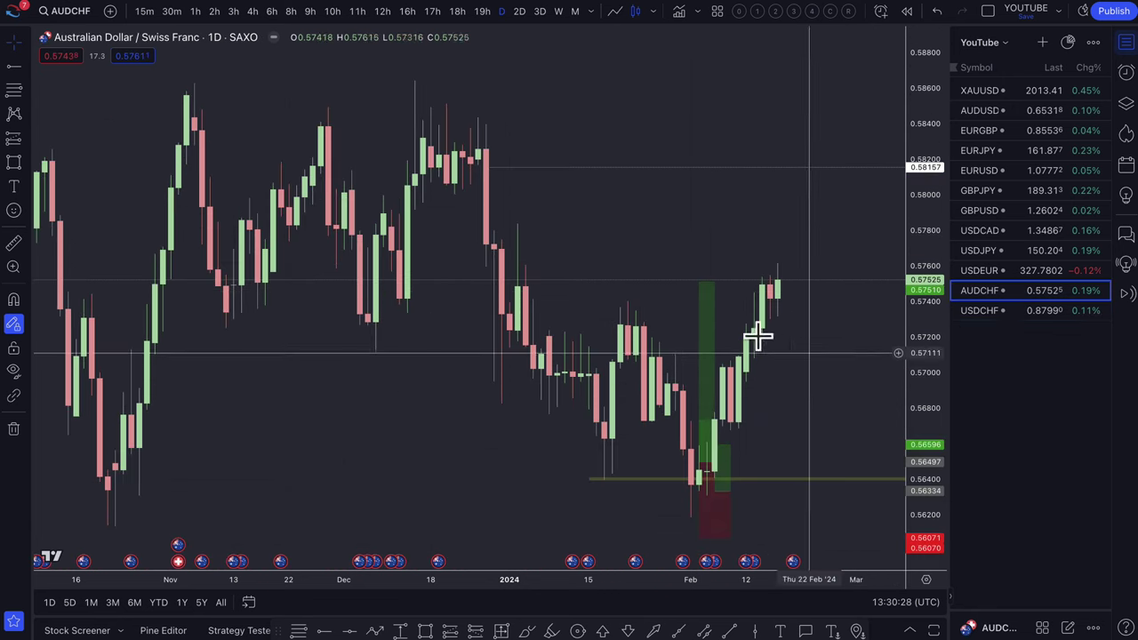
{"action": "scroll", "coordinate": [686, 468], "scroll_direction": "up", "scroll_amount": 3}
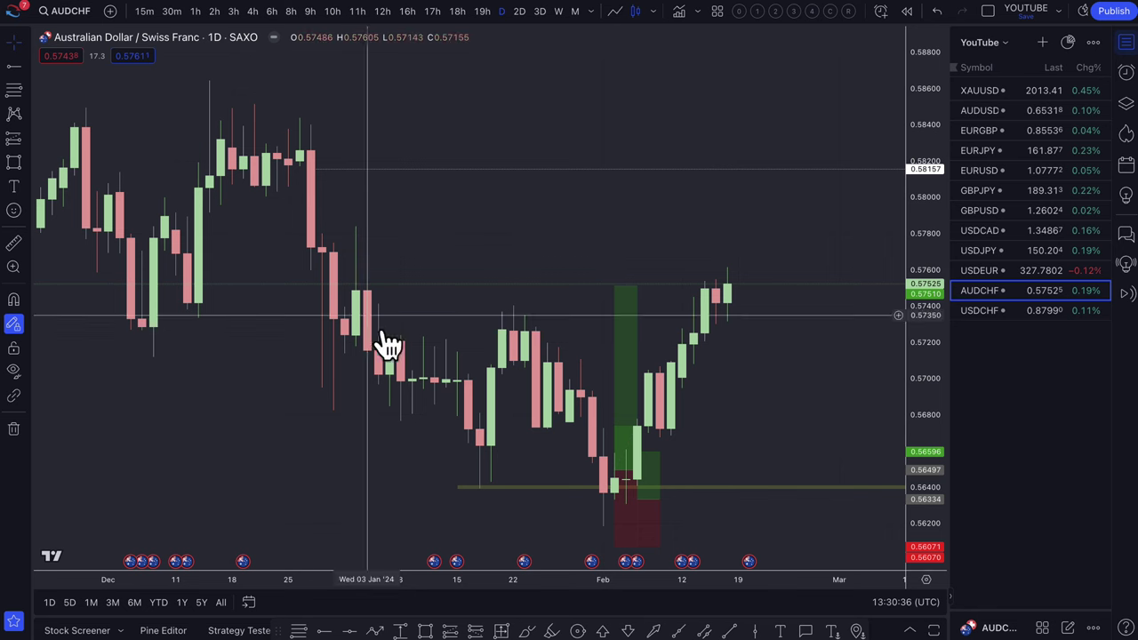
{"action": "mouse_move", "coordinate": [634, 524]}
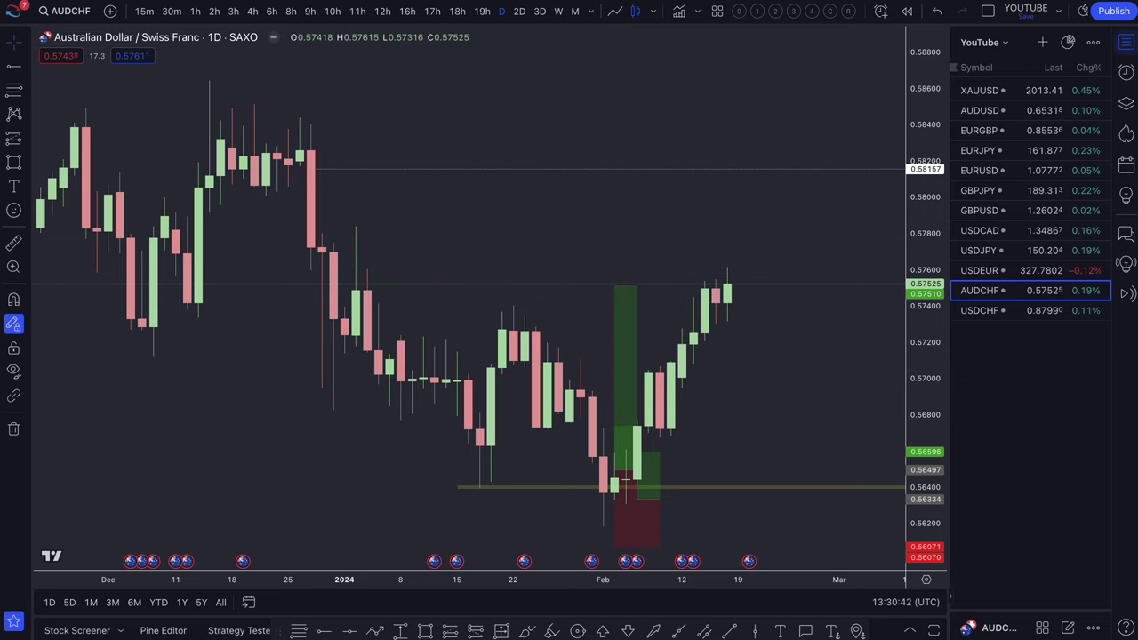
{"action": "key", "text": "super+Tab"}
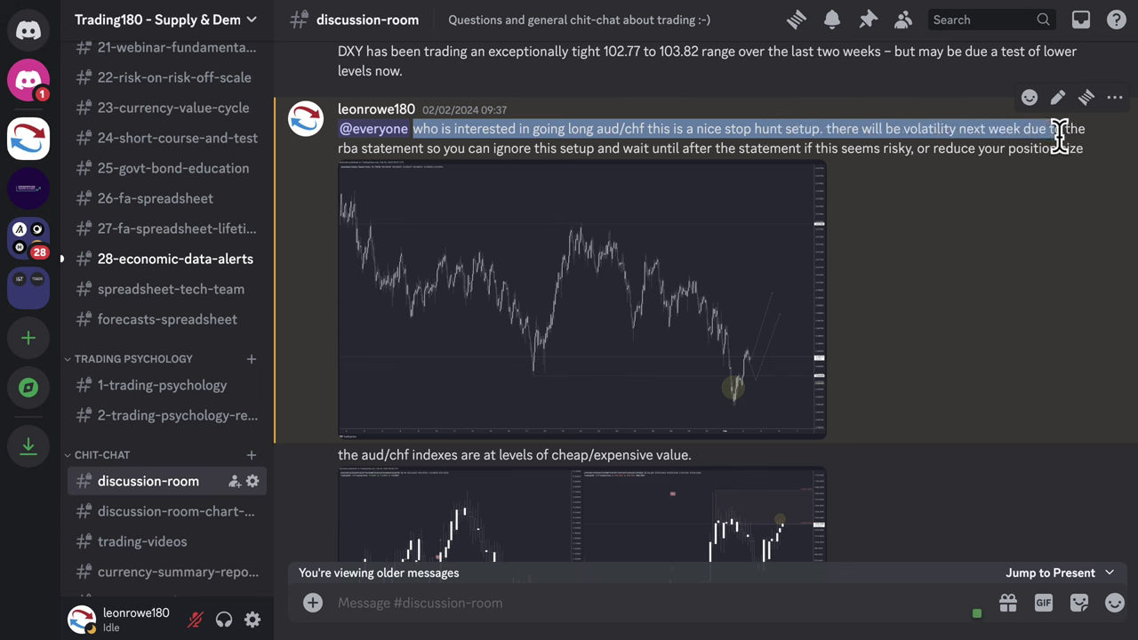
Highlight the AUD/CHF long stop-hunt post and view its attached chart enlarged.
{"action": "left_click_drag", "start_coordinate": [1060, 138], "coordinate": [765, 151]}
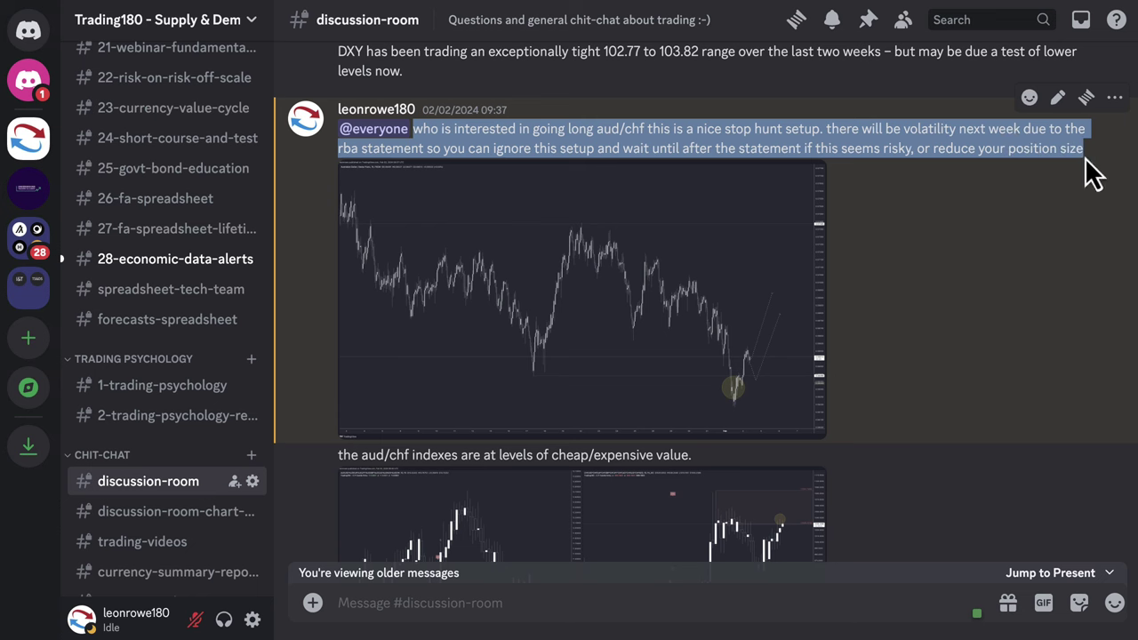
{"action": "left_click", "coordinate": [733, 395]}
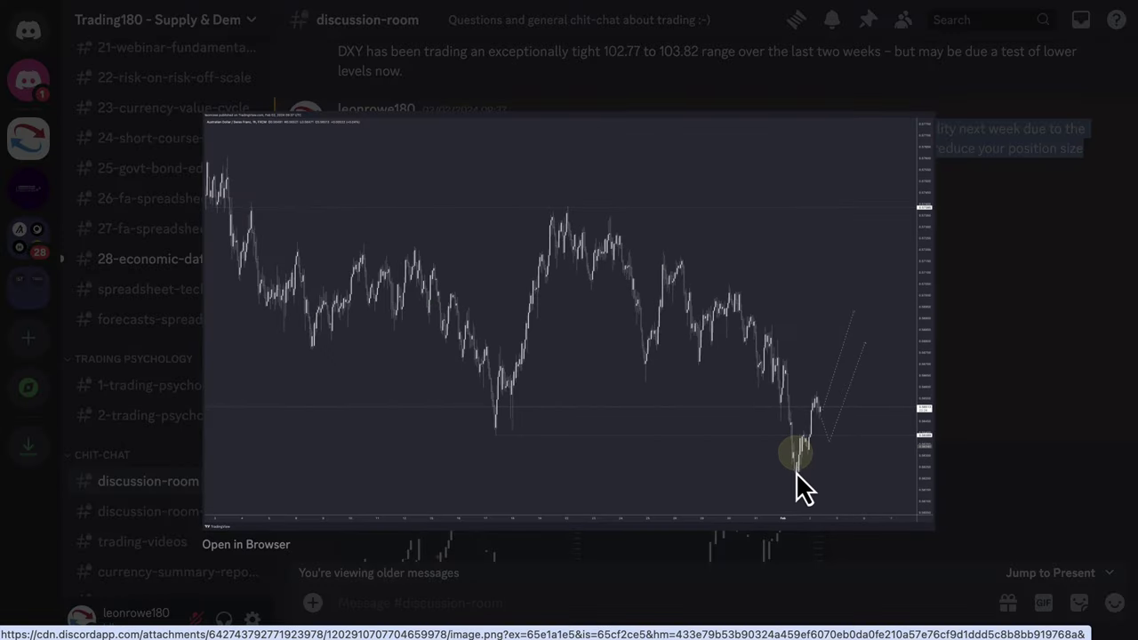
{"action": "left_click", "coordinate": [983, 288]}
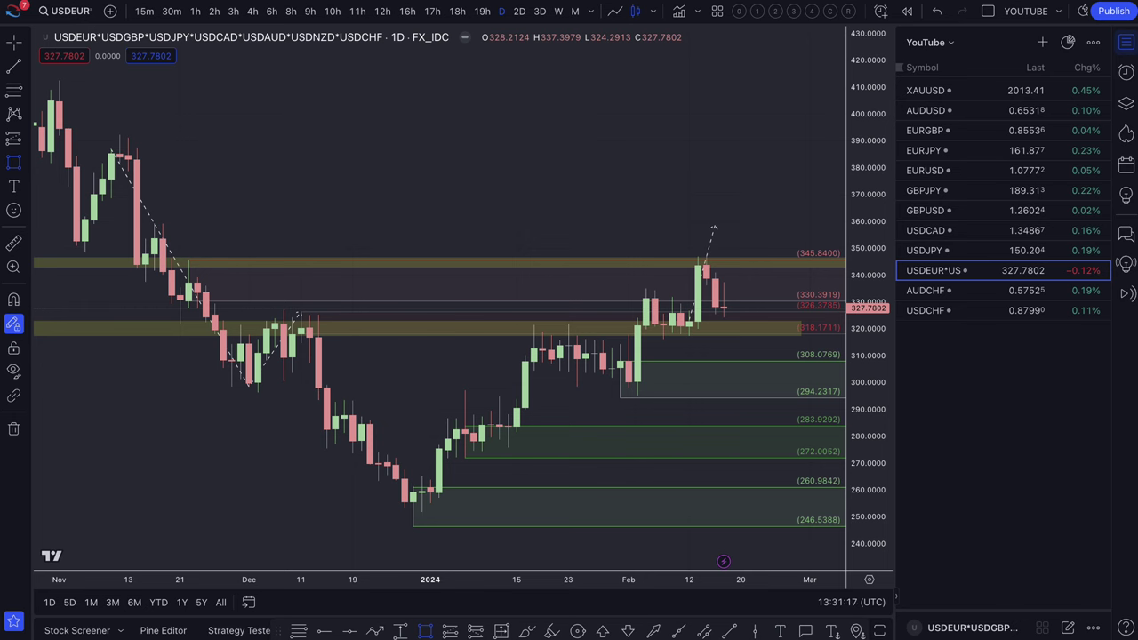
Show AUDCHF on 4h and pull the long's target down to 0.56607 for 1.04 risk/reward.
{"action": "key", "text": "Down"}
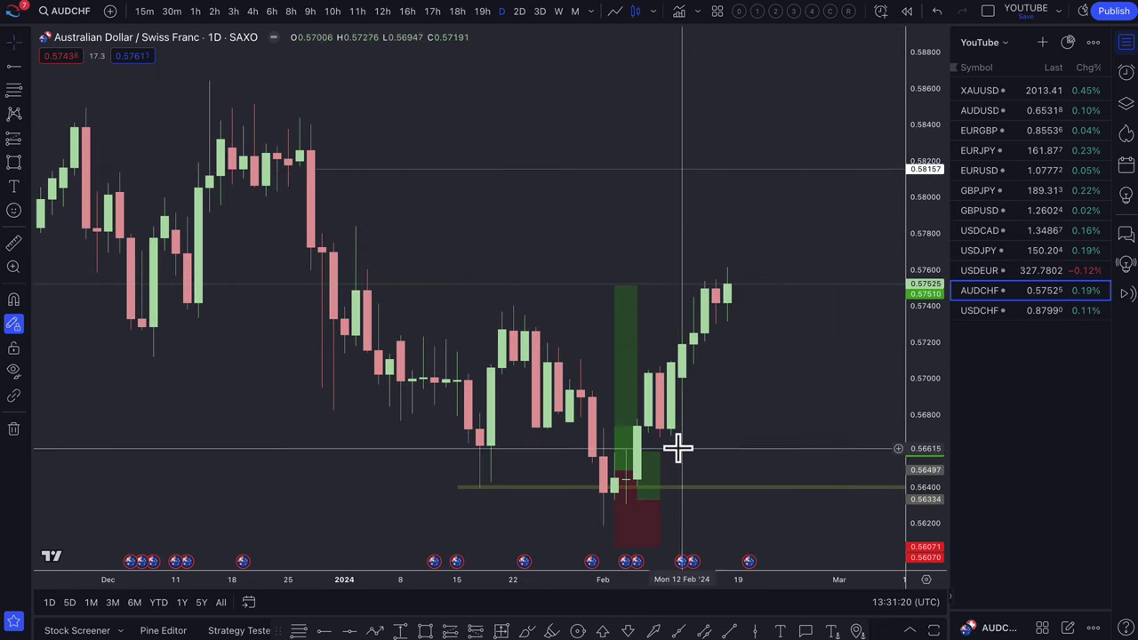
{"action": "scroll", "coordinate": [787, 402], "scroll_direction": "up", "scroll_amount": 3}
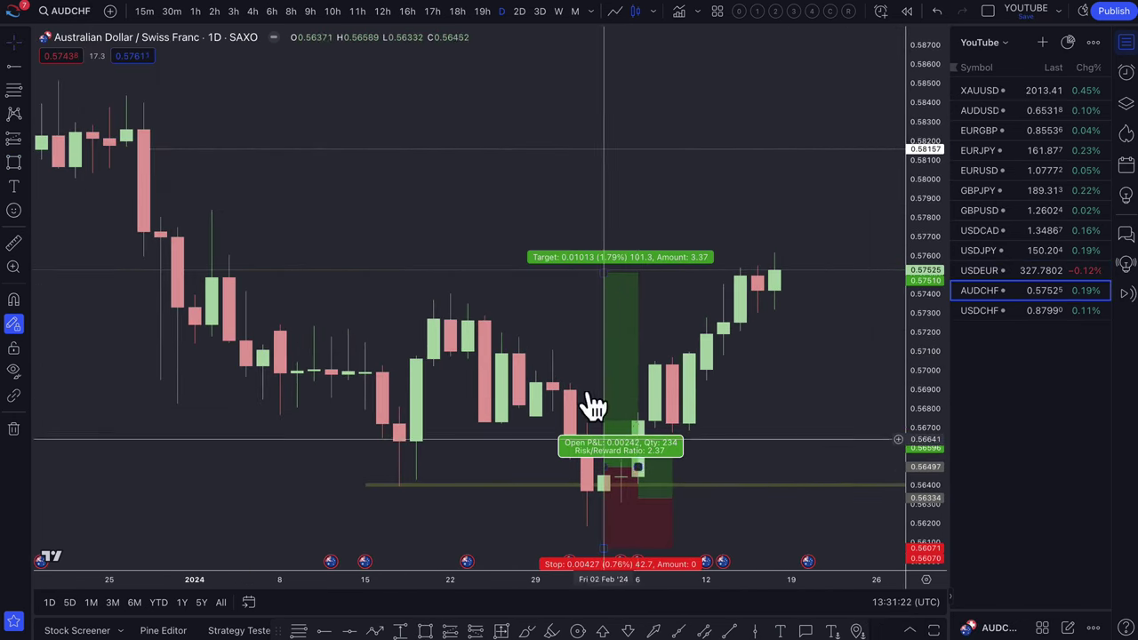
{"action": "left_click", "coordinate": [254, 12]}
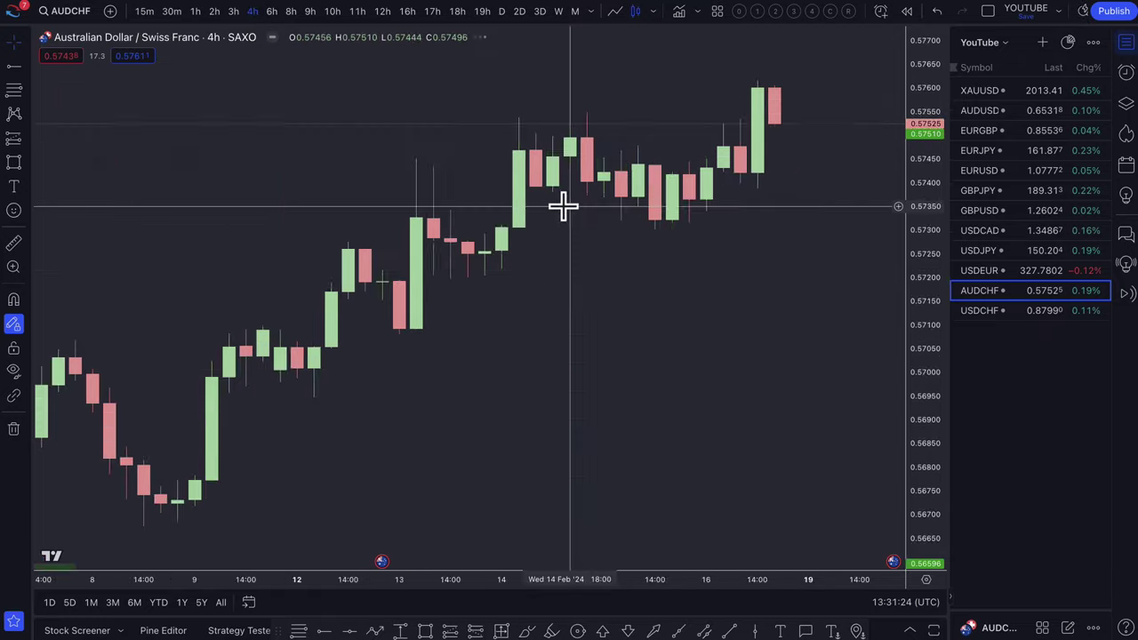
{"action": "scroll", "coordinate": [562, 204], "scroll_direction": "down", "scroll_amount": 3}
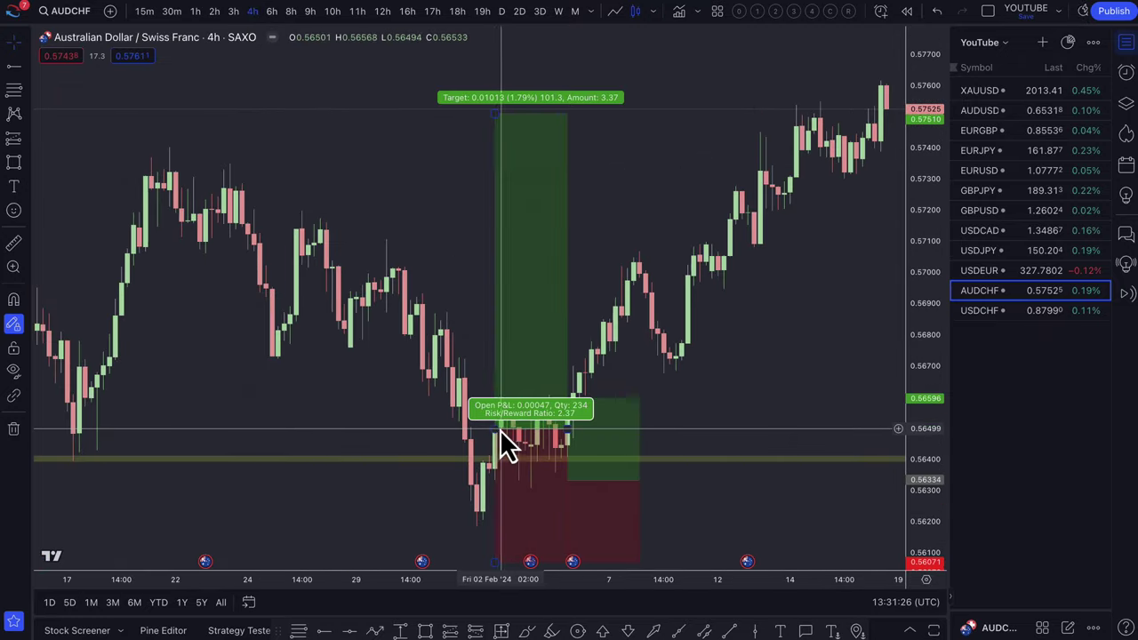
{"action": "scroll", "coordinate": [498, 449], "scroll_direction": "up", "scroll_amount": 2}
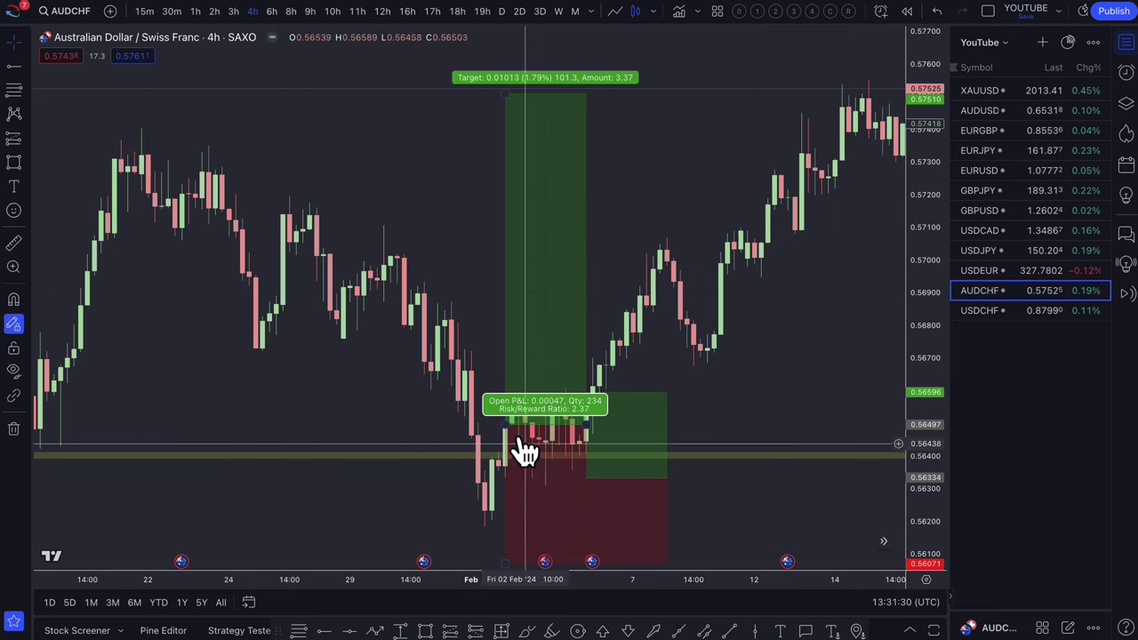
{"action": "left_click_drag", "start_coordinate": [586, 393], "coordinate": [636, 393]}
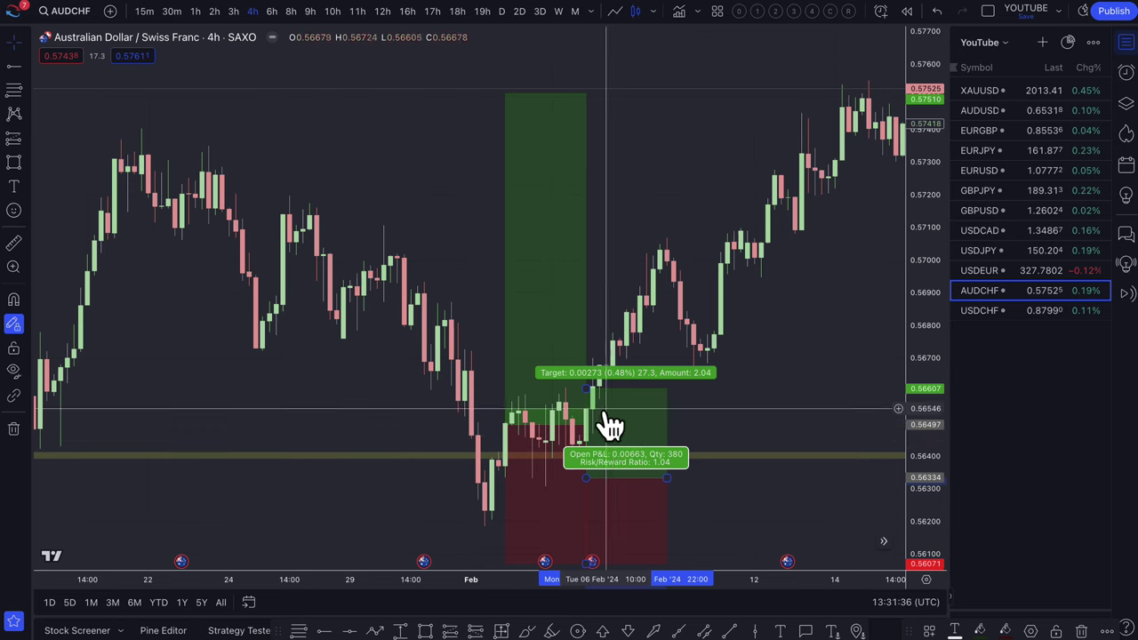
{"action": "scroll", "coordinate": [609, 425], "scroll_direction": "down", "scroll_amount": 1}
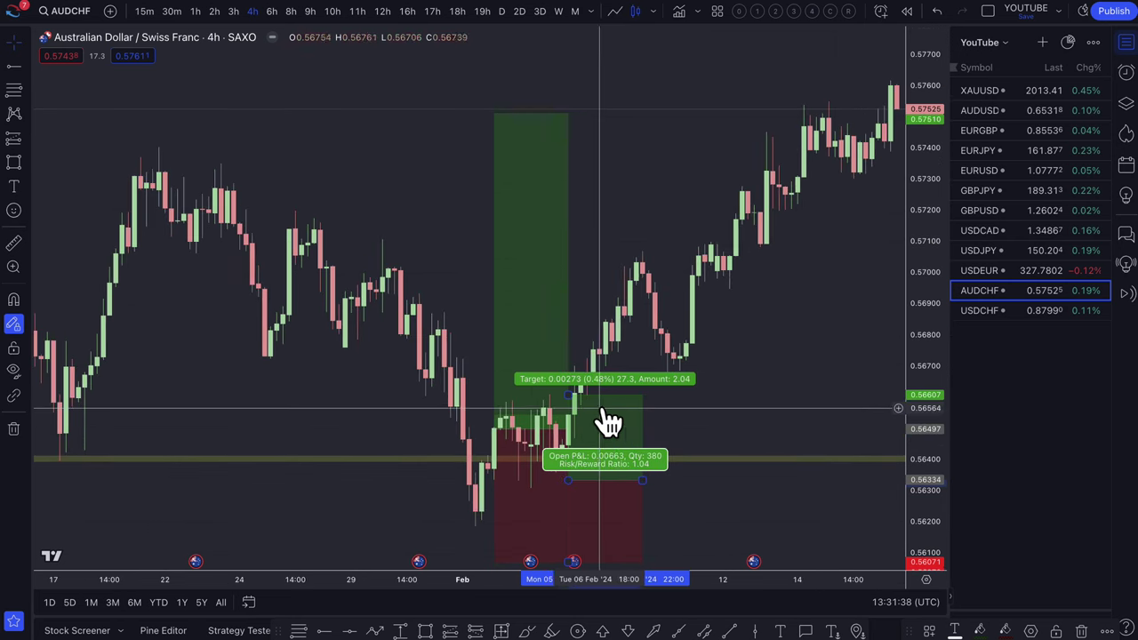
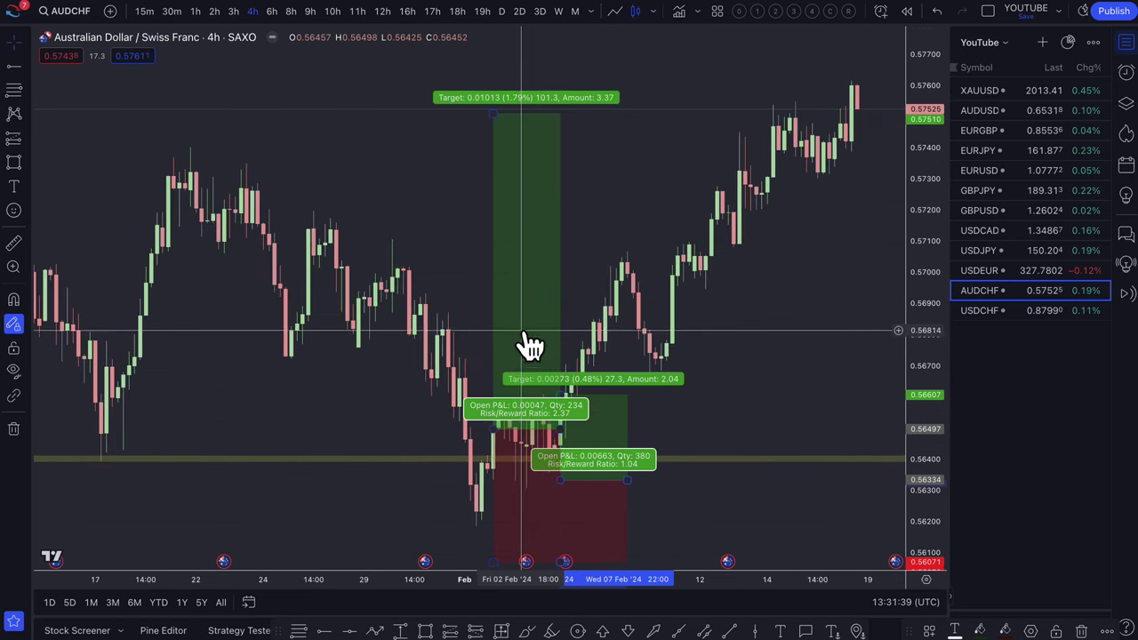
Delete the extra long position from the AUDCHF chart.
{"action": "left_click_drag", "start_coordinate": [519, 369], "coordinate": [558, 330]}
{"action": "scroll", "coordinate": [613, 329], "scroll_direction": "down", "scroll_amount": 3}
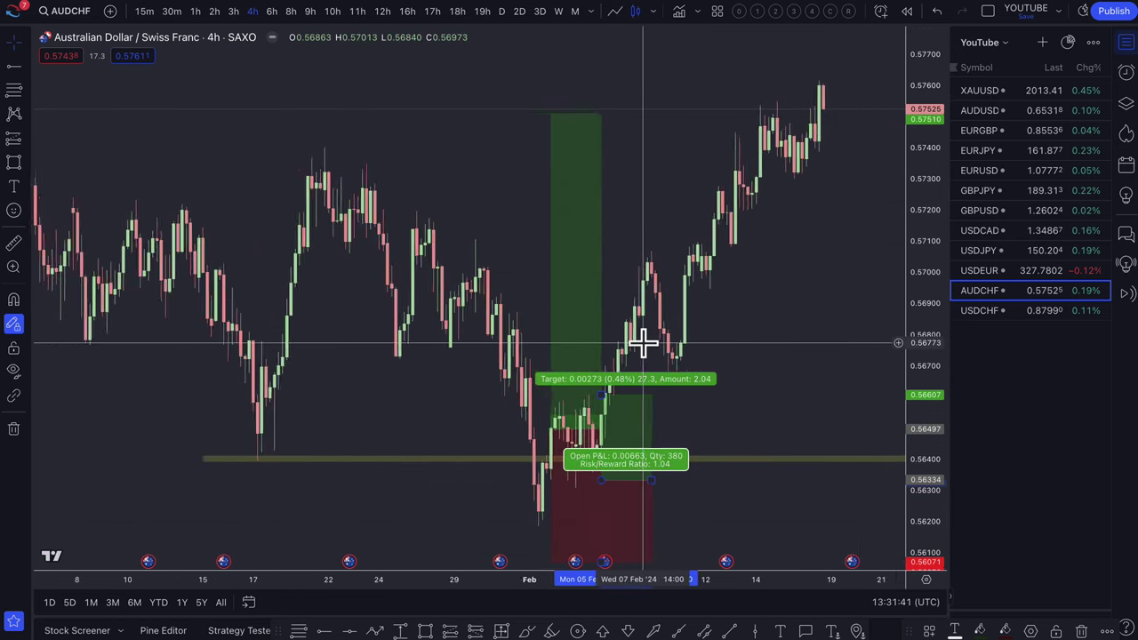
{"action": "left_click", "coordinate": [584, 412]}
{"action": "key", "text": "Delete"}
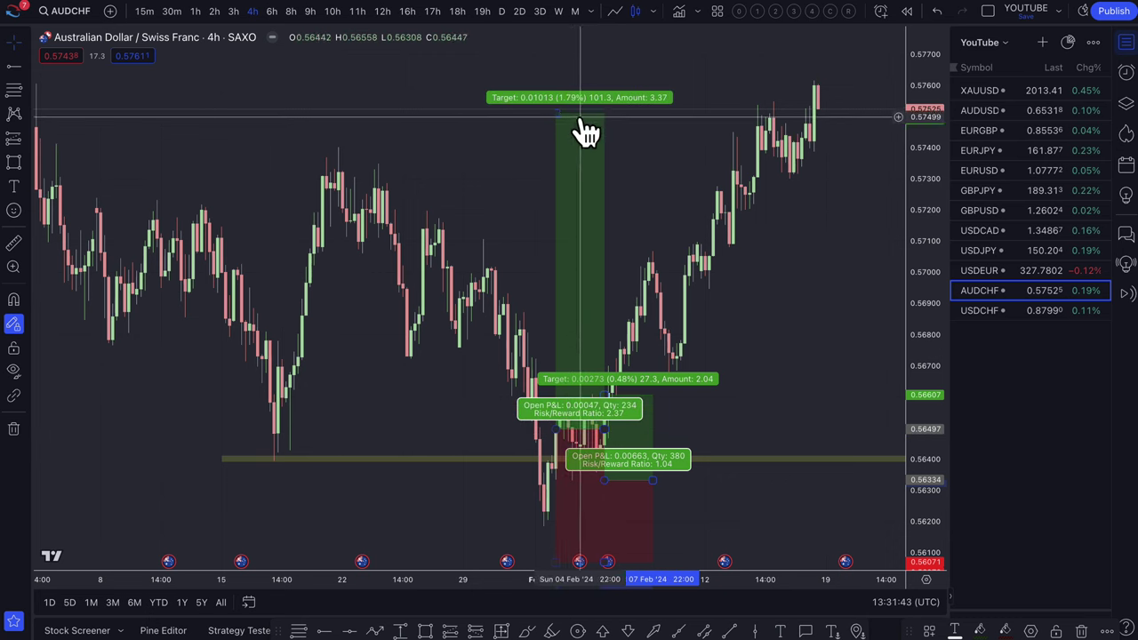
Raise the remaining long position's target to about 0.5815, for a 3.89 risk/reward.
{"action": "left_click_drag", "start_coordinate": [557, 109], "coordinate": [555, 108]}
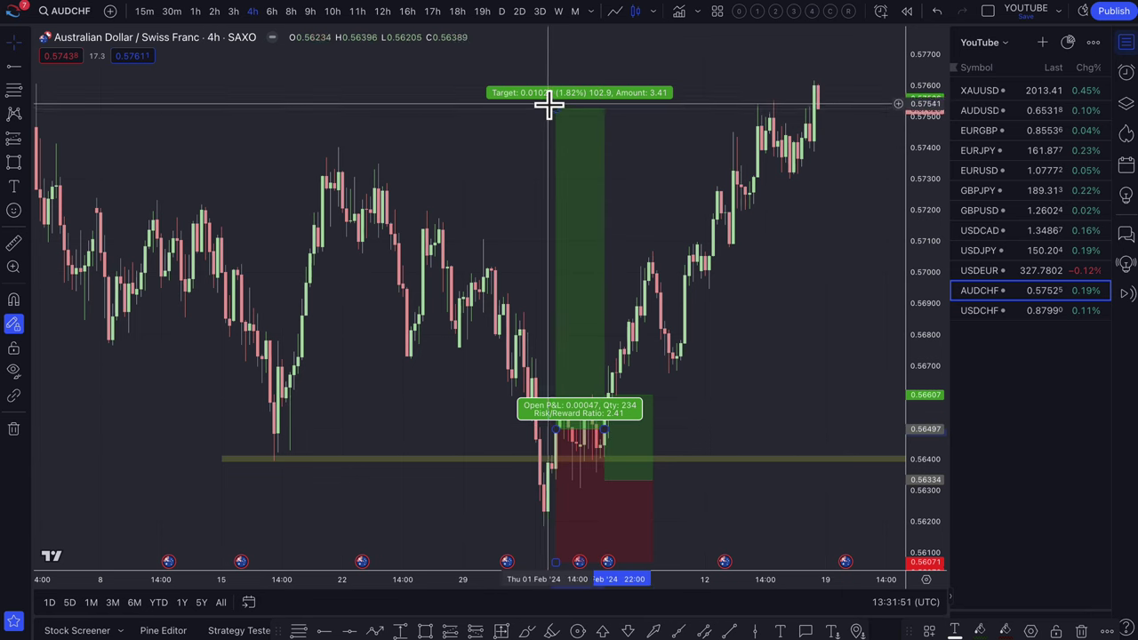
{"action": "left_click_drag", "start_coordinate": [557, 111], "coordinate": [563, 144]}
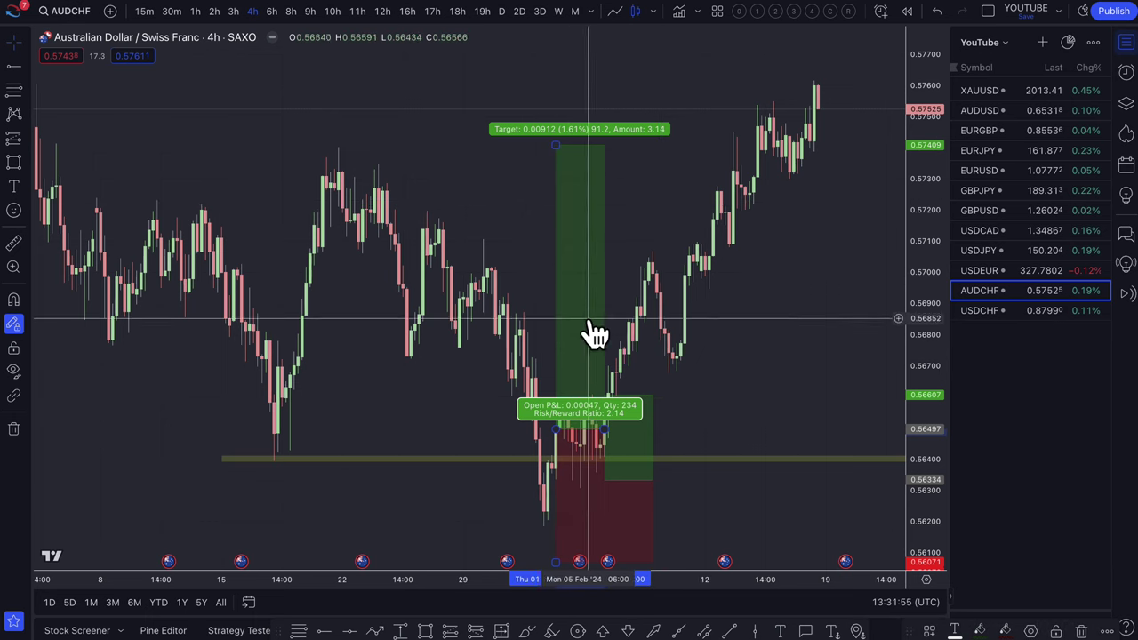
{"action": "scroll", "coordinate": [582, 300], "scroll_direction": "down", "scroll_amount": 2}
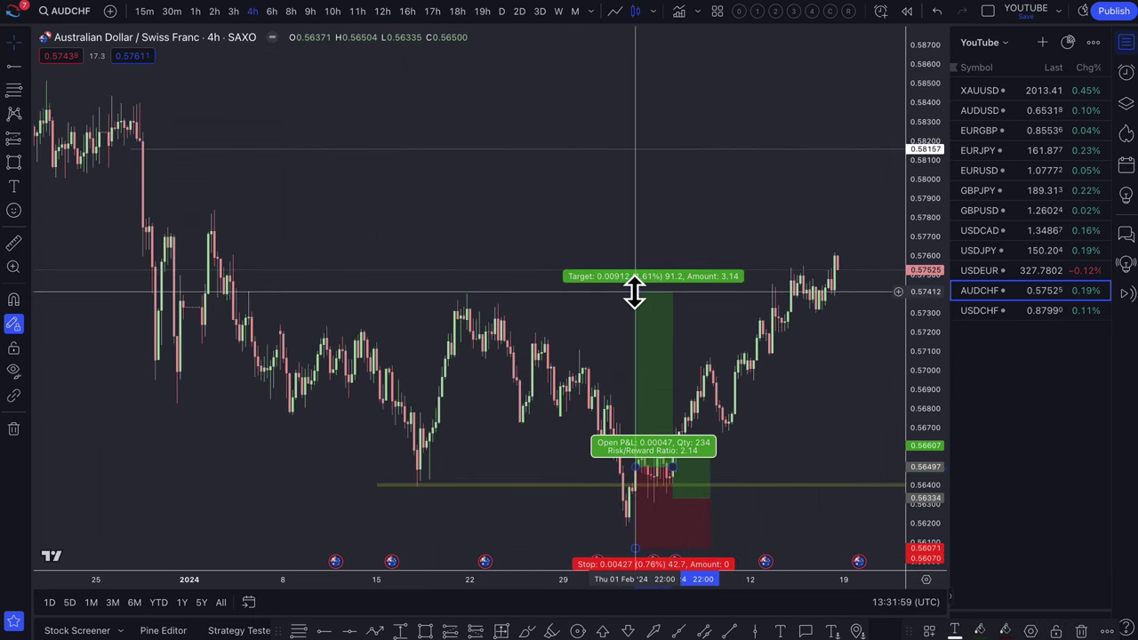
{"action": "left_click_drag", "start_coordinate": [634, 292], "coordinate": [630, 149]}
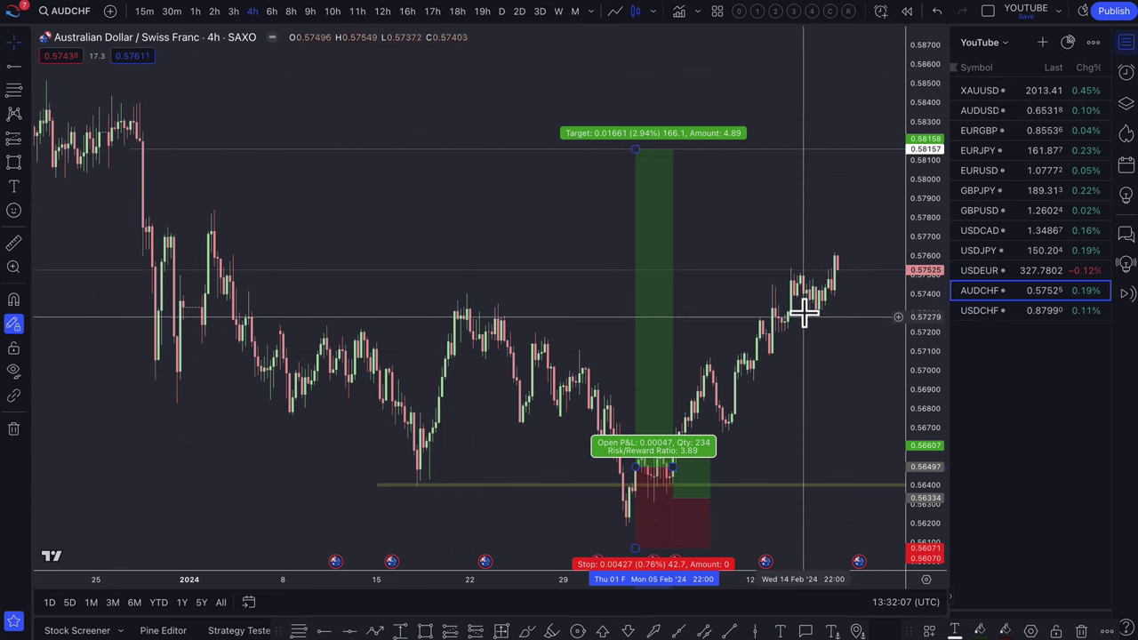
{"action": "scroll", "coordinate": [676, 463], "scroll_direction": "up", "scroll_amount": 3}
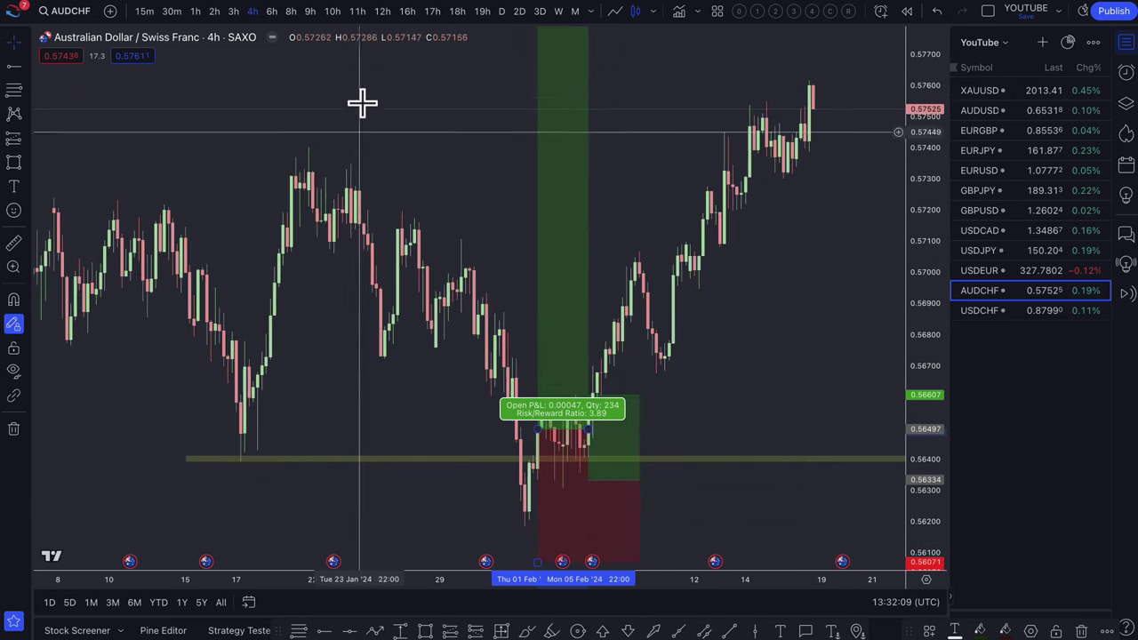
Switch AUDCHF to the daily timeframe and move the long entry to the 6 Feb candle.
{"action": "left_click", "coordinate": [502, 12]}
{"action": "scroll", "coordinate": [630, 172], "scroll_direction": "up", "scroll_amount": 5}
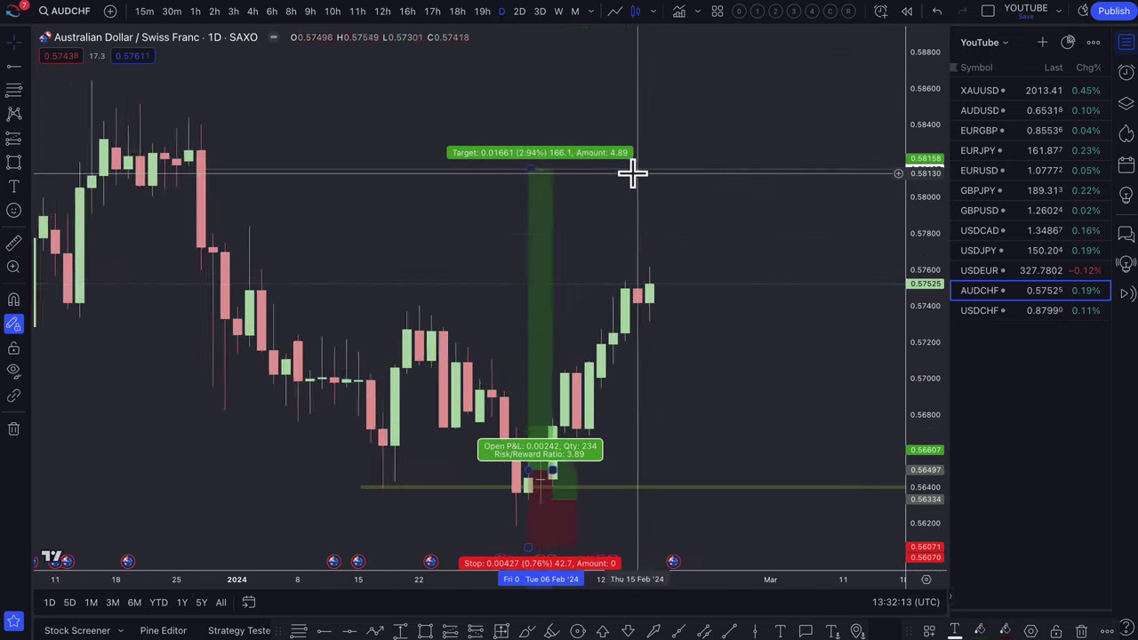
{"action": "scroll", "coordinate": [555, 327], "scroll_direction": "up", "scroll_amount": 2}
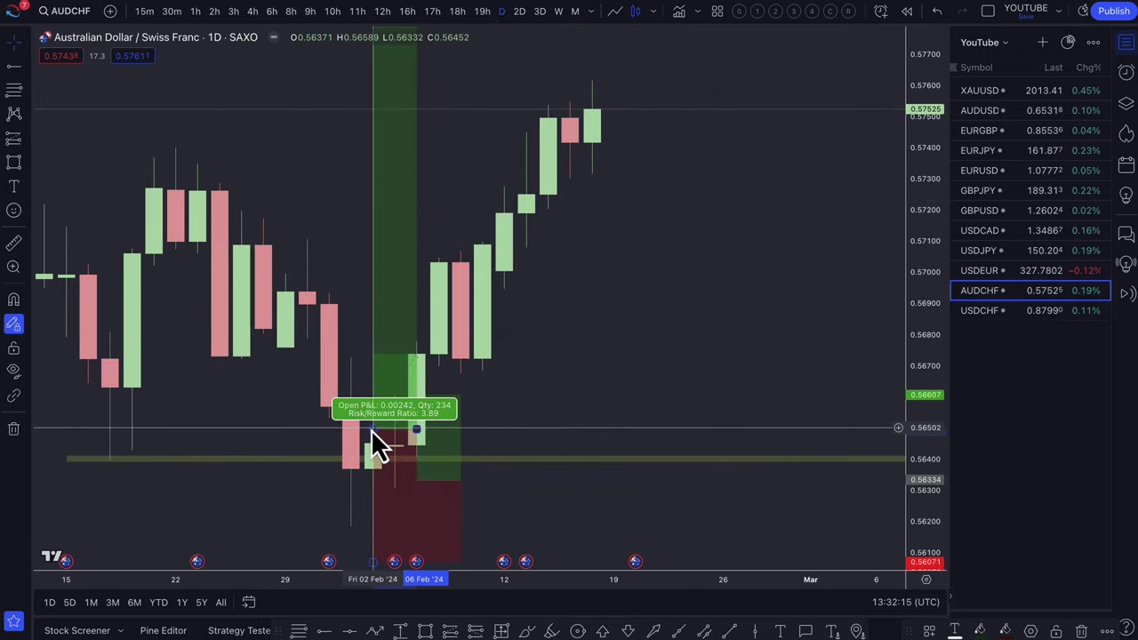
{"action": "scroll", "coordinate": [480, 409], "scroll_direction": "up", "scroll_amount": 2}
{"action": "left_click_drag", "start_coordinate": [478, 396], "coordinate": [525, 378]}
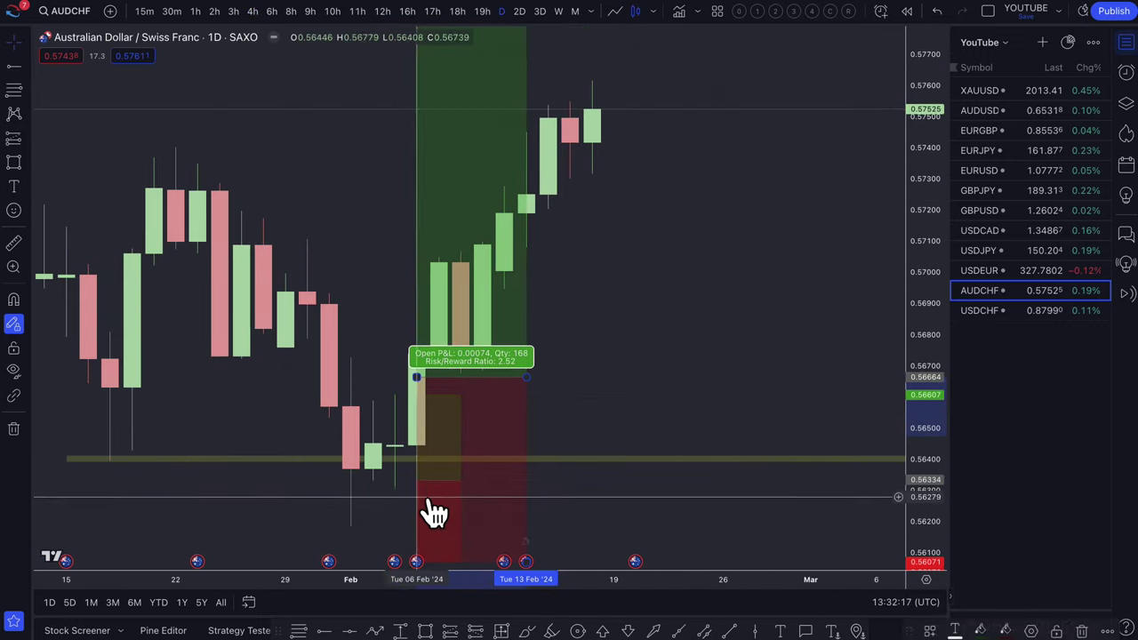
Pull the stop up almost to the entry, then switch to the Discord discussion room.
{"action": "scroll", "coordinate": [658, 513], "scroll_direction": "down", "scroll_amount": 5}
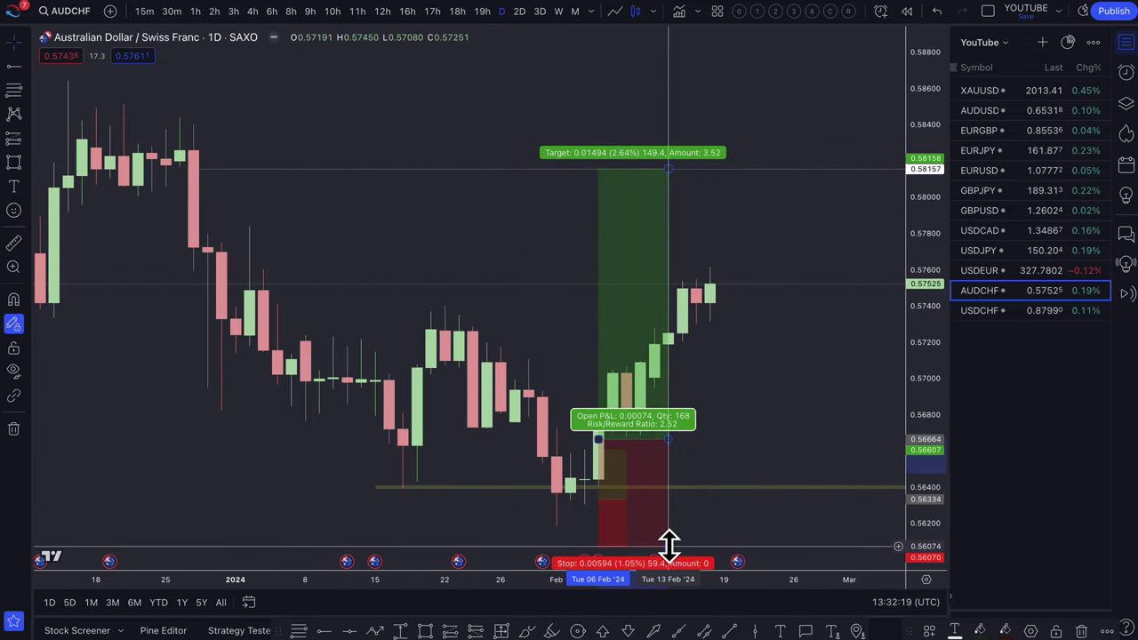
{"action": "left_click_drag", "start_coordinate": [668, 543], "coordinate": [675, 437]}
{"action": "scroll", "coordinate": [729, 436], "scroll_direction": "up", "scroll_amount": 5}
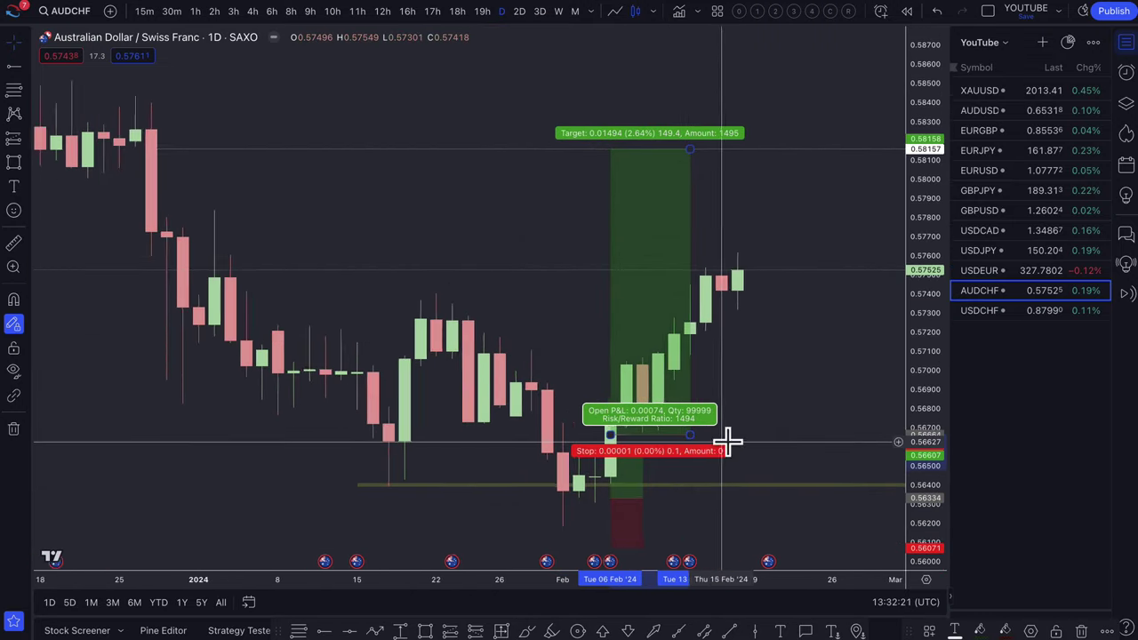
{"action": "scroll", "coordinate": [727, 442], "scroll_direction": "up", "scroll_amount": 1}
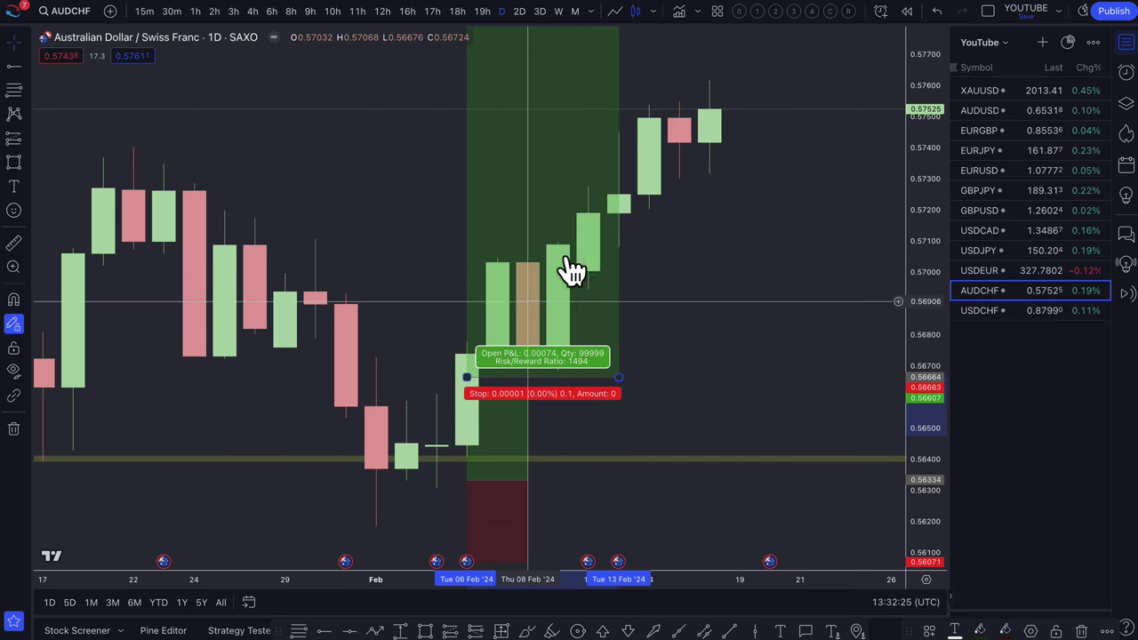
{"action": "scroll", "coordinate": [711, 178], "scroll_direction": "down", "scroll_amount": 3}
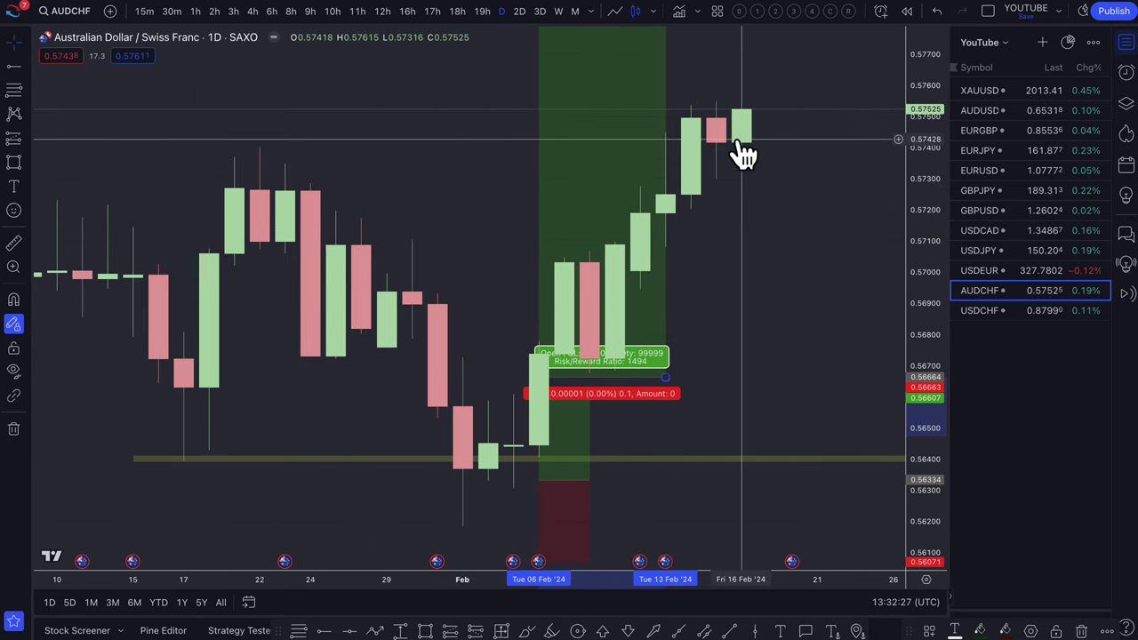
{"action": "scroll", "coordinate": [720, 187], "scroll_direction": "down", "scroll_amount": 1}
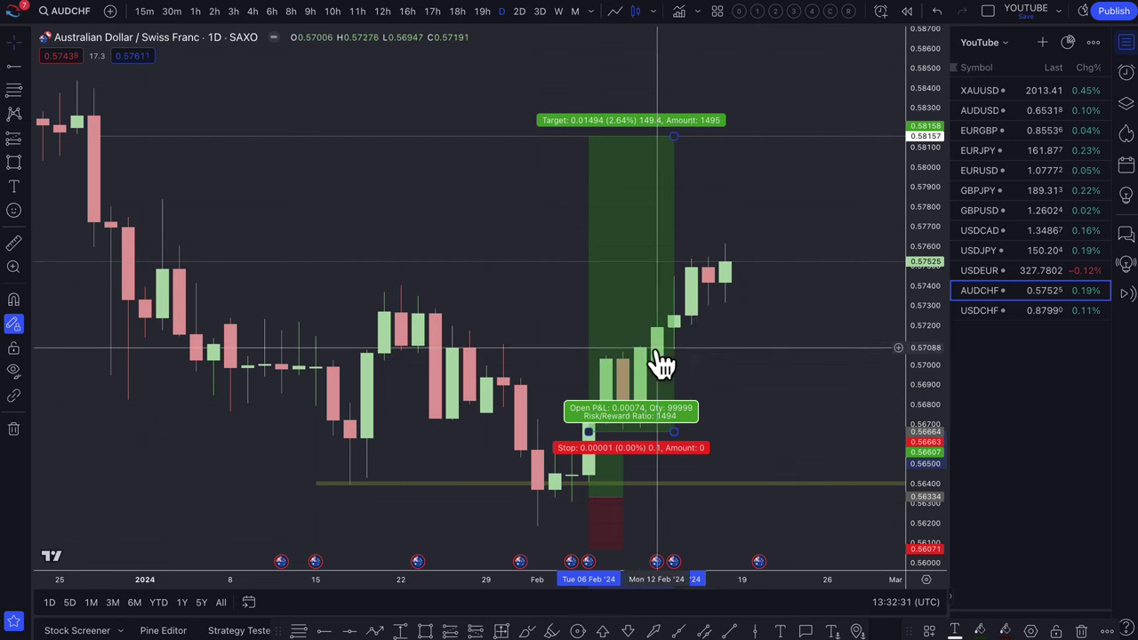
{"action": "scroll", "coordinate": [685, 329], "scroll_direction": "down", "scroll_amount": 1}
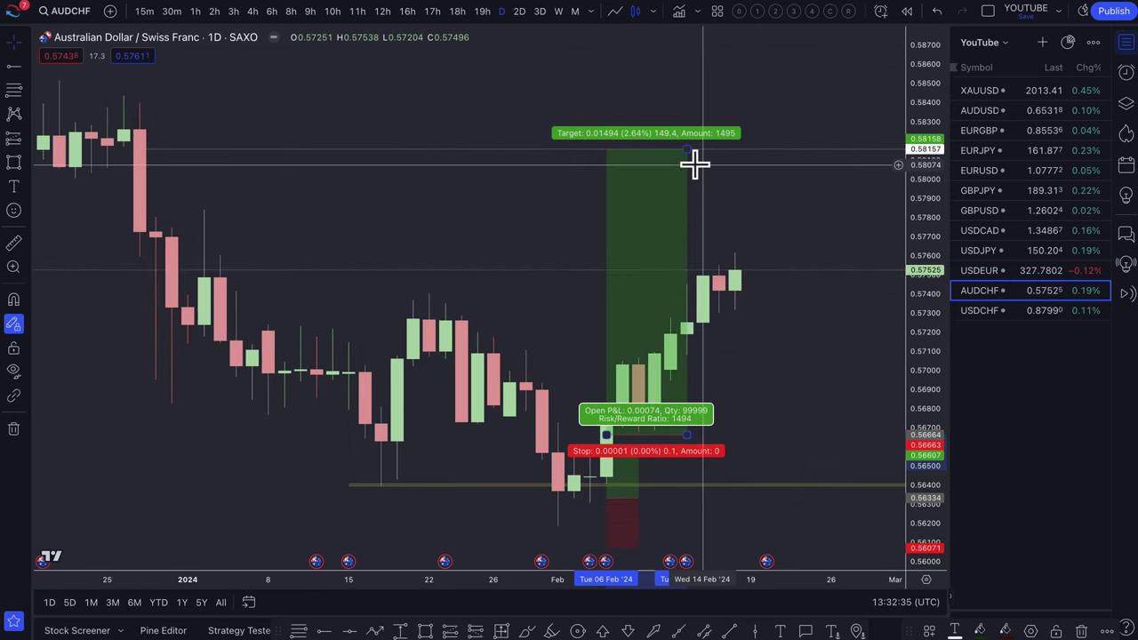
{"action": "scroll", "coordinate": [734, 170], "scroll_direction": "down", "scroll_amount": 1}
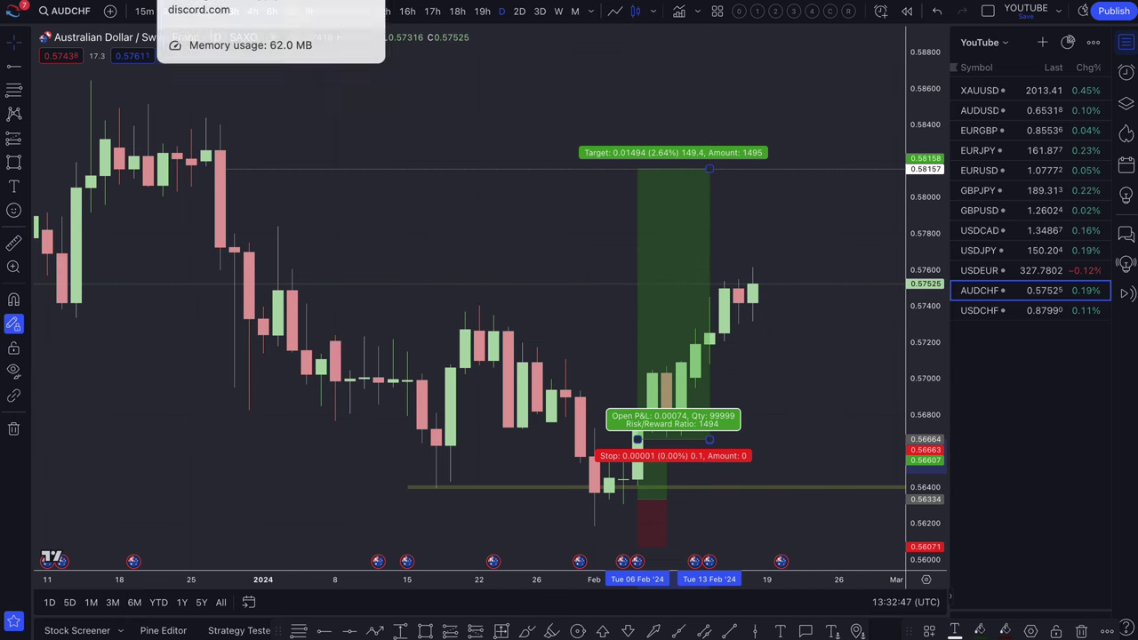
{"action": "left_click", "coordinate": [200, 2]}
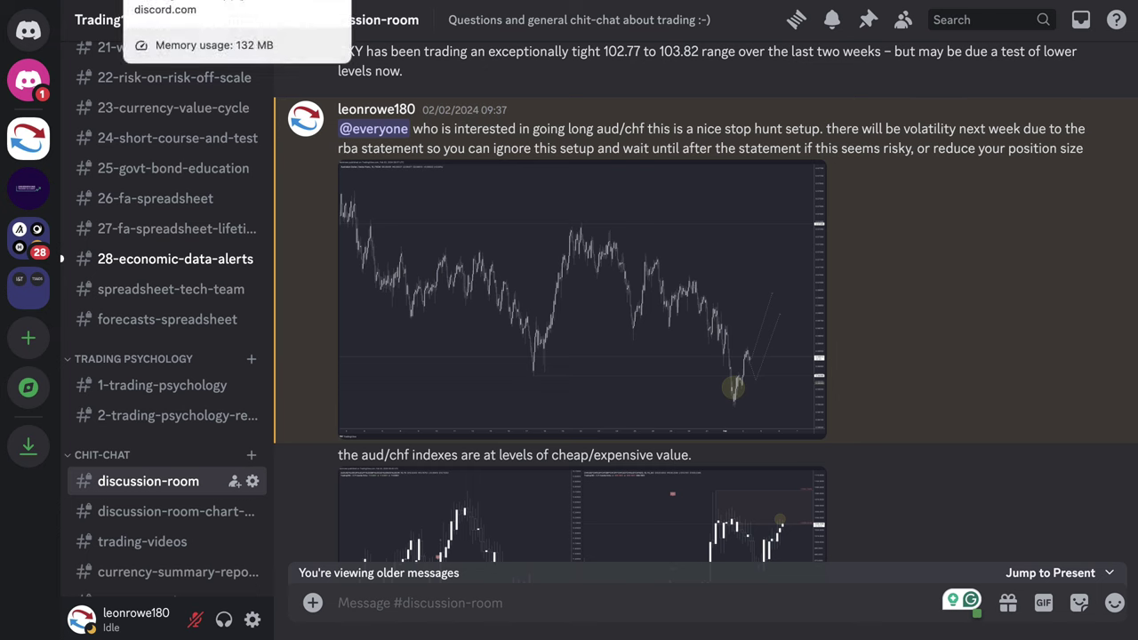
Return from Discord to the TradingView AUDCHF daily chart with the 6 Feb long position.
{"action": "left_click", "coordinate": [169, 2]}
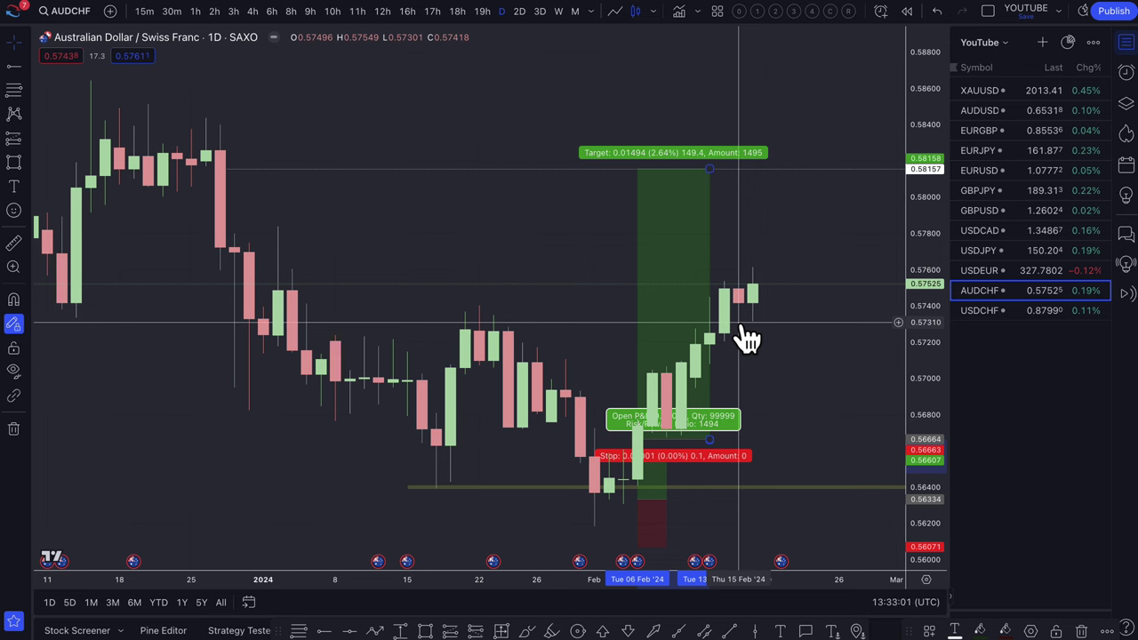
Scroll the USDEUR daily chart to view its shaded zones around 246–346.
{"action": "scroll", "coordinate": [782, 320], "scroll_direction": "down", "scroll_amount": 2}
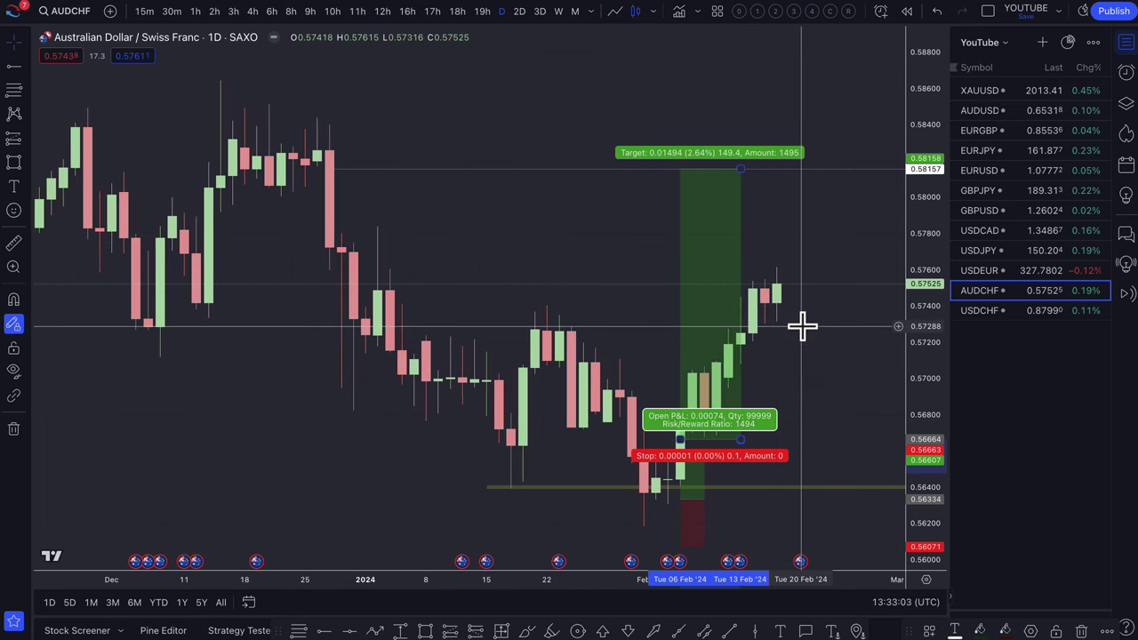
{"action": "scroll", "coordinate": [796, 313], "scroll_direction": "down", "scroll_amount": 1}
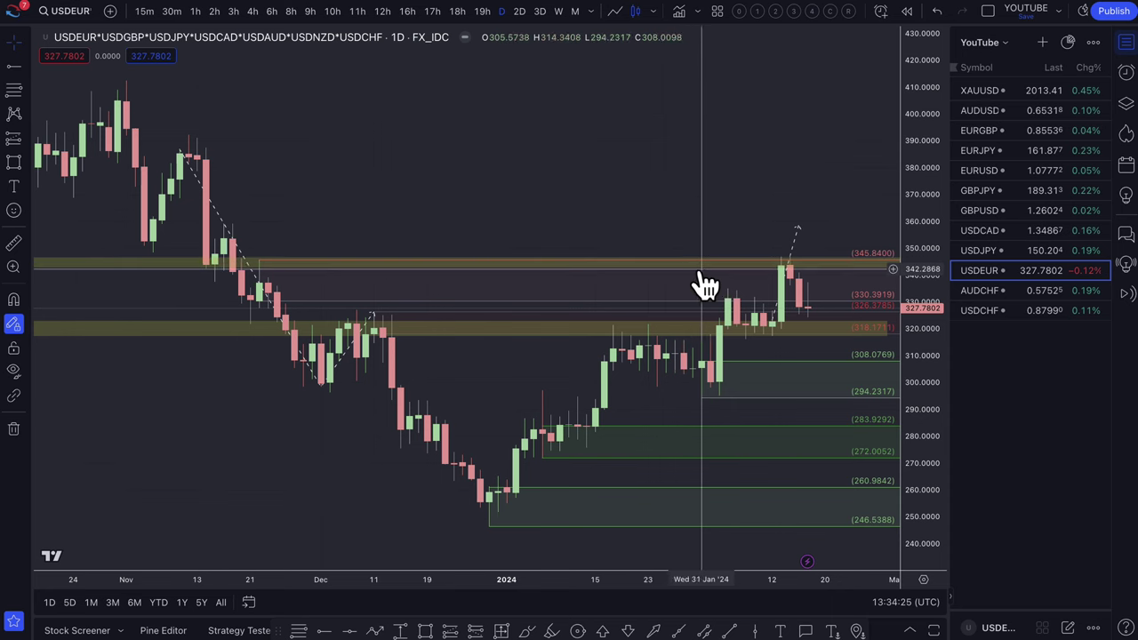
Drag the red 326.38 level line down to about 318 on the USDEUR daily chart.
{"action": "scroll", "coordinate": [703, 285], "scroll_direction": "down", "scroll_amount": 2}
{"action": "scroll", "coordinate": [286, 107], "scroll_direction": "down", "scroll_amount": 2}
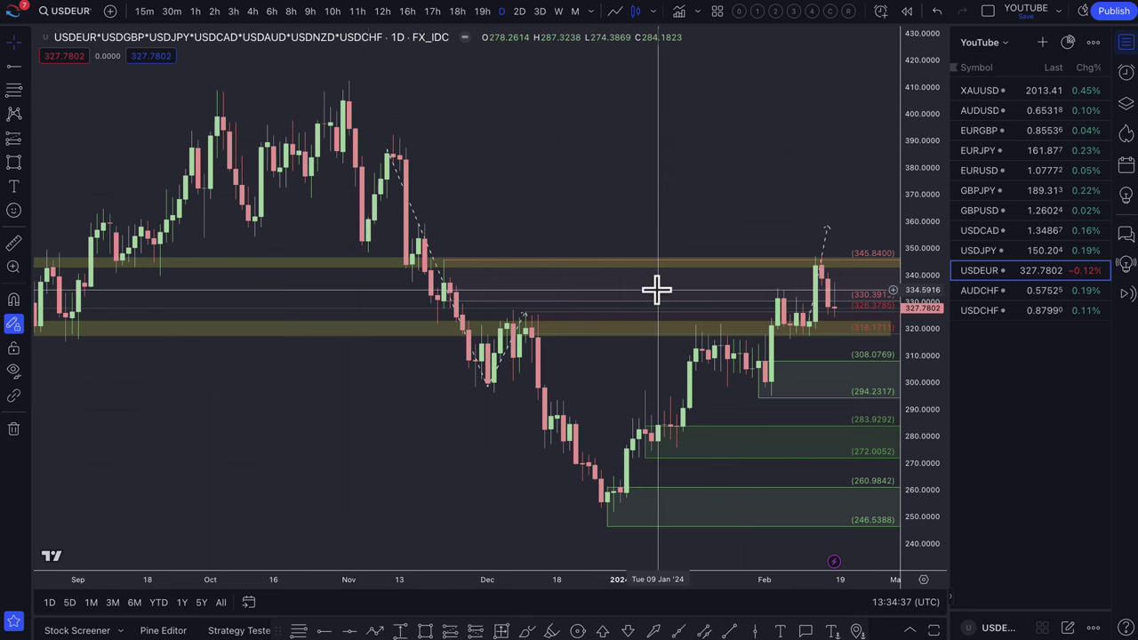
{"action": "scroll", "coordinate": [655, 289], "scroll_direction": "up", "scroll_amount": 5}
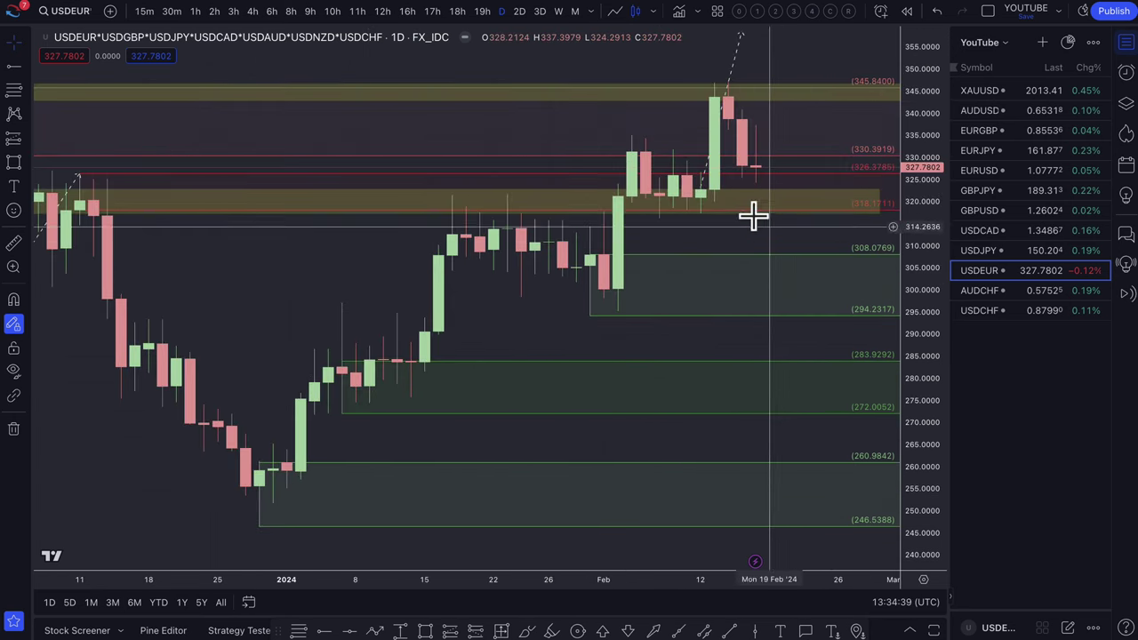
{"action": "left_click_drag", "start_coordinate": [752, 212], "coordinate": [751, 210]}
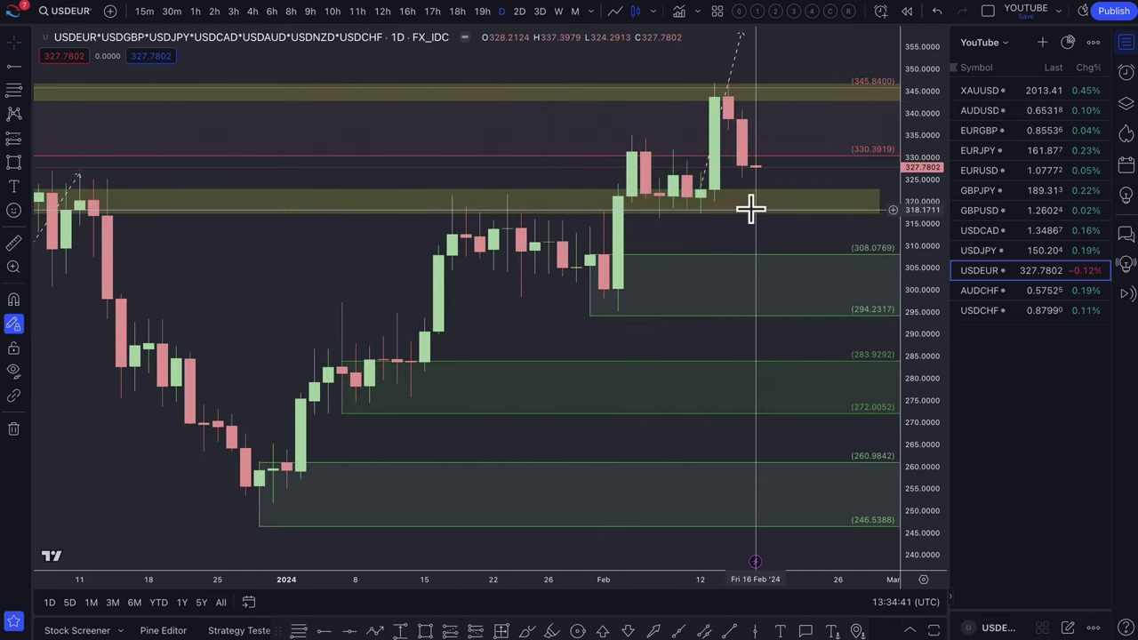
Draw a rectangle zone from 325.73 down to 315.77 on the USDEUR chart.
{"action": "left_click", "coordinate": [12, 90]}
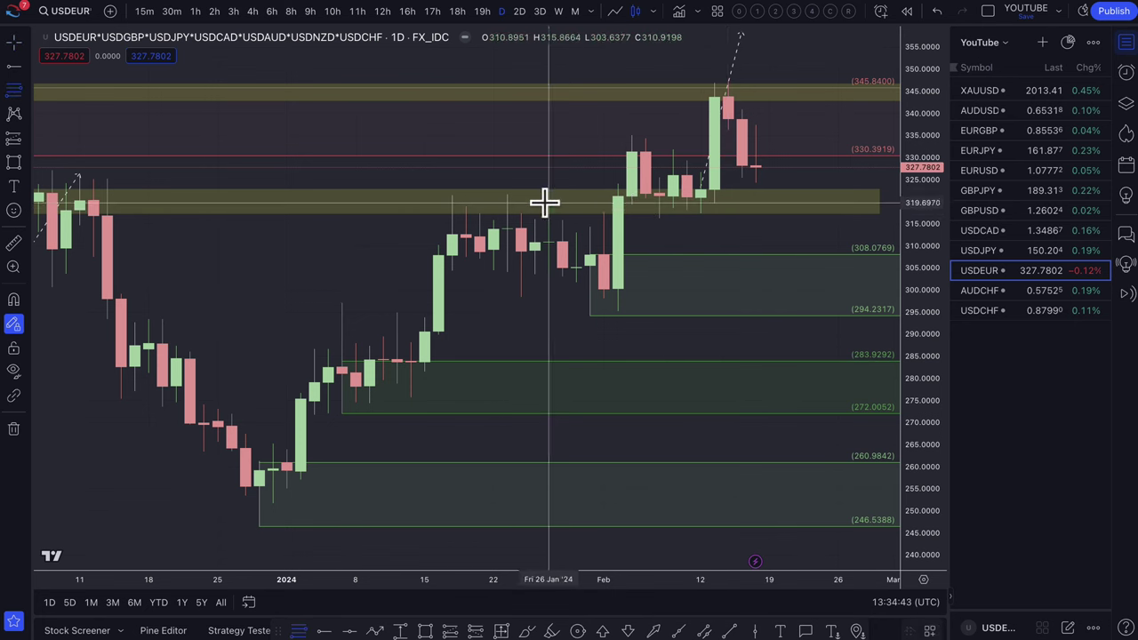
{"action": "left_click", "coordinate": [690, 177]}
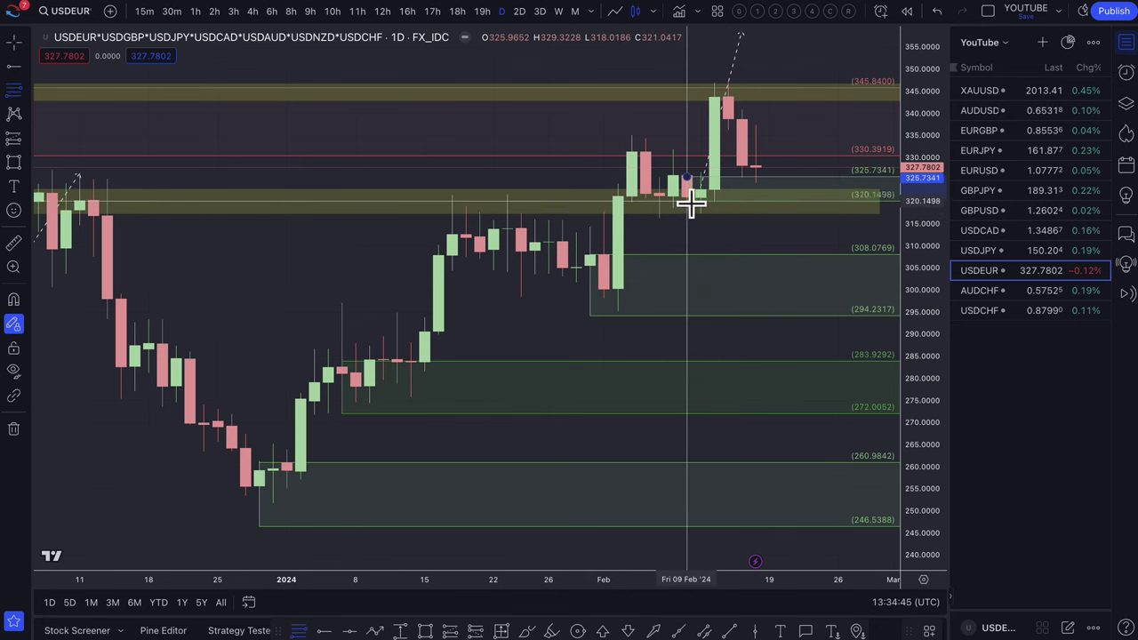
{"action": "left_click_drag", "start_coordinate": [692, 210], "coordinate": [661, 220]}
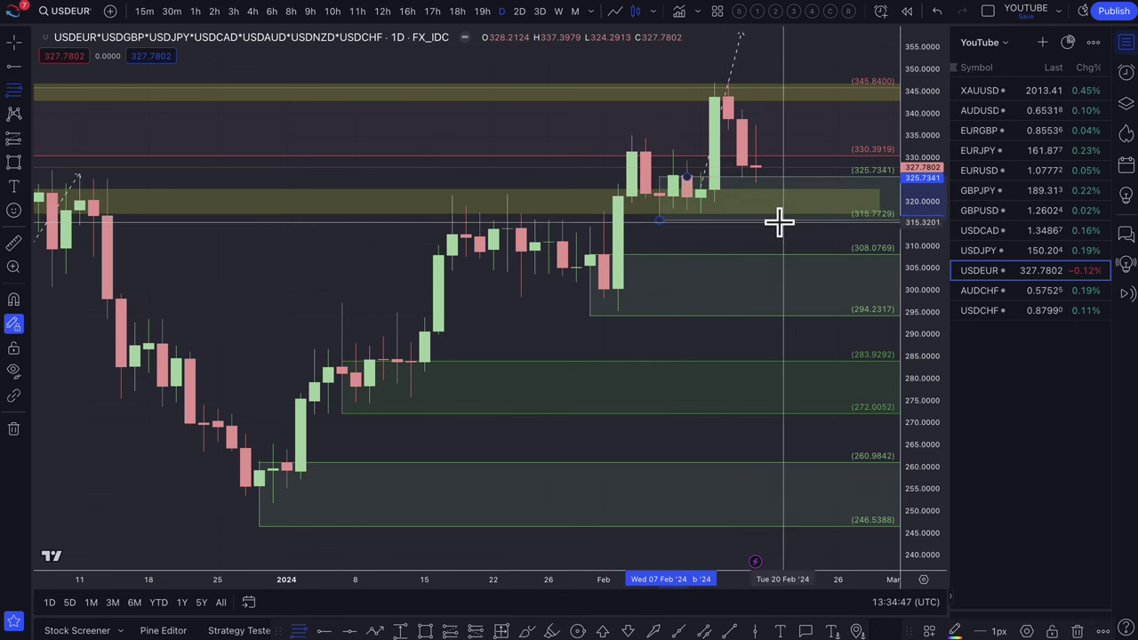
{"action": "scroll", "coordinate": [442, 190], "scroll_direction": "up", "scroll_amount": 1}
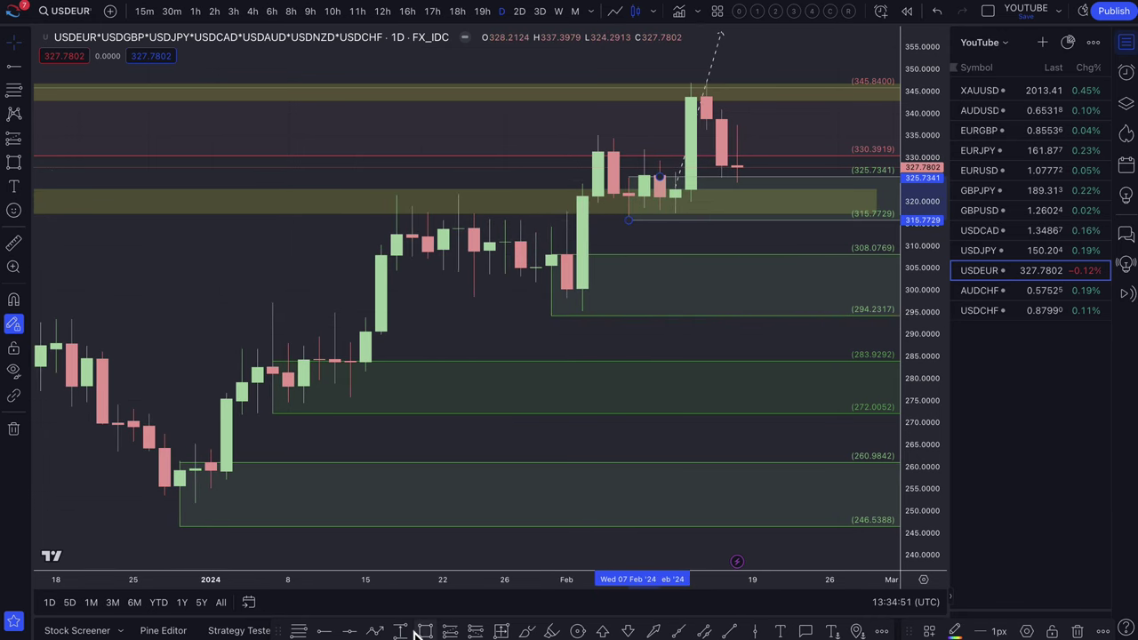
Draw a dashed path from the latest candle dipping to 315.77, then rising toward 335.
{"action": "left_click", "coordinate": [374, 630]}
{"action": "left_click", "coordinate": [735, 166]}
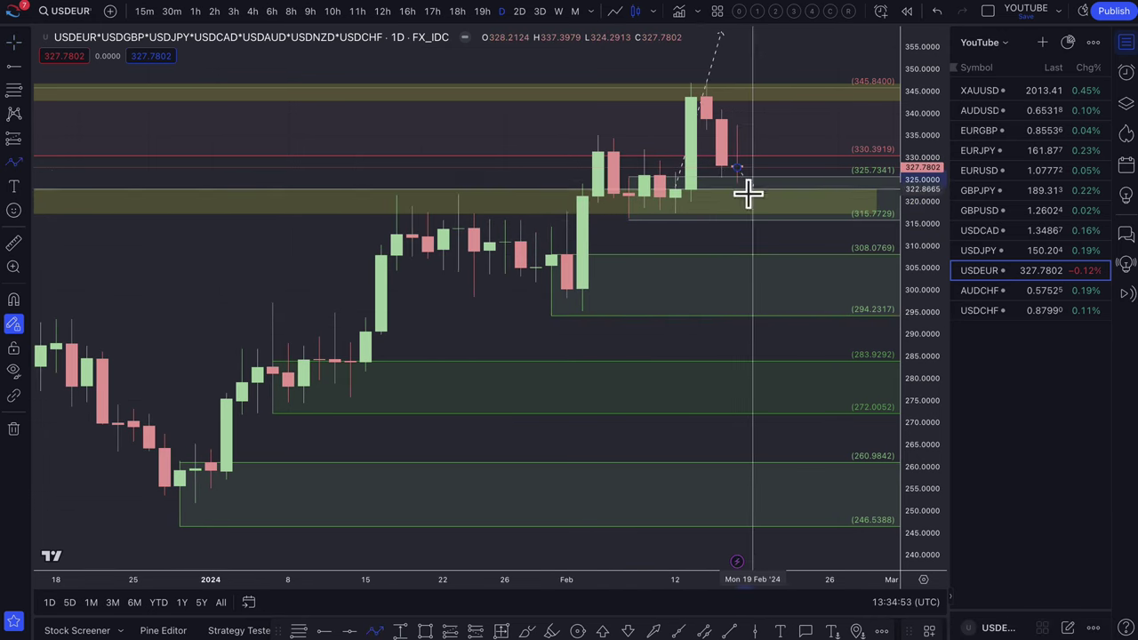
{"action": "left_click", "coordinate": [752, 214]}
{"action": "double_click", "coordinate": [814, 126]}
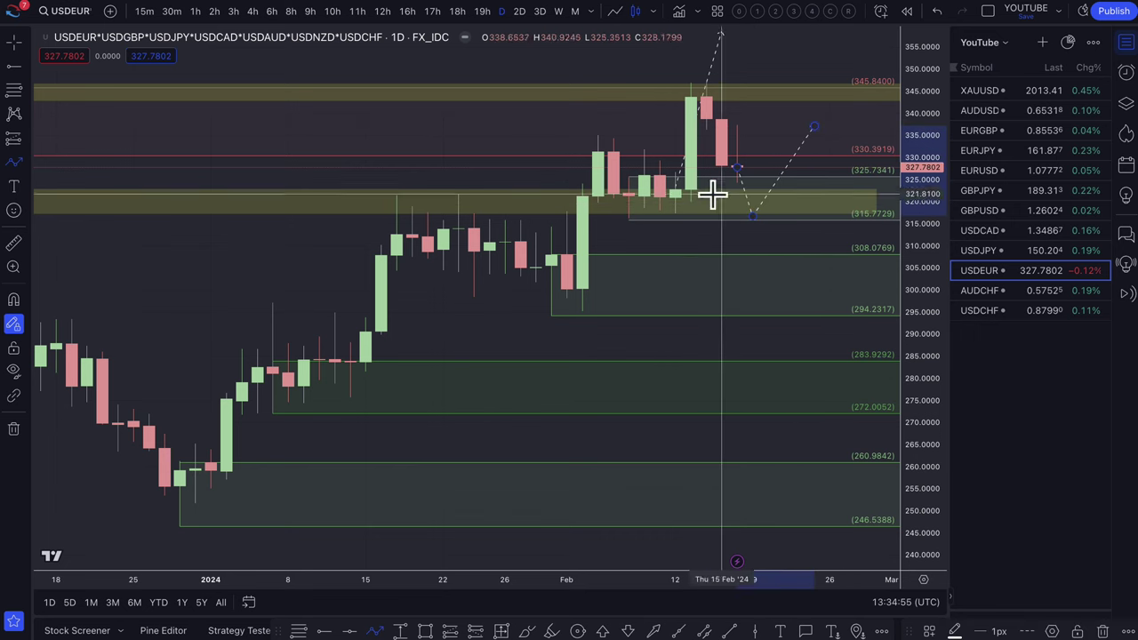
{"action": "scroll", "coordinate": [622, 206], "scroll_direction": "down", "scroll_amount": 2}
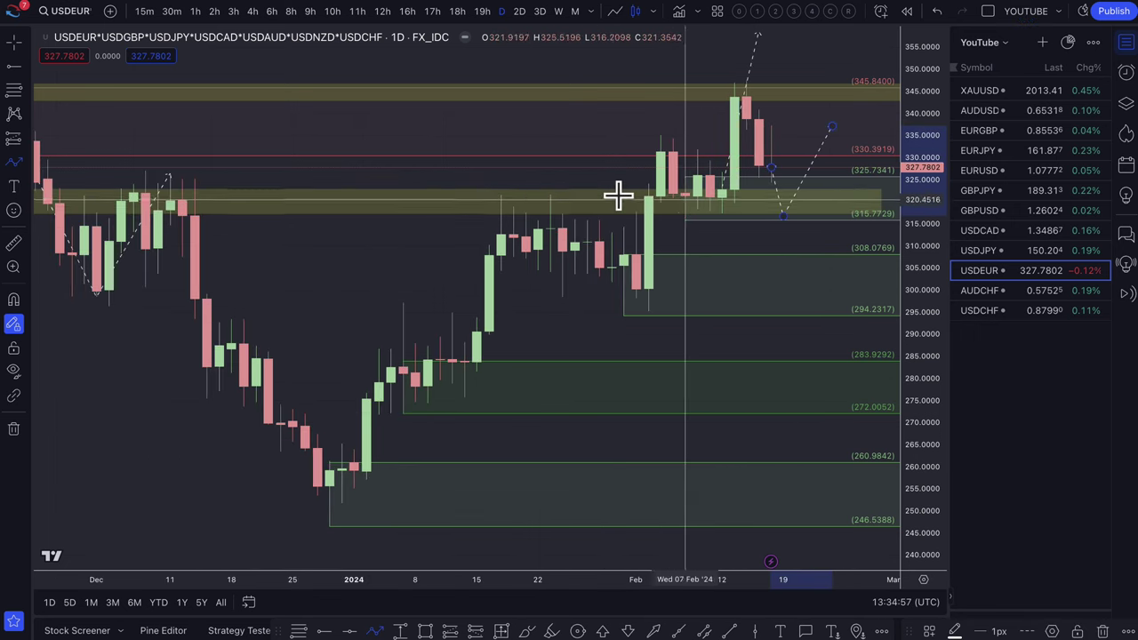
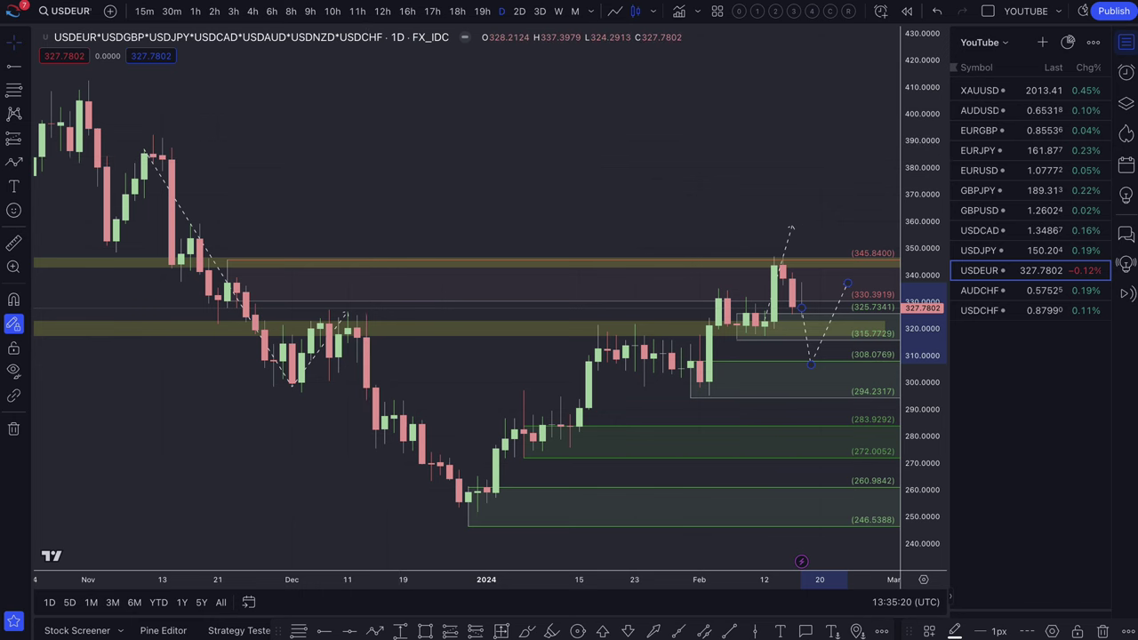
Read ING's sticky US inflation article, highlight its summary paragraph, and return to the USDEUR chart.
{"action": "left_click", "coordinate": [231, 2]}
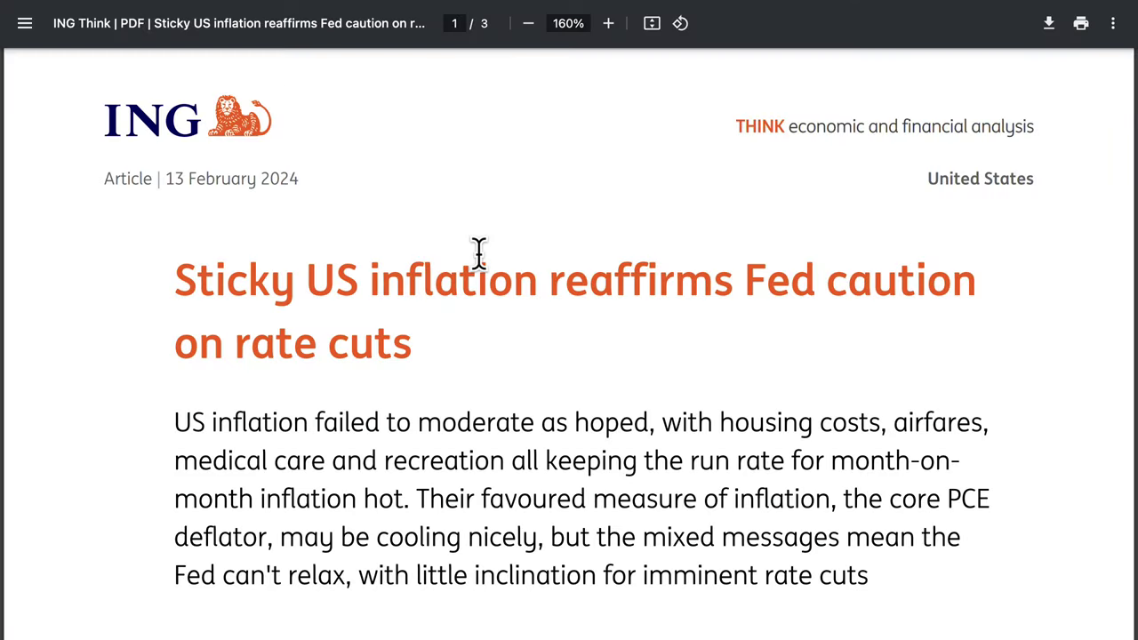
{"action": "scroll", "coordinate": [477, 254], "scroll_direction": "down", "scroll_amount": 1}
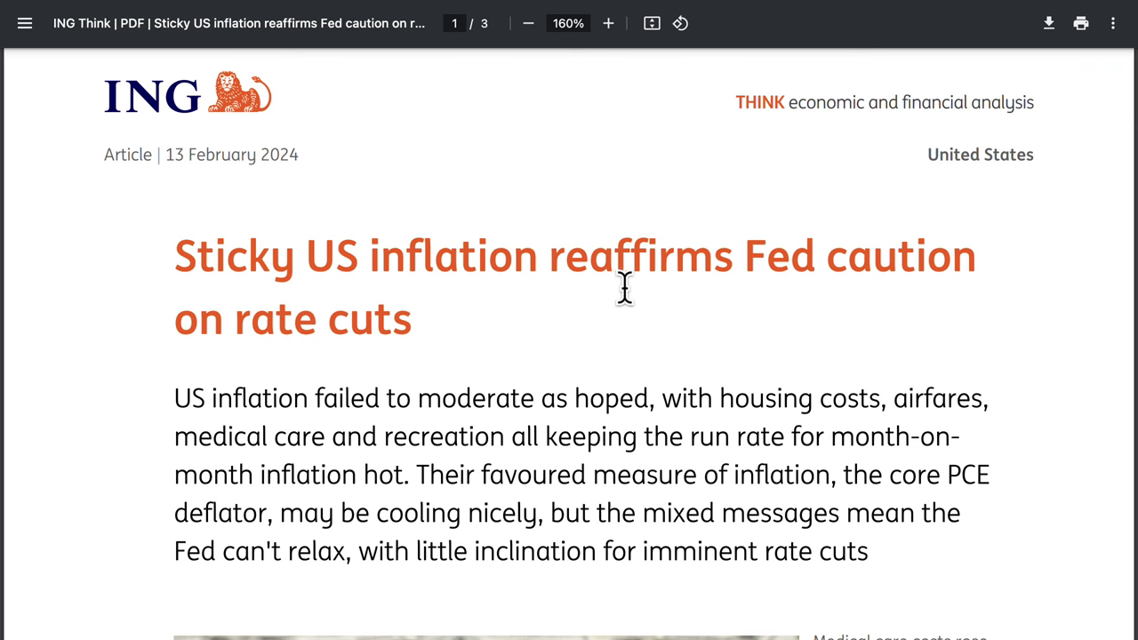
{"action": "scroll", "coordinate": [377, 336], "scroll_direction": "up", "scroll_amount": 1}
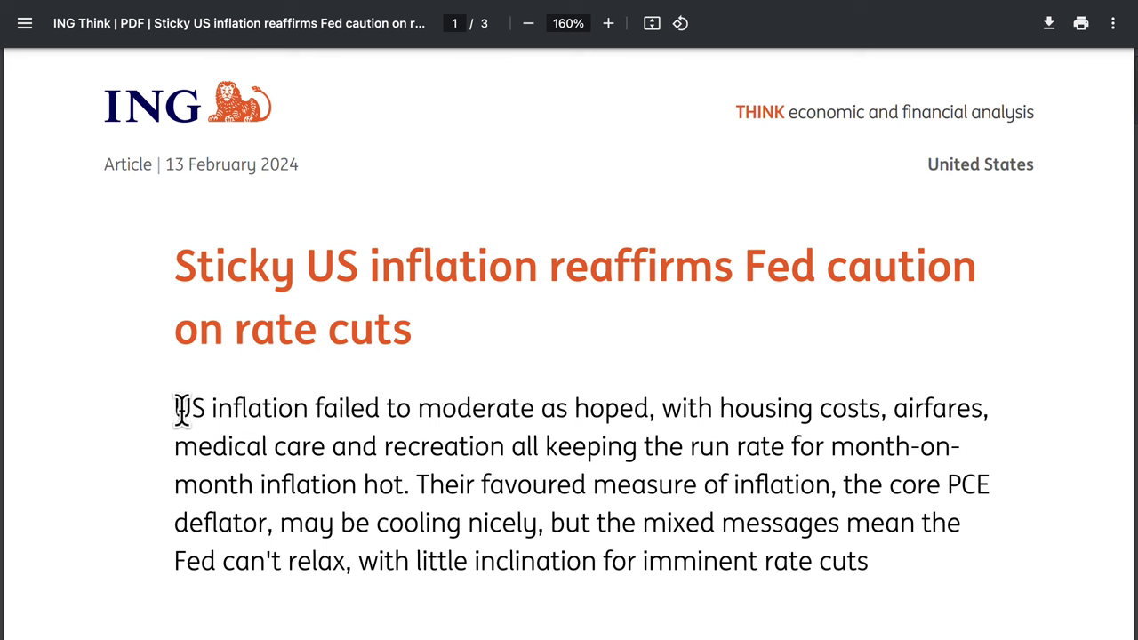
{"action": "left_click_drag", "start_coordinate": [176, 409], "coordinate": [861, 556]}
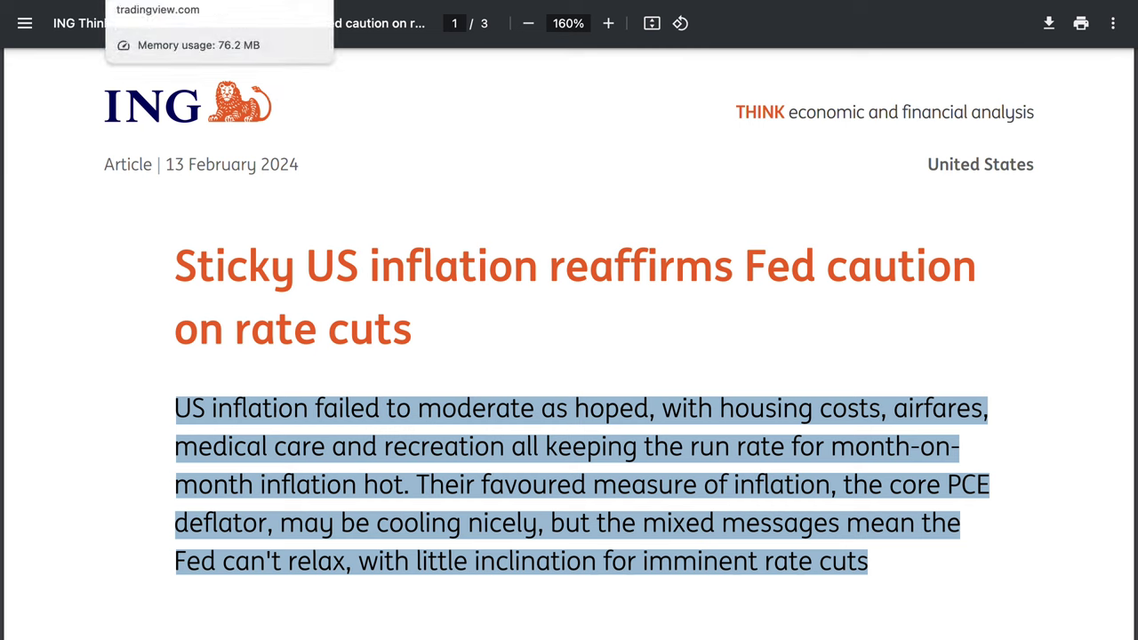
{"action": "key", "text": "ctrl+Tab"}
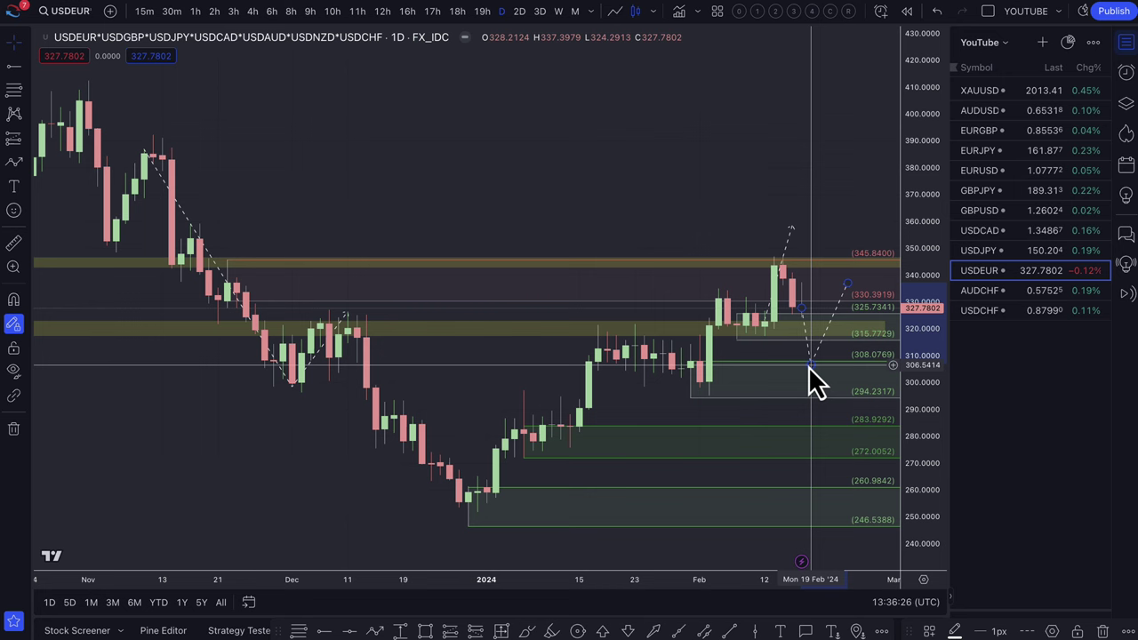
Raise the USDEUR dashed projection's low and middle points, then view ING's Japan 4Q23 GDP article.
{"action": "left_click_drag", "start_coordinate": [810, 365], "coordinate": [813, 338]}
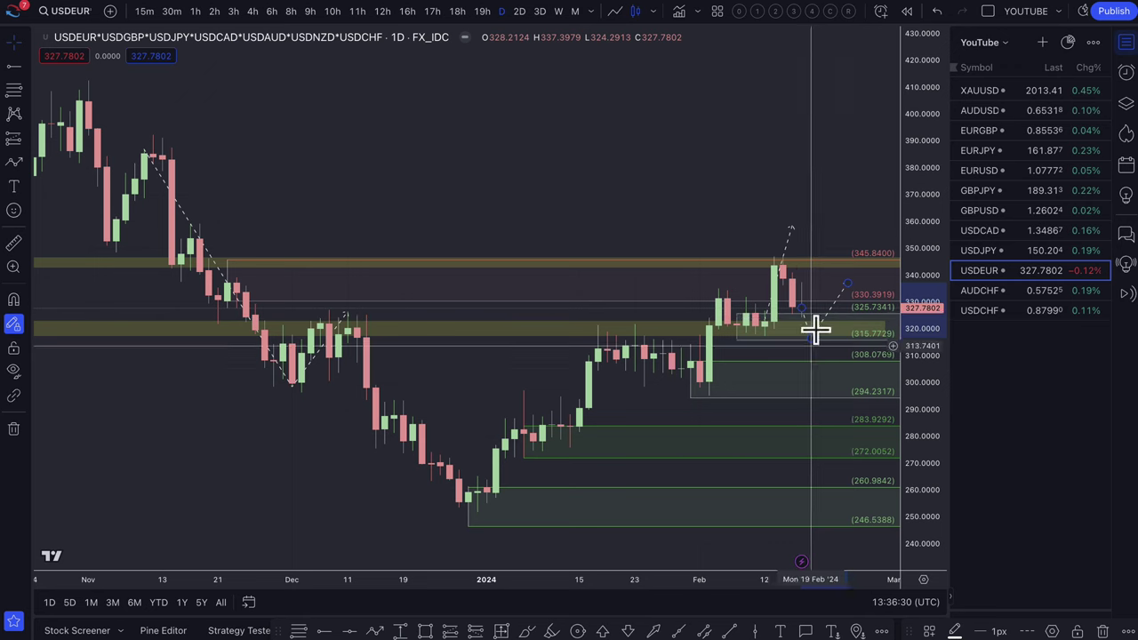
{"action": "scroll", "coordinate": [783, 311], "scroll_direction": "up", "scroll_amount": 2}
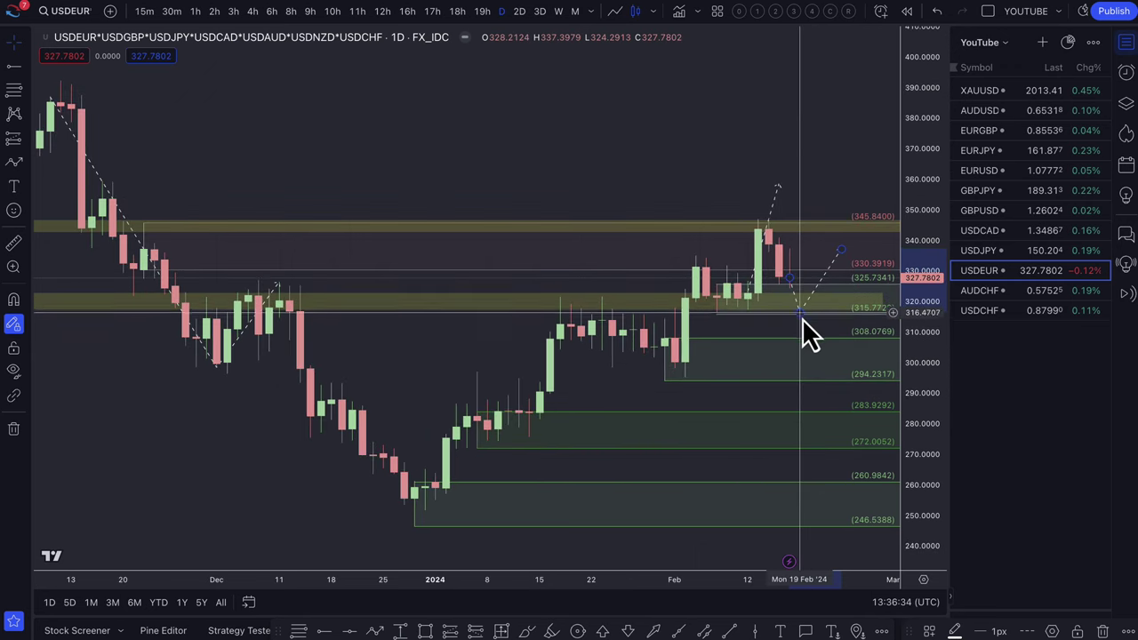
{"action": "left_click_drag", "start_coordinate": [804, 318], "coordinate": [799, 360]}
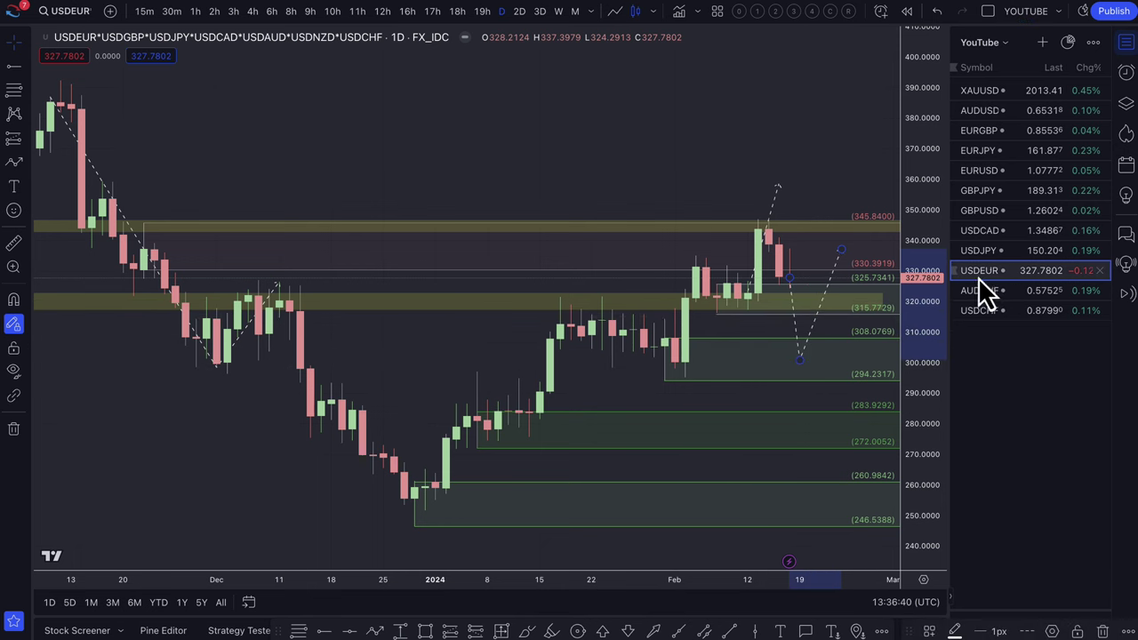
{"action": "left_click_drag", "start_coordinate": [799, 359], "coordinate": [799, 312]}
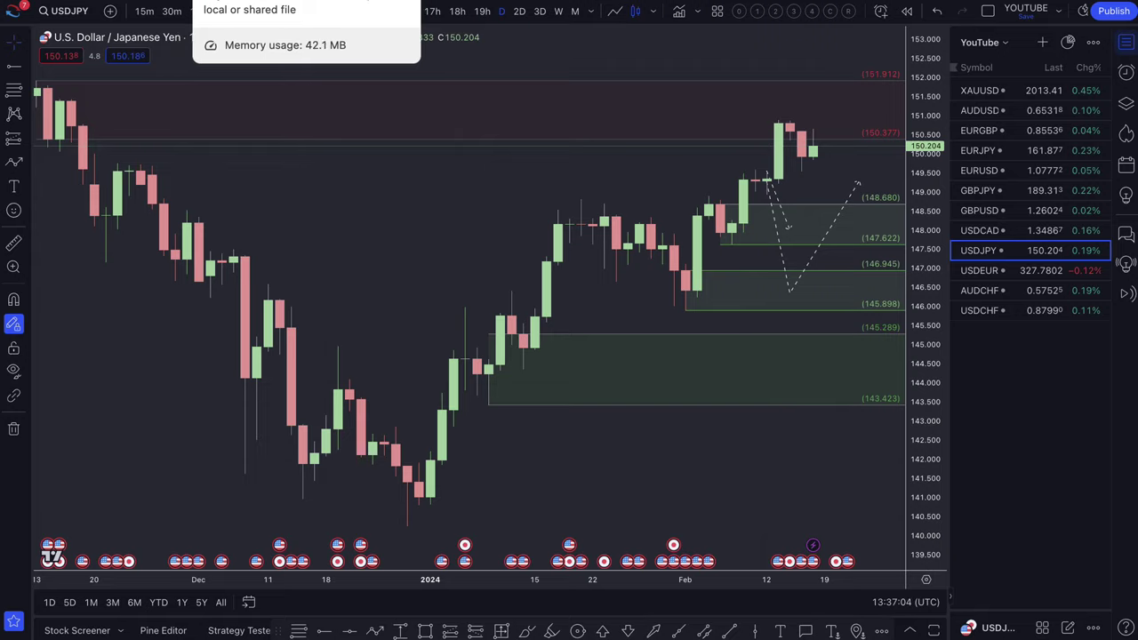
{"action": "left_click", "coordinate": [257, 4]}
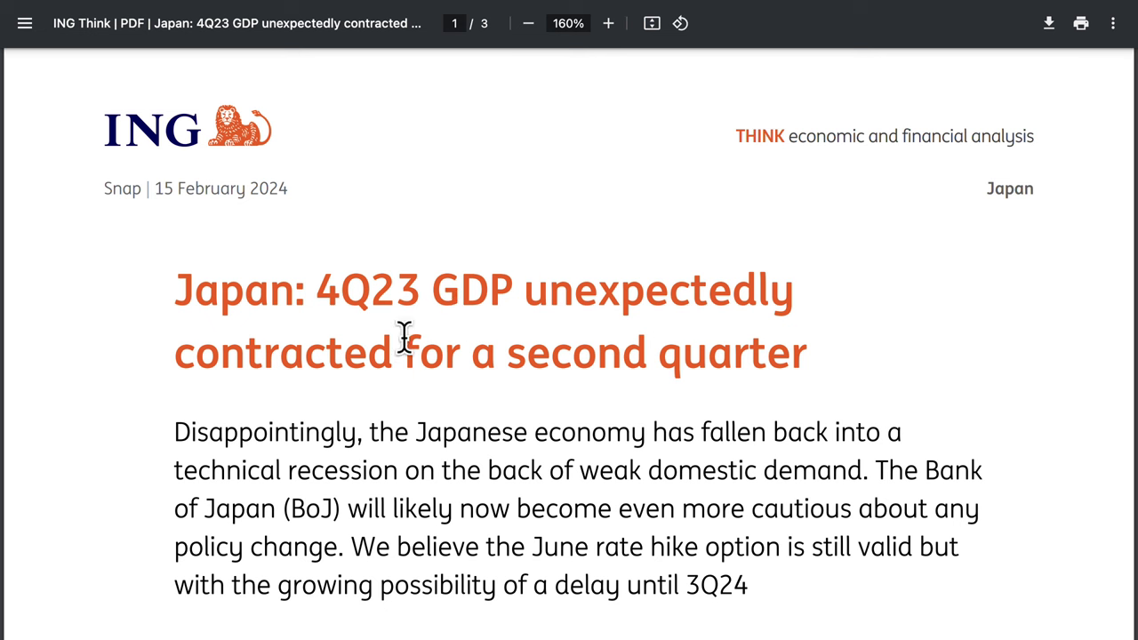
{"action": "scroll", "coordinate": [642, 372], "scroll_direction": "down", "scroll_amount": 1}
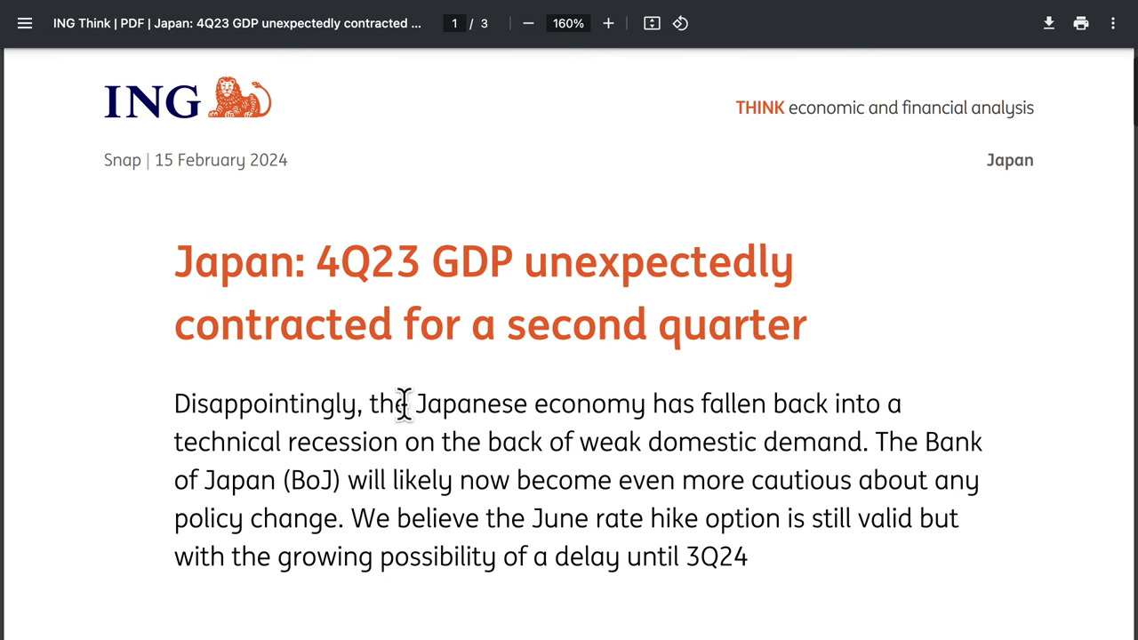
{"action": "left_click_drag", "start_coordinate": [225, 405], "coordinate": [728, 559]}
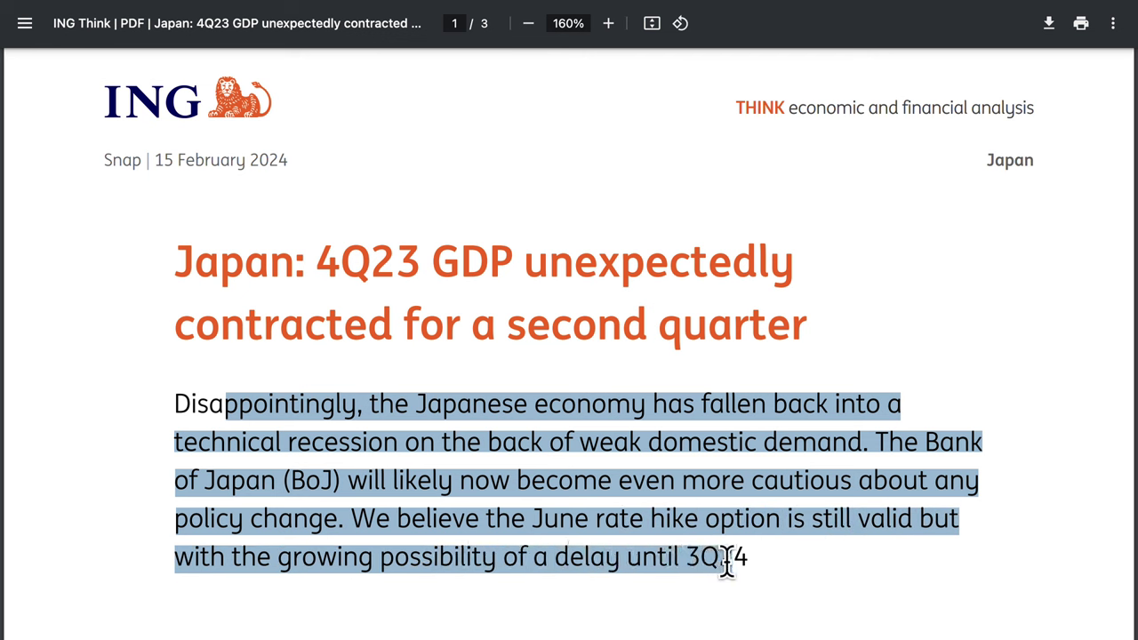
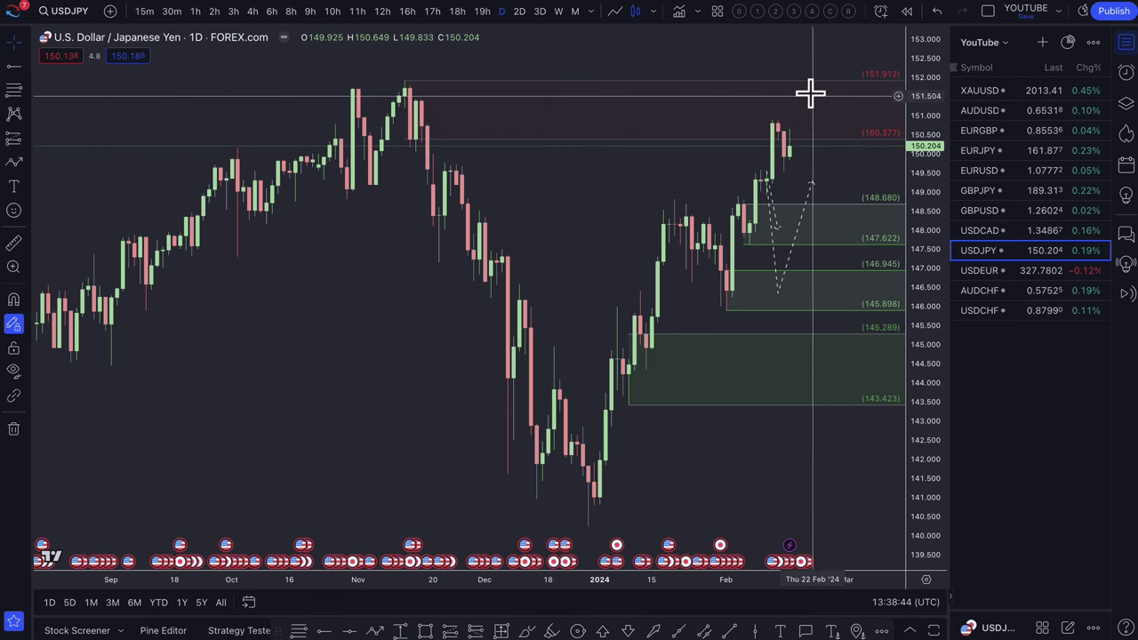
Draw a dashed path from the latest USDJPY candle that peaks near 151.6.
{"action": "left_click", "coordinate": [13, 163]}
{"action": "left_click", "coordinate": [789, 147]}
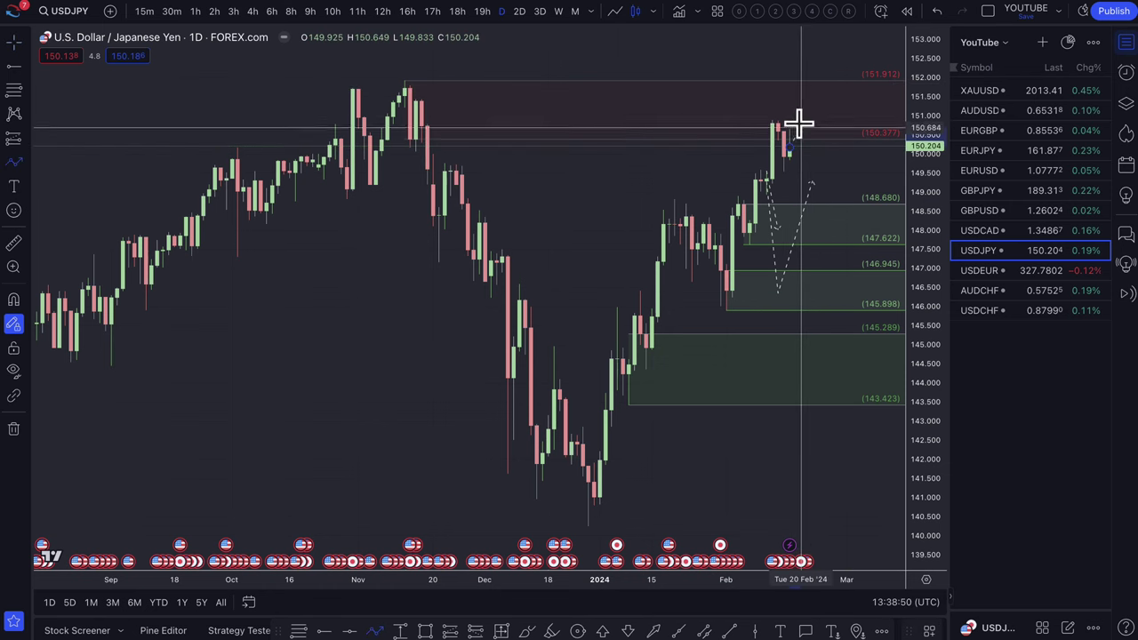
{"action": "left_click", "coordinate": [811, 92]}
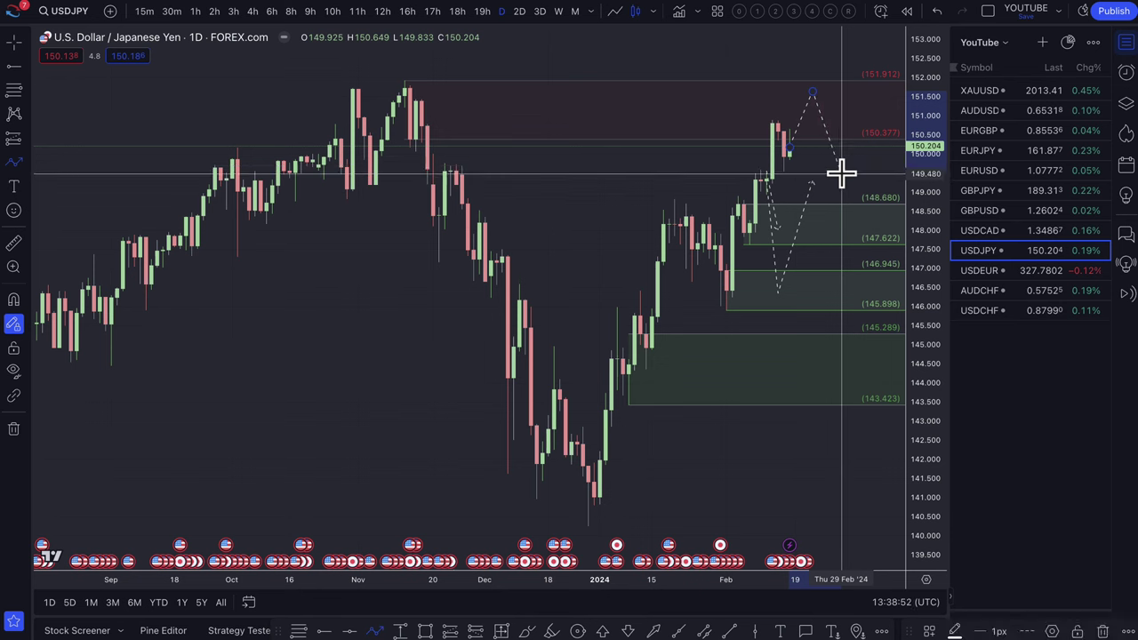
{"action": "double_click", "coordinate": [837, 158]}
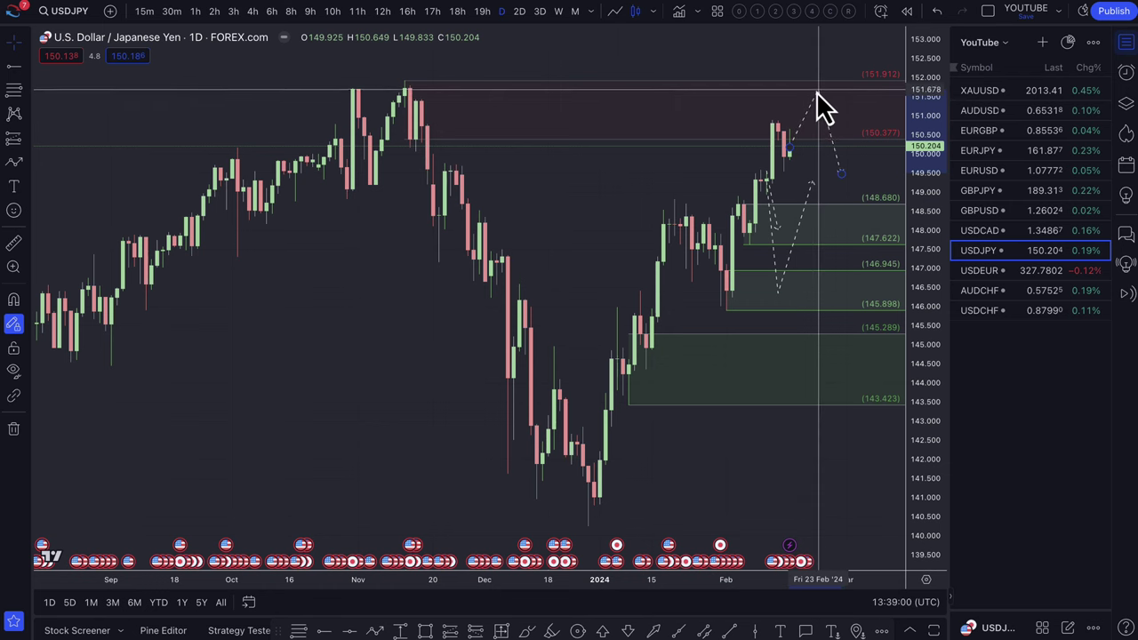
{"action": "mouse_move", "coordinate": [817, 93]}
{"action": "left_mouse_down"}
{"action": "mouse_move", "coordinate": [814, 56]}
{"action": "mouse_move", "coordinate": [803, 105]}
{"action": "mouse_move", "coordinate": [818, 64]}
{"action": "mouse_move", "coordinate": [818, 108]}
{"action": "mouse_move", "coordinate": [822, 93]}
{"action": "left_mouse_up"}
Shift the dashed path up and right and lift the other path's low point toward 148.
{"action": "scroll", "coordinate": [744, 160], "scroll_direction": "up", "scroll_amount": 5}
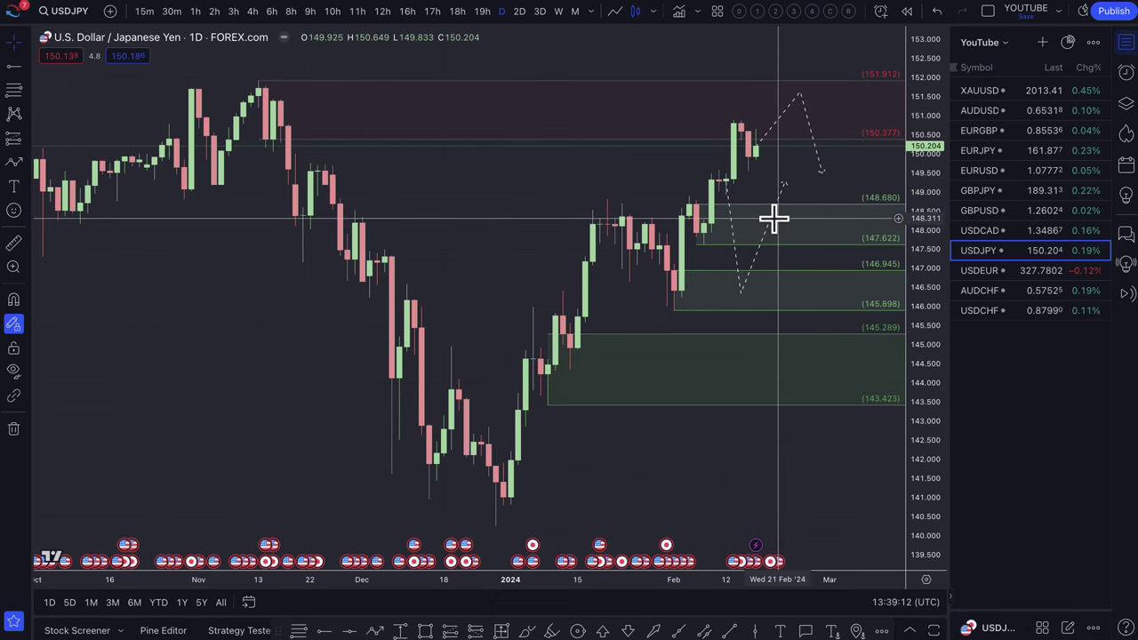
{"action": "mouse_move", "coordinate": [767, 237]}
{"action": "left_mouse_down"}
{"action": "mouse_move", "coordinate": [813, 213]}
{"action": "mouse_move", "coordinate": [809, 205]}
{"action": "left_mouse_up"}
{"action": "left_click_drag", "start_coordinate": [770, 267], "coordinate": [779, 233]}
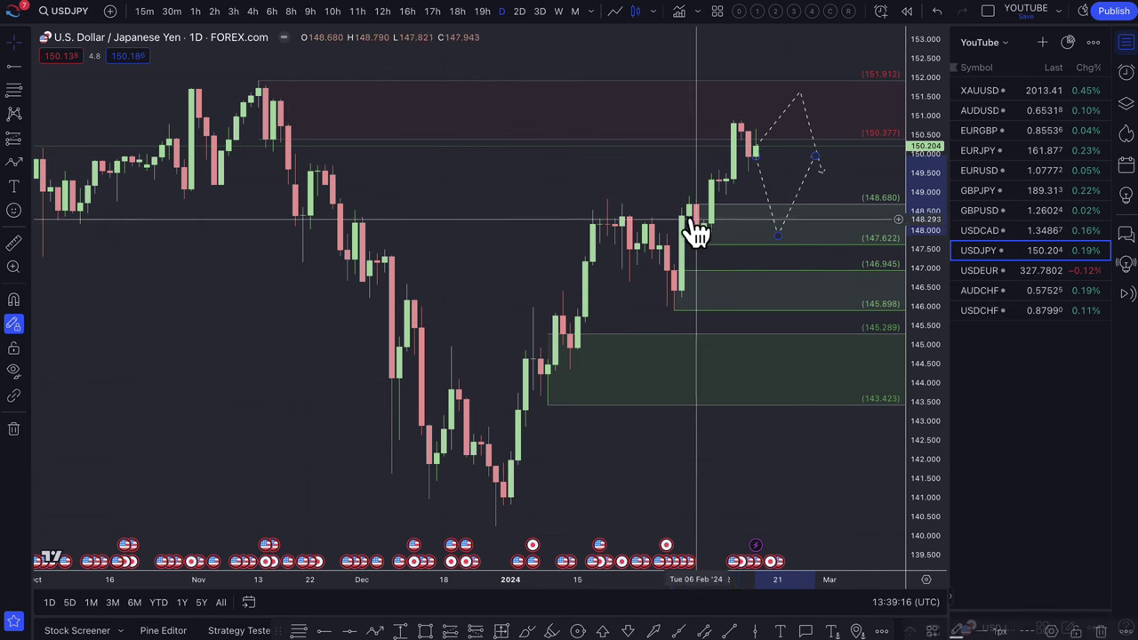
Mark a thin price zone from 149.310 to 148.963.
{"action": "left_click", "coordinate": [14, 89]}
{"action": "scroll", "coordinate": [502, 187], "scroll_direction": "up", "scroll_amount": 5}
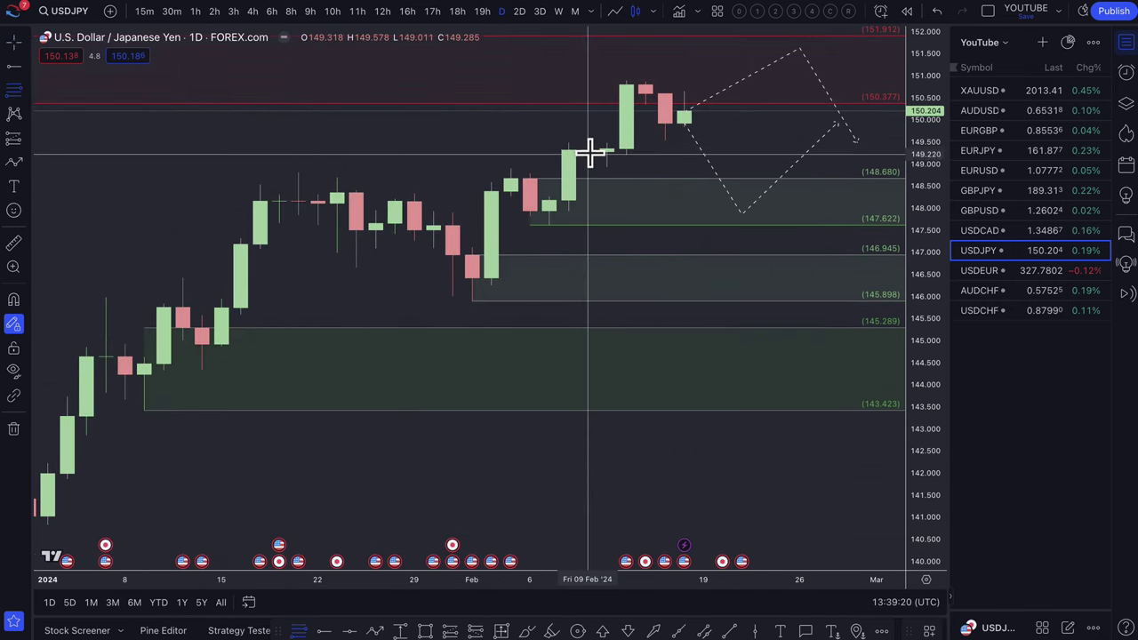
{"action": "left_click", "coordinate": [588, 151]}
{"action": "left_click", "coordinate": [588, 165]}
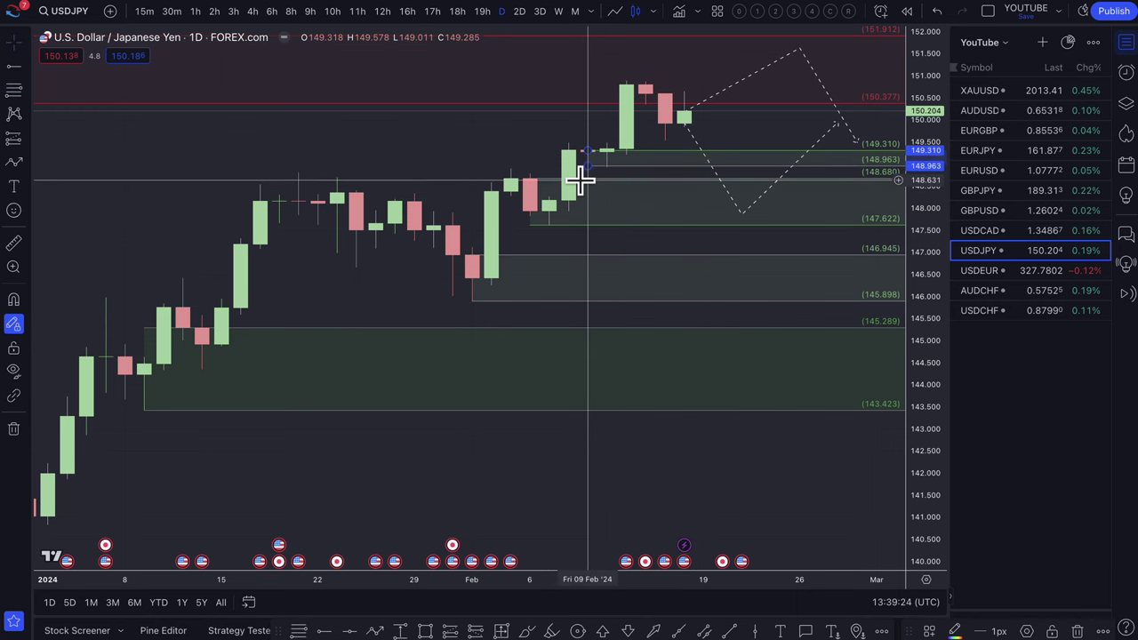
Draw a yellow rectangle near 148.6 stretching across the recent candles.
{"action": "left_click", "coordinate": [425, 630]}
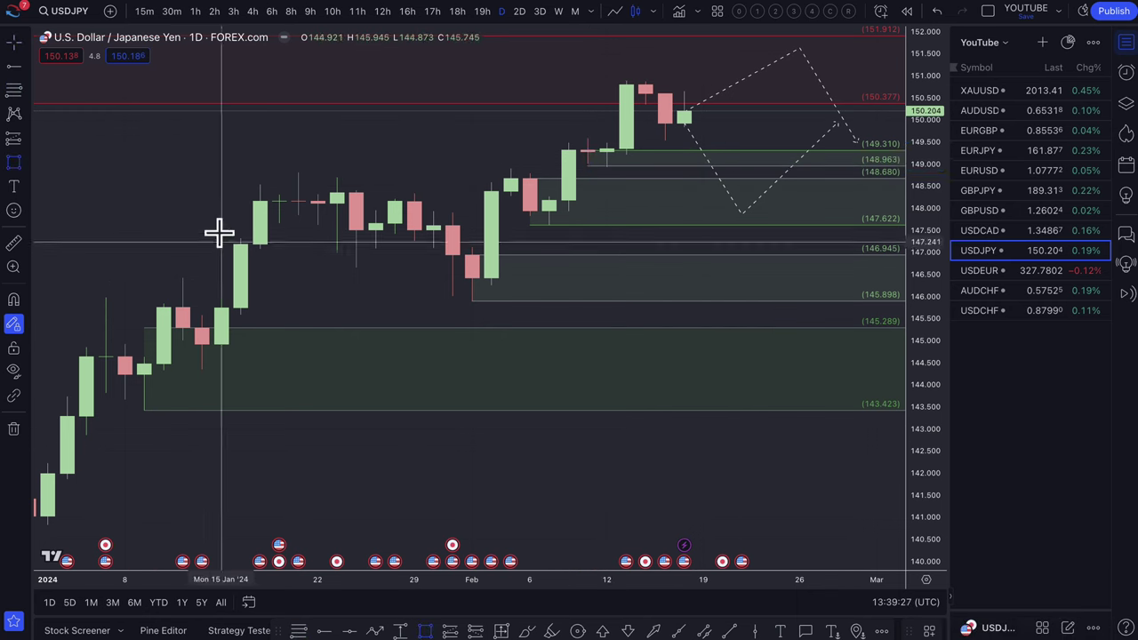
{"action": "left_click", "coordinate": [172, 179]}
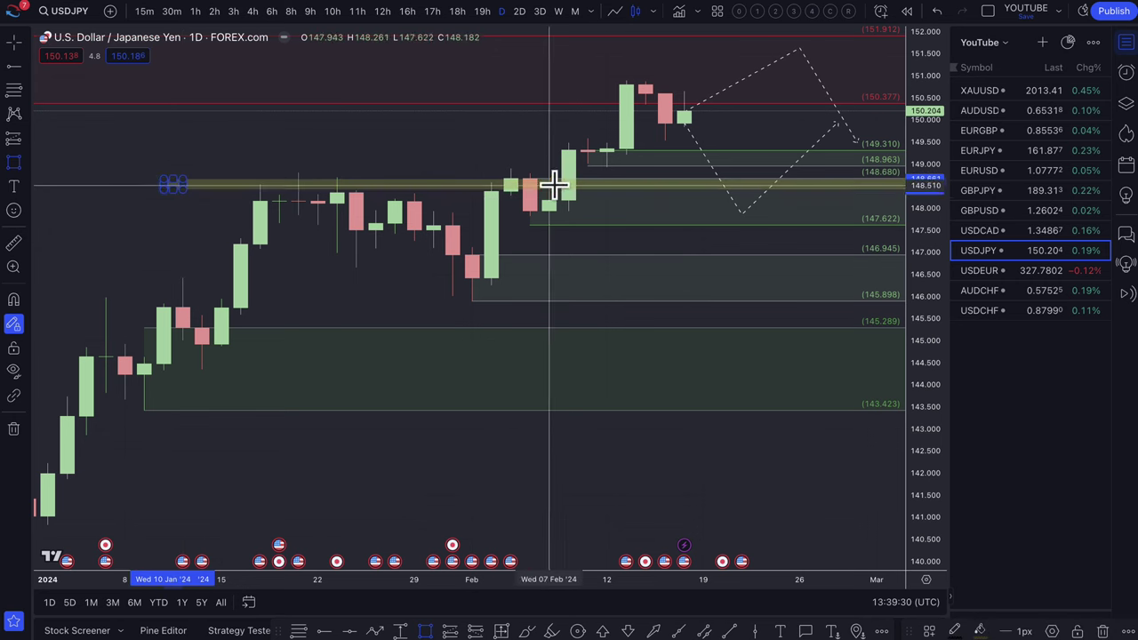
{"action": "left_click", "coordinate": [737, 189]}
Switch to the USDCAD chart from the watchlist.
{"action": "scroll", "coordinate": [735, 206], "scroll_direction": "down", "scroll_amount": 5}
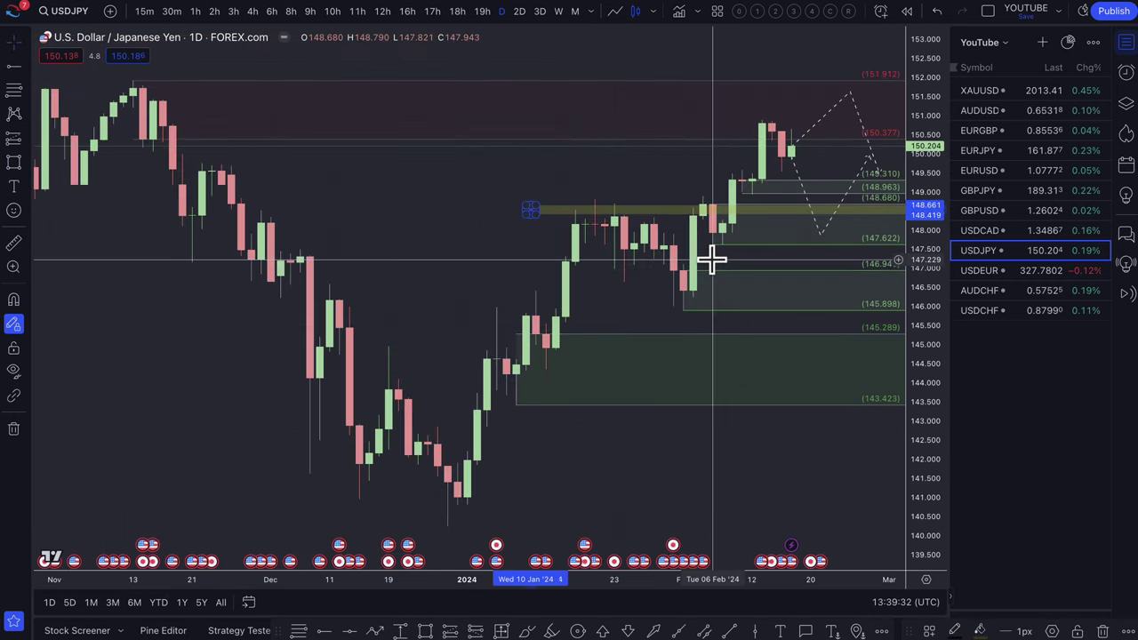
{"action": "scroll", "coordinate": [717, 229], "scroll_direction": "down", "scroll_amount": 2}
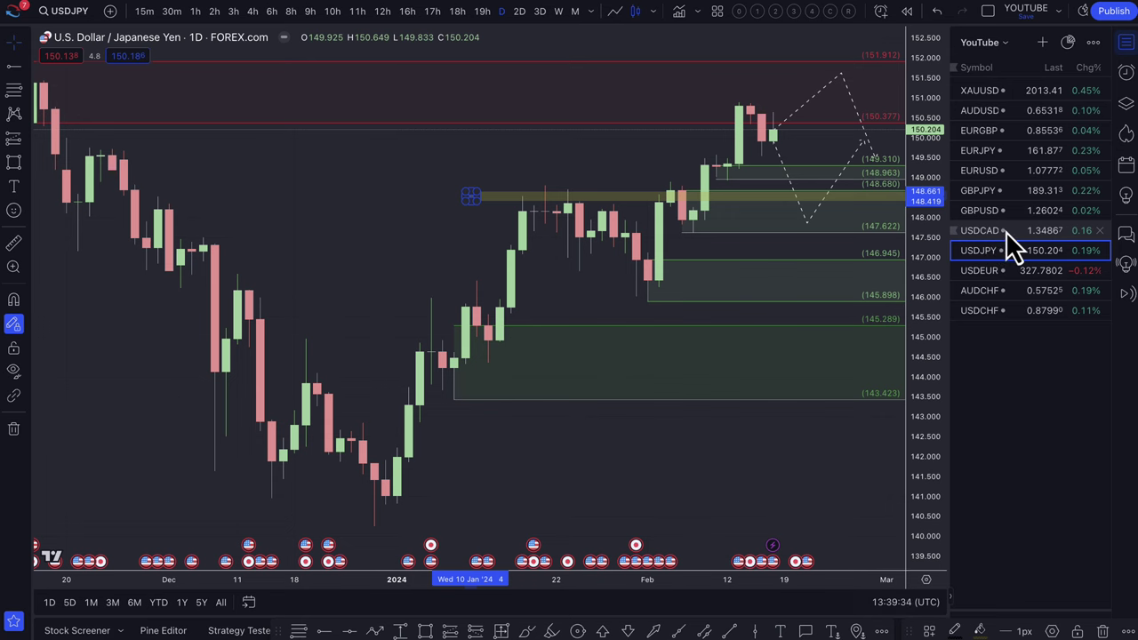
{"action": "left_click", "coordinate": [1006, 232]}
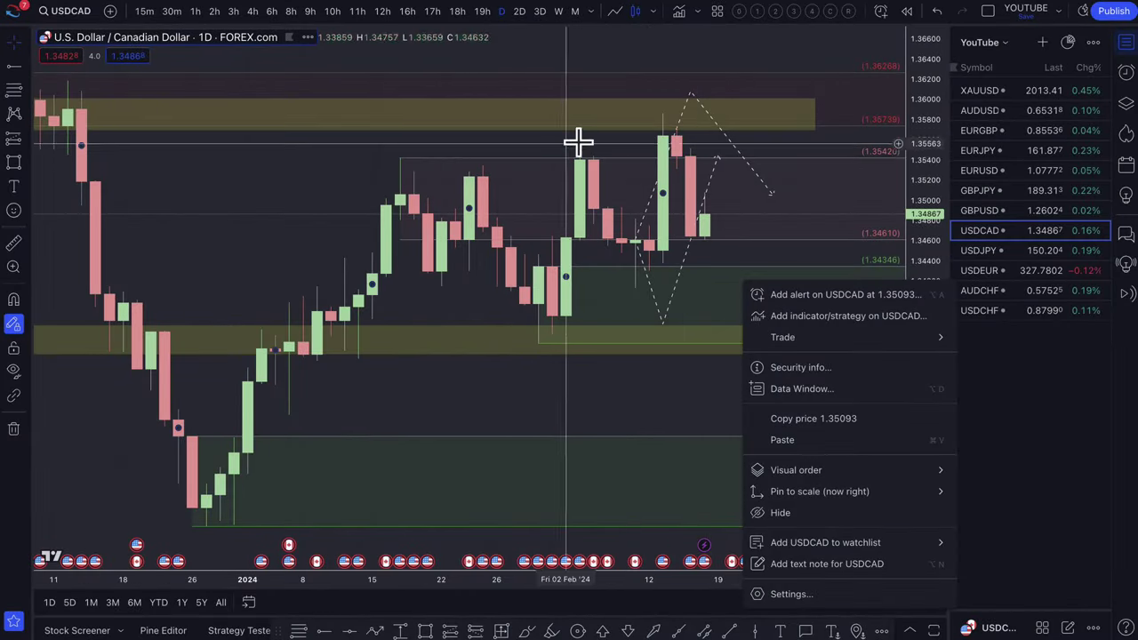
Delete both old dashed paths and raise the green zone's top to 1.34603.
{"action": "left_click", "coordinate": [632, 160]}
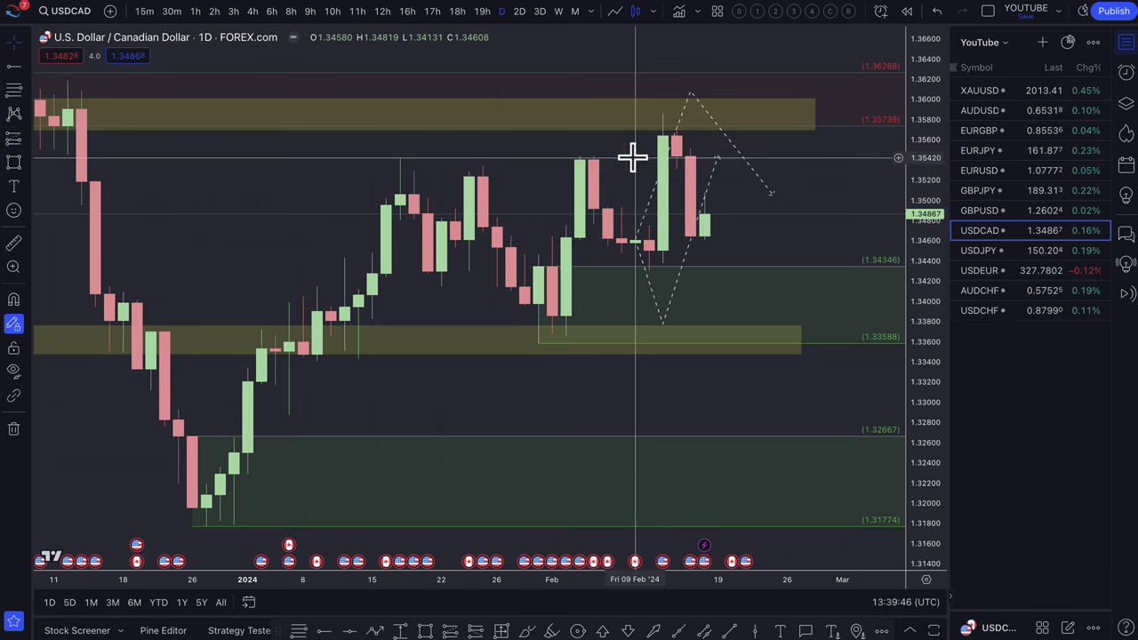
{"action": "scroll", "coordinate": [693, 133], "scroll_direction": "down", "scroll_amount": 2}
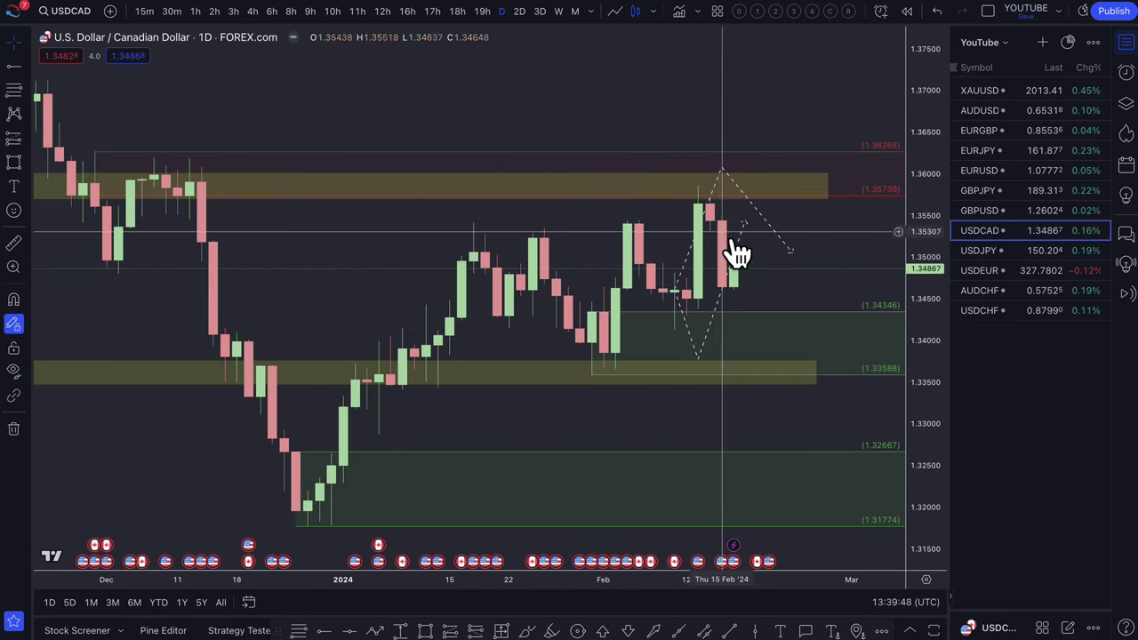
{"action": "left_click", "coordinate": [717, 303]}
{"action": "key", "text": "Delete"}
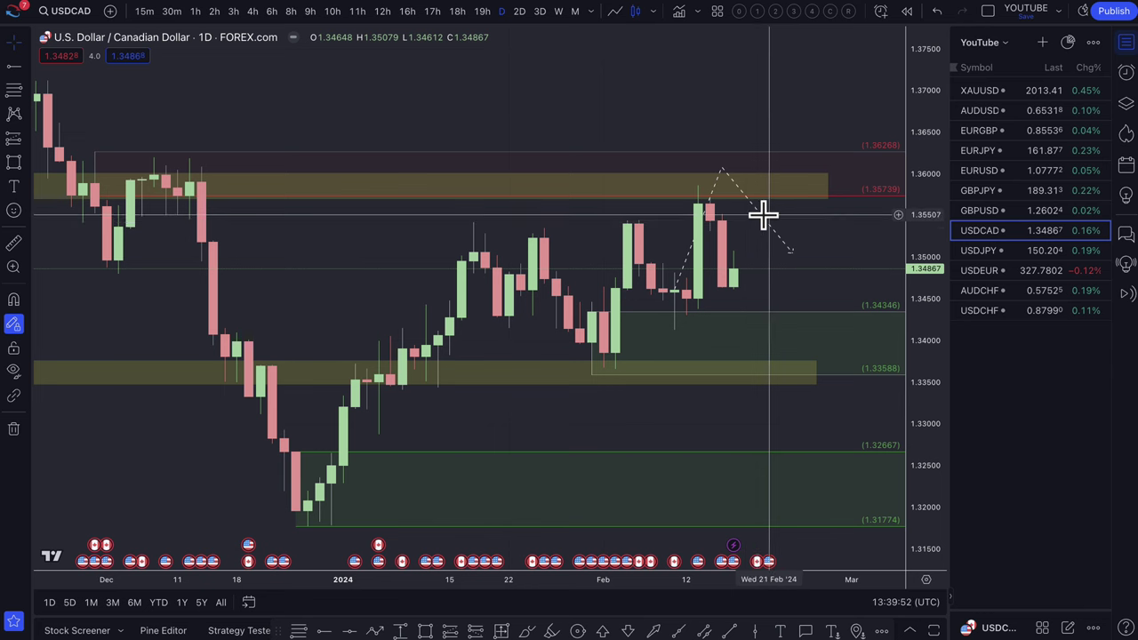
{"action": "left_click", "coordinate": [763, 215]}
{"action": "key", "text": "Delete"}
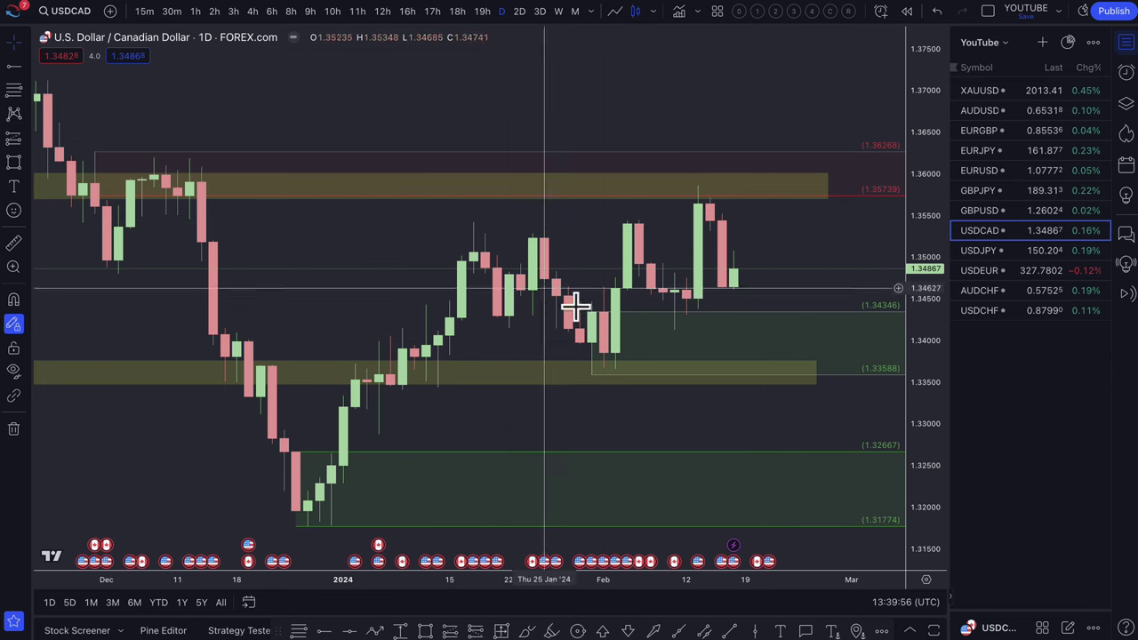
{"action": "left_click_drag", "start_coordinate": [606, 307], "coordinate": [683, 292]}
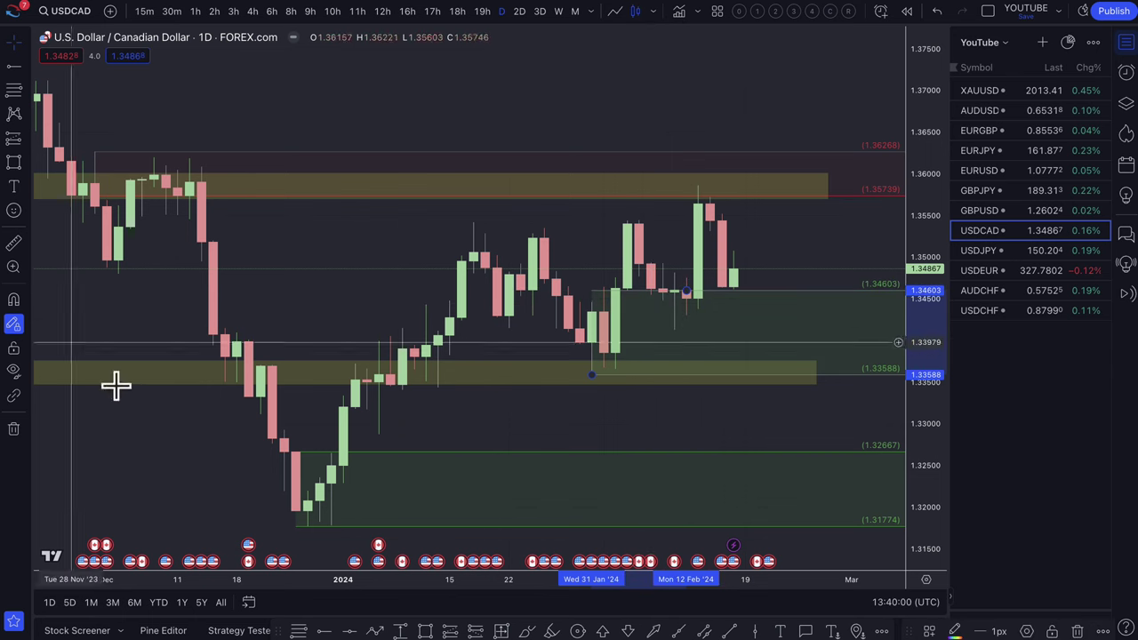
Draw a dashed path from the latest candle up to the upper yellow zone, then down near 1.34.
{"action": "left_click", "coordinate": [375, 631]}
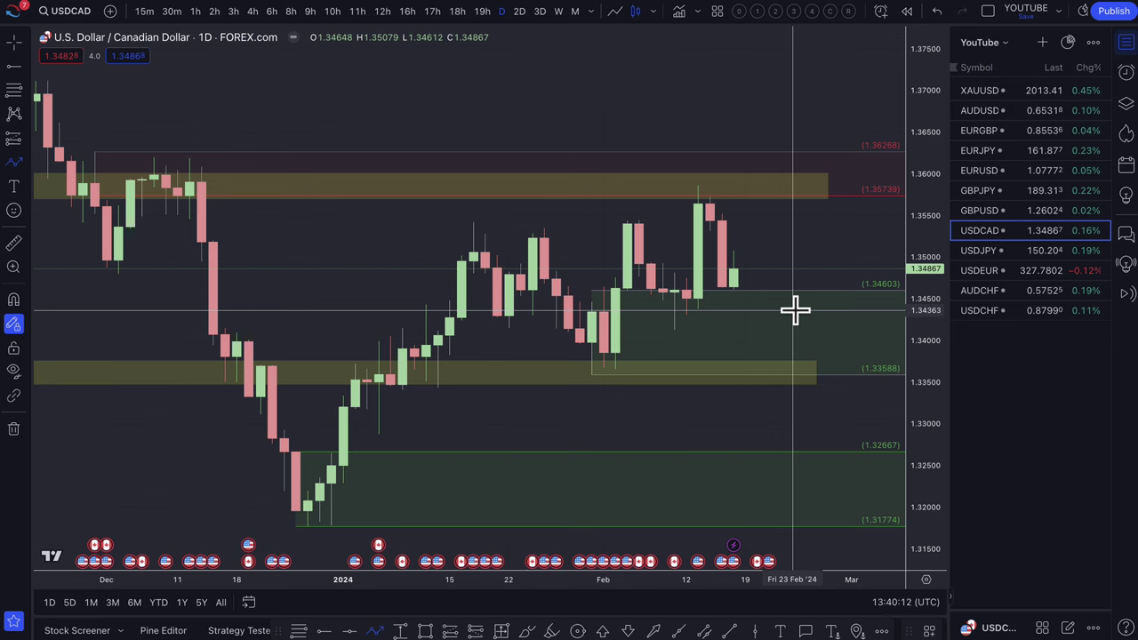
{"action": "left_click", "coordinate": [733, 281]}
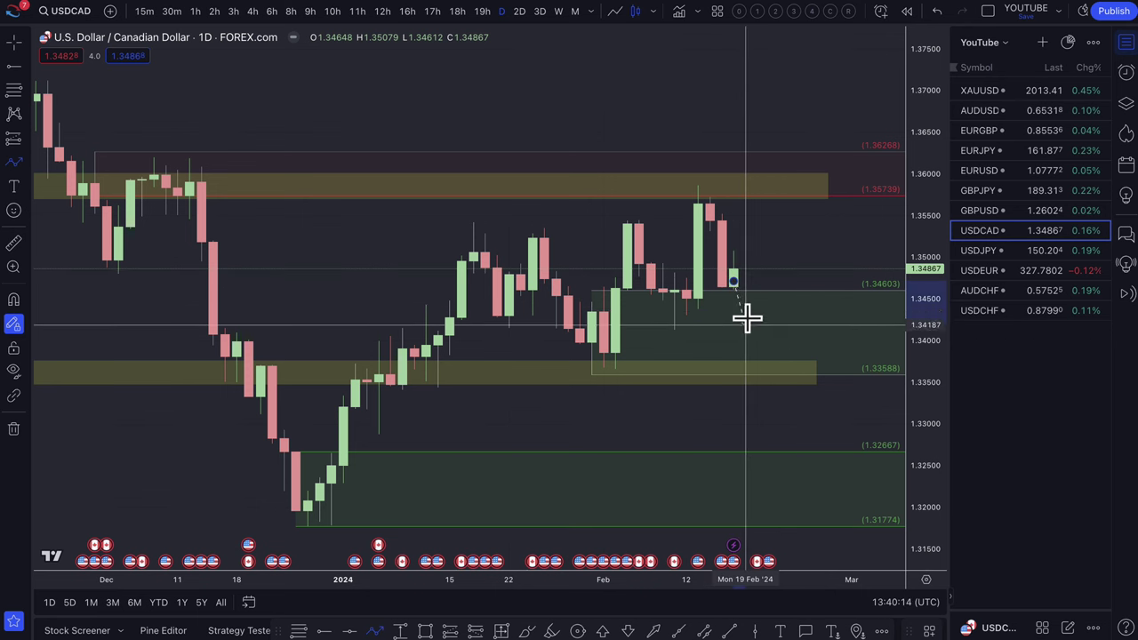
{"action": "left_click", "coordinate": [770, 190]}
{"action": "left_click", "coordinate": [827, 350]}
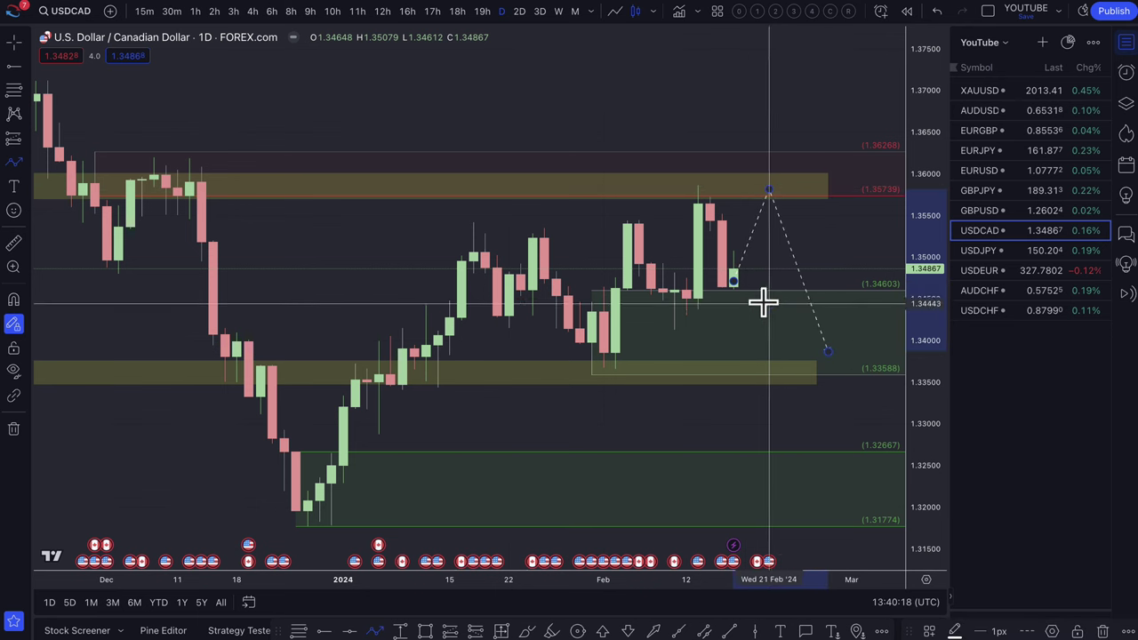
Draw a second dashed path dipping to the lower yellow zone and rebounding.
{"action": "left_click", "coordinate": [734, 284]}
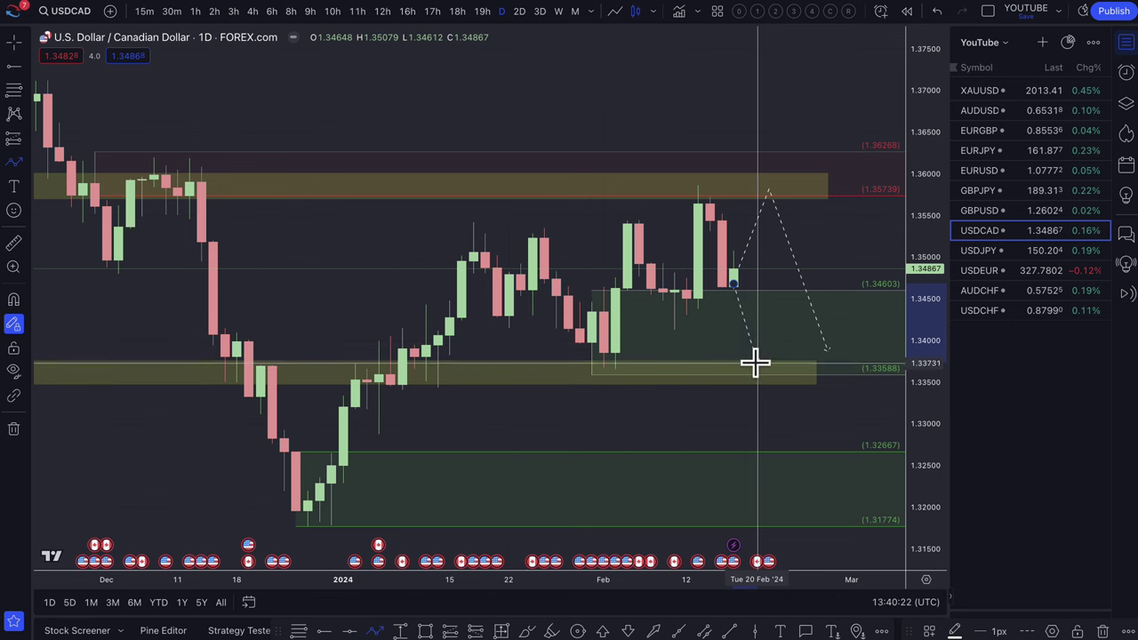
{"action": "left_click", "coordinate": [757, 369]}
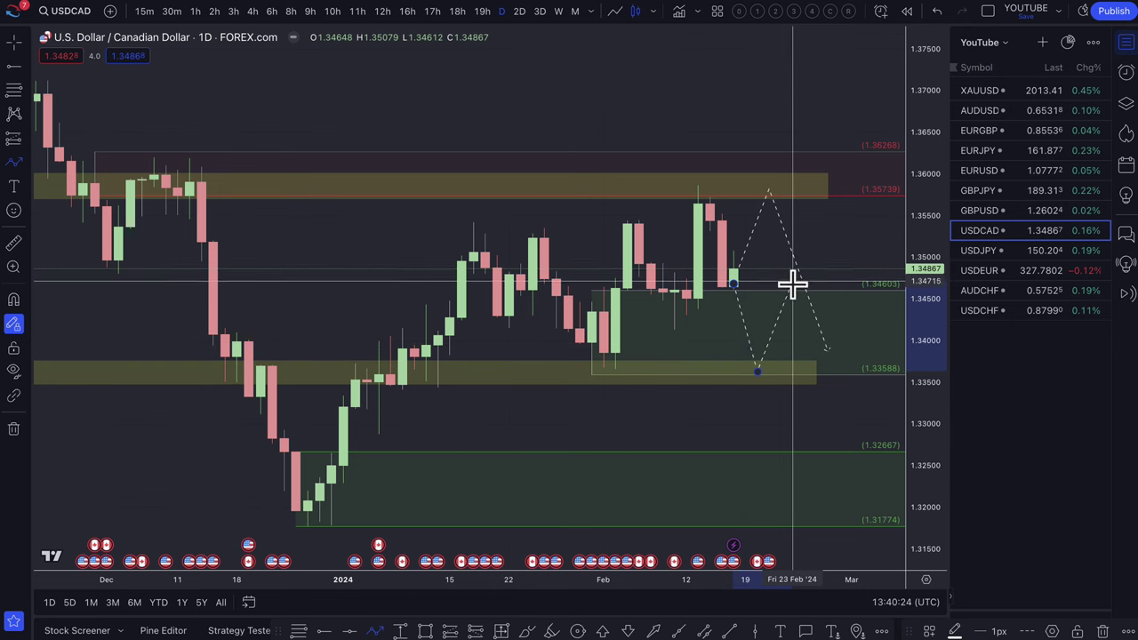
{"action": "scroll", "coordinate": [791, 298], "scroll_direction": "down", "scroll_amount": 3}
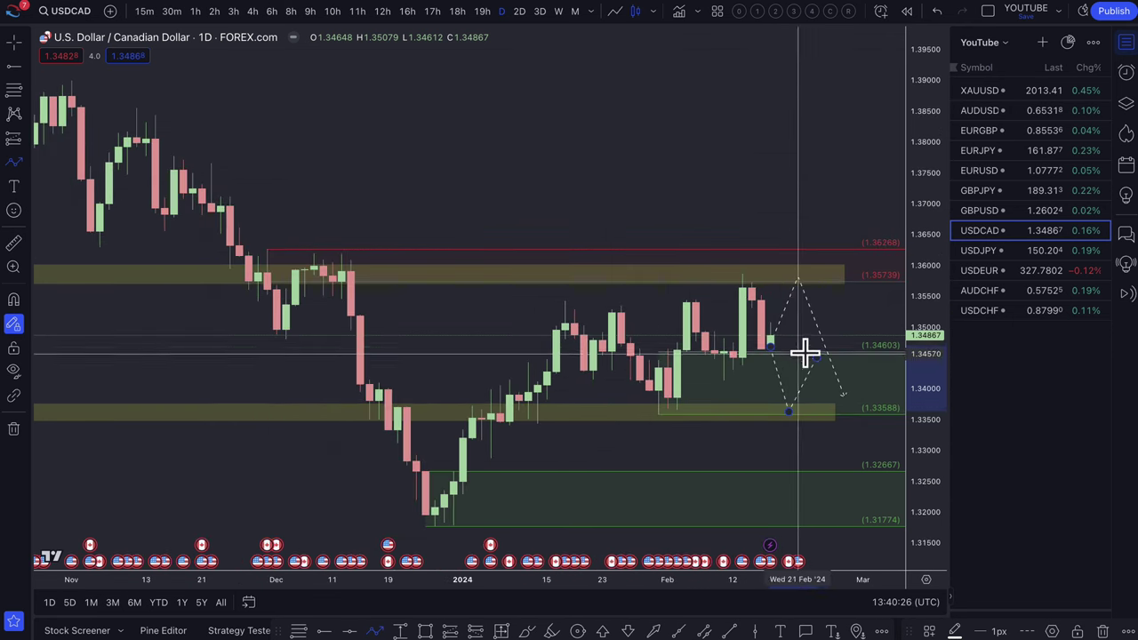
{"action": "left_click", "coordinate": [800, 325]}
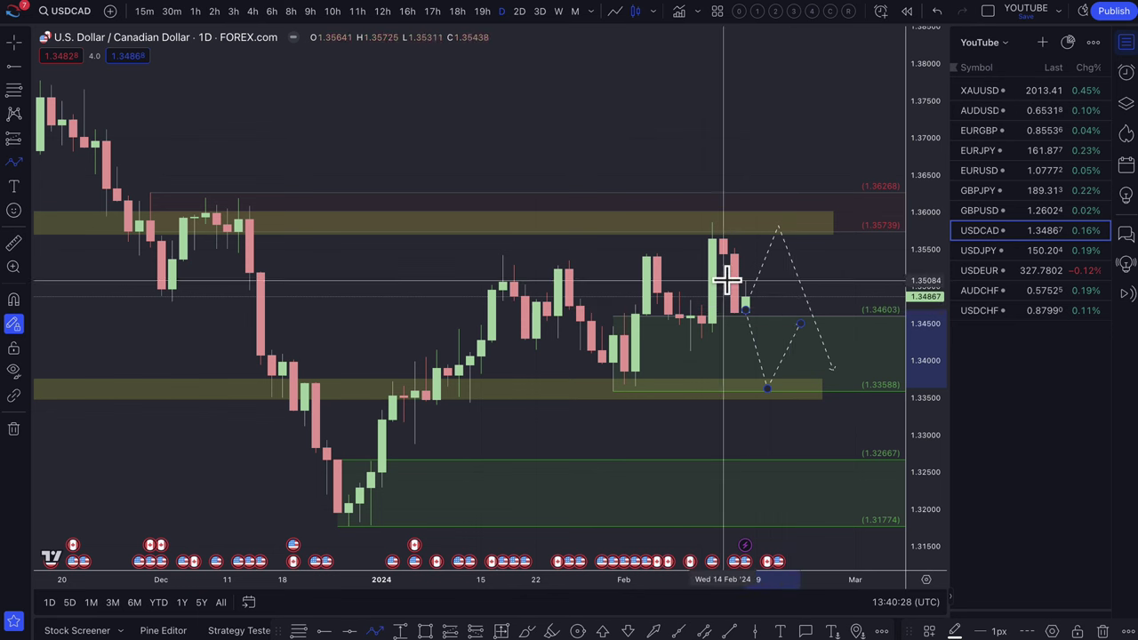
{"action": "left_click", "coordinate": [783, 278]}
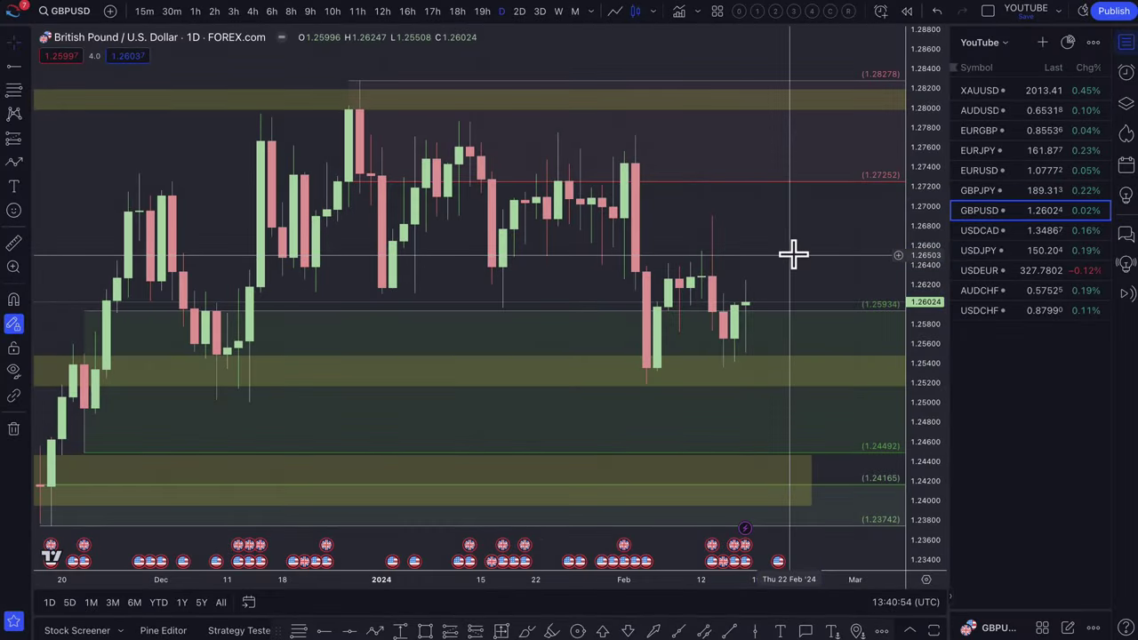
Display the GBPUSD daily chart with its yellow and green zones before going to the ING report.
{"action": "mouse_move", "coordinate": [267, 35]}
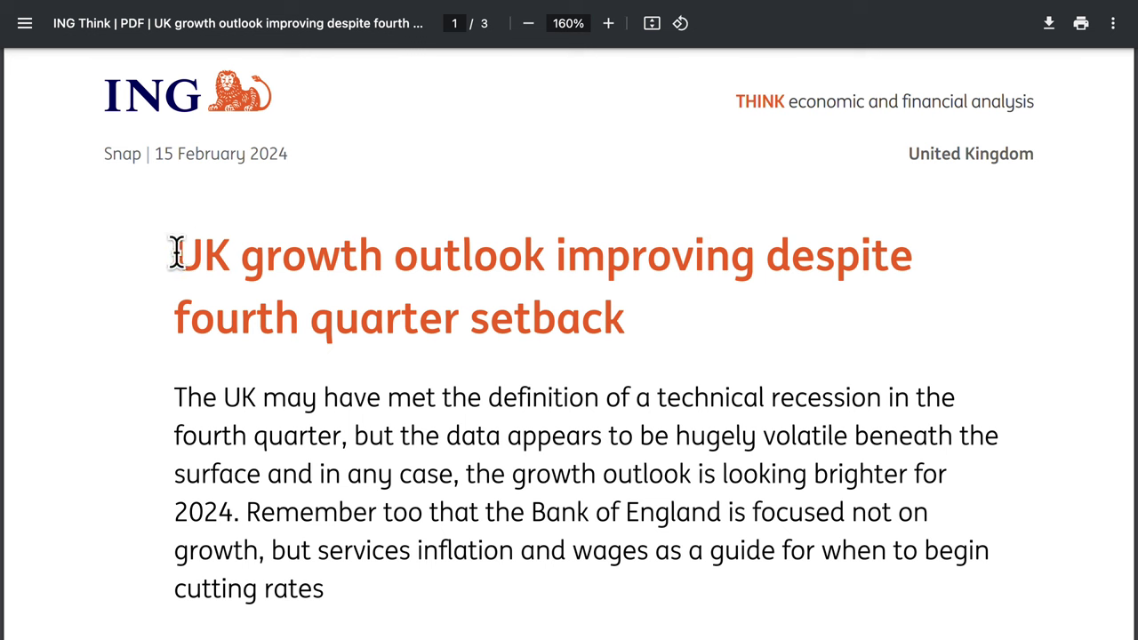
Highlight the ING report's headline and opening paragraph through 'cutting rates', then return to the GBPUSD chart.
{"action": "left_click_drag", "start_coordinate": [176, 253], "coordinate": [620, 318]}
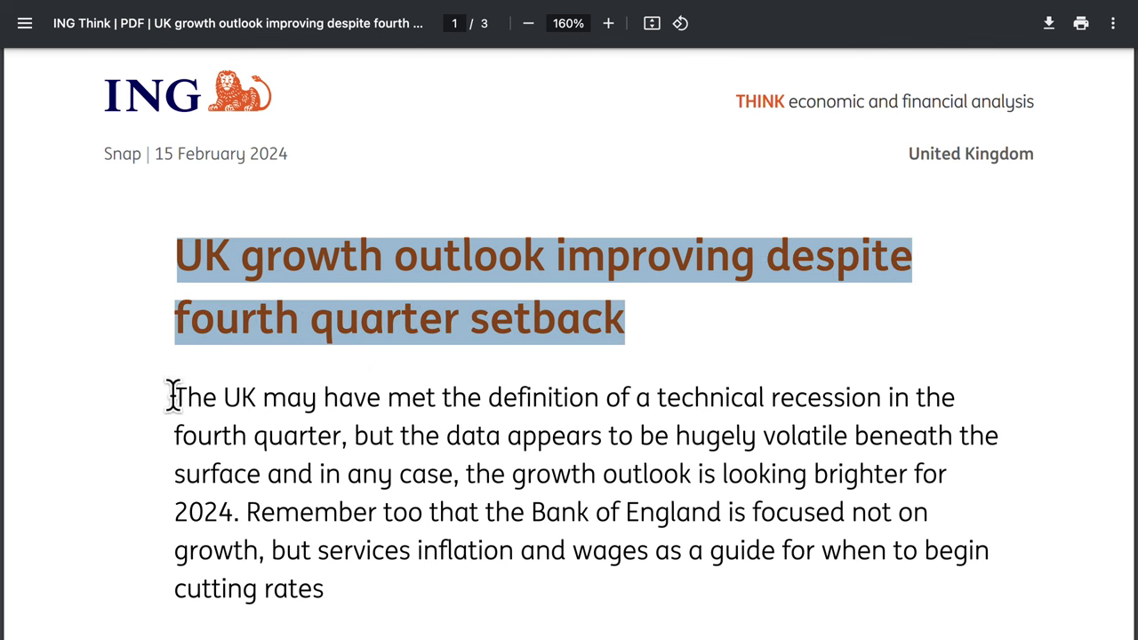
{"action": "left_click_drag", "start_coordinate": [173, 396], "coordinate": [276, 398]}
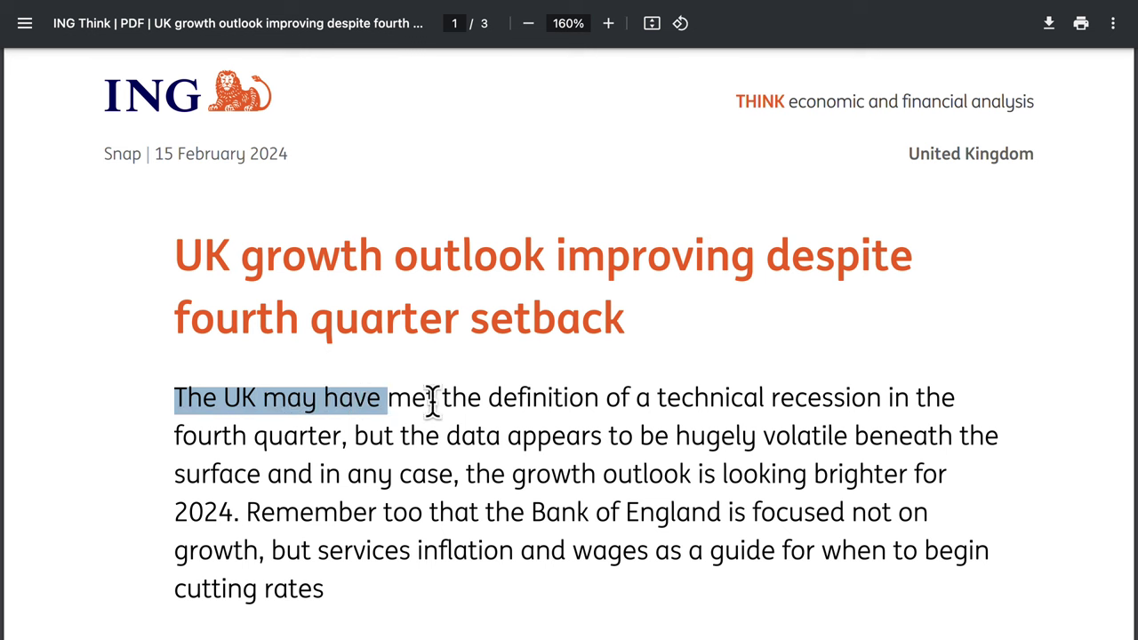
{"action": "left_click_drag", "start_coordinate": [433, 400], "coordinate": [477, 434]}
{"action": "left_click_drag", "start_coordinate": [404, 438], "coordinate": [707, 433]}
{"action": "left_click_drag", "start_coordinate": [987, 438], "coordinate": [258, 487]}
{"action": "left_click_drag", "start_coordinate": [366, 484], "coordinate": [502, 477]}
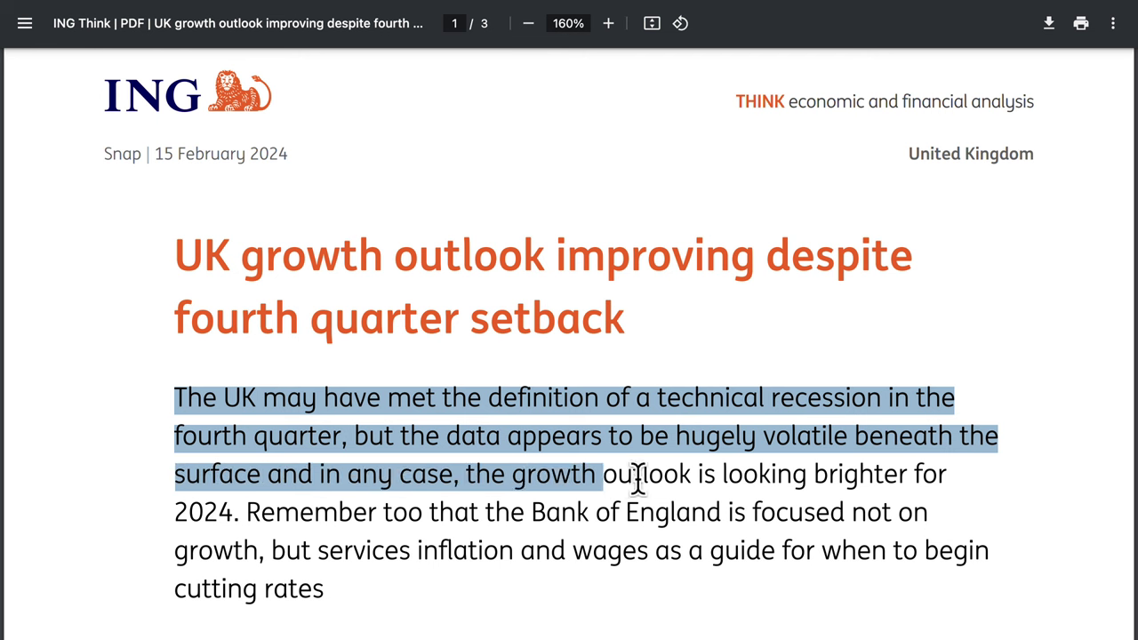
{"action": "left_click_drag", "start_coordinate": [837, 481], "coordinate": [327, 504]}
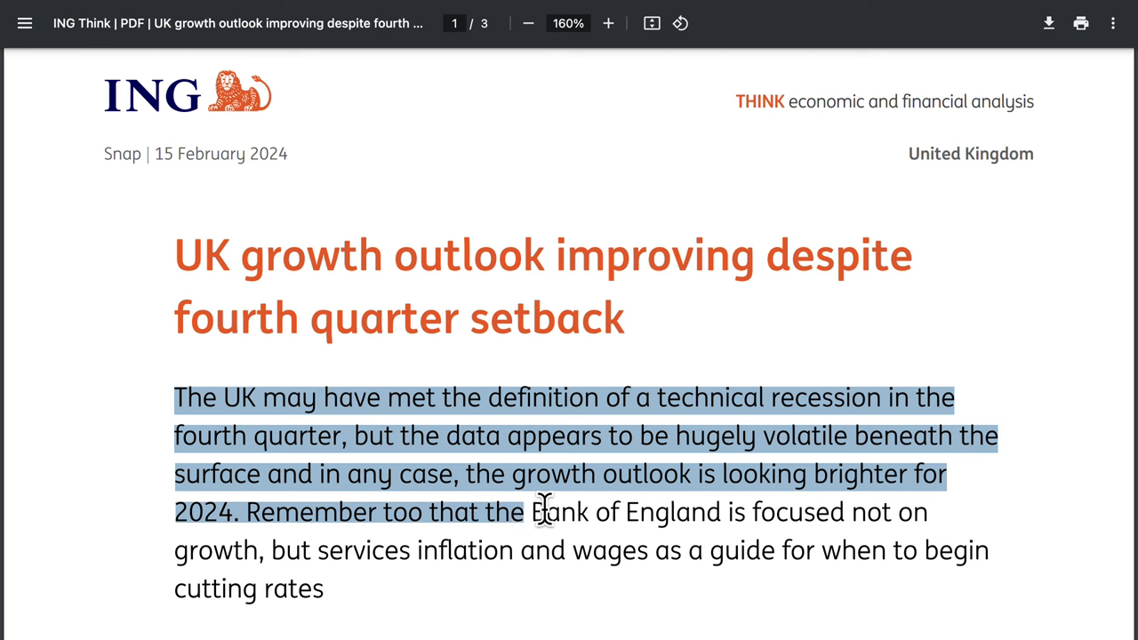
{"action": "left_click_drag", "start_coordinate": [544, 511], "coordinate": [466, 544]}
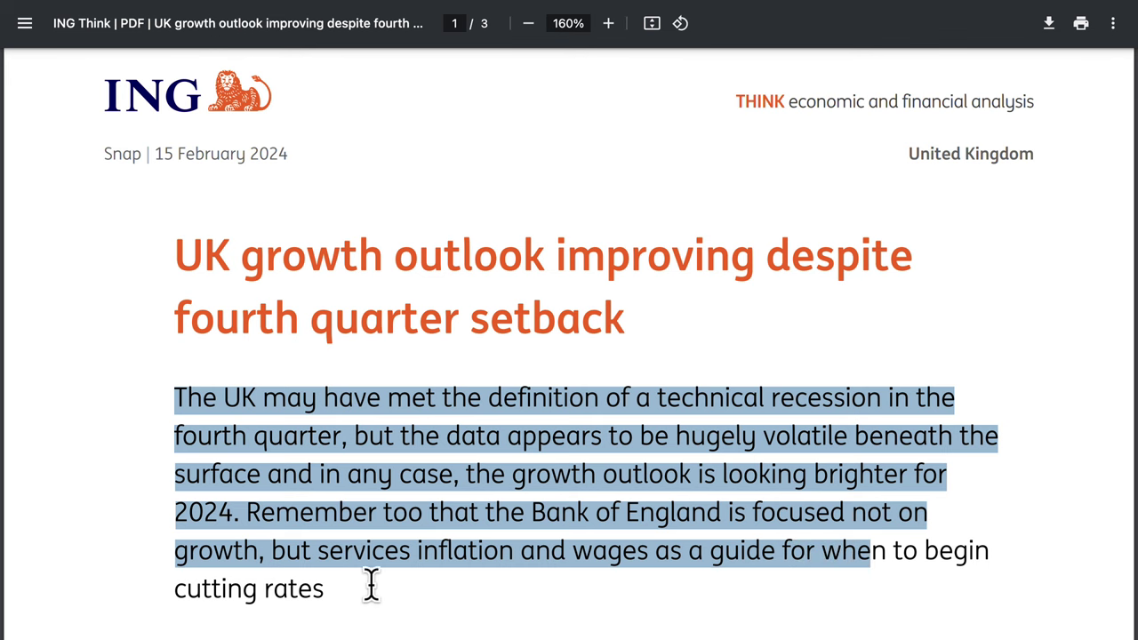
{"action": "left_click_drag", "start_coordinate": [371, 584], "coordinate": [323, 587]}
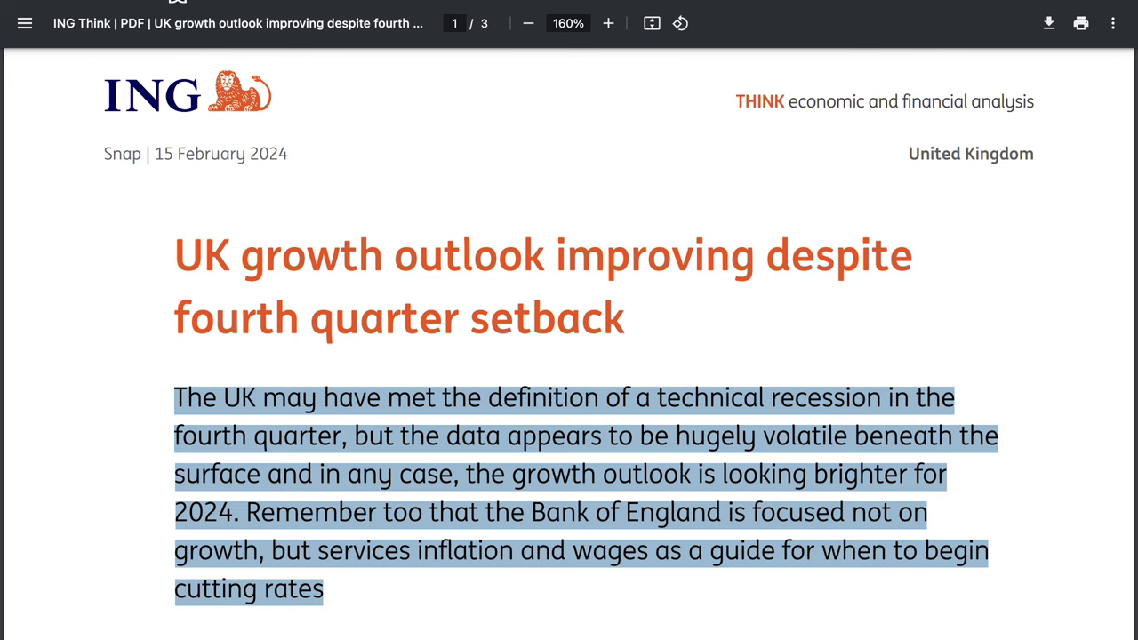
{"action": "left_click", "coordinate": [102, 1]}
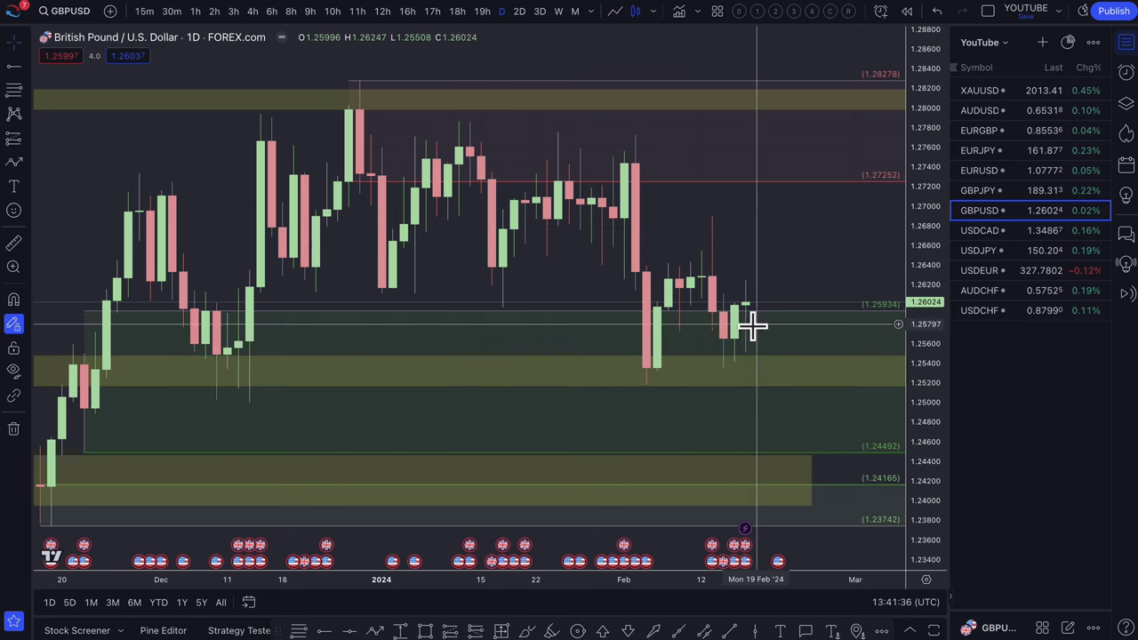
Abandon a projected path toward 1.2442 and move the green level down to 1.25609.
{"action": "scroll", "coordinate": [750, 342], "scroll_direction": "down", "scroll_amount": 2}
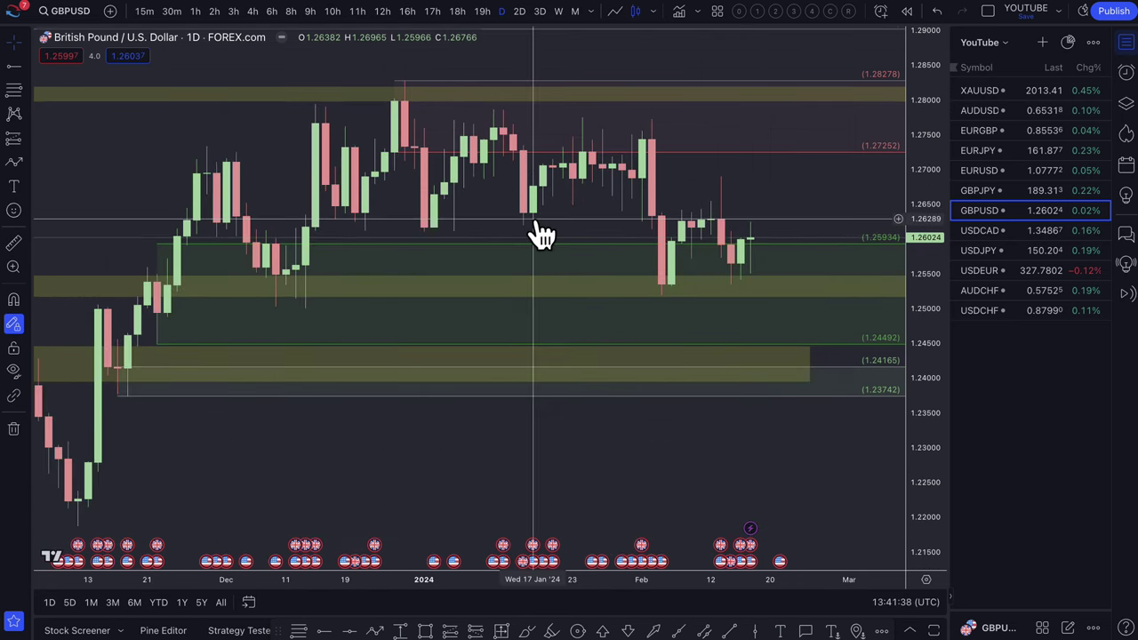
{"action": "left_click", "coordinate": [16, 168]}
{"action": "left_click", "coordinate": [89, 418]}
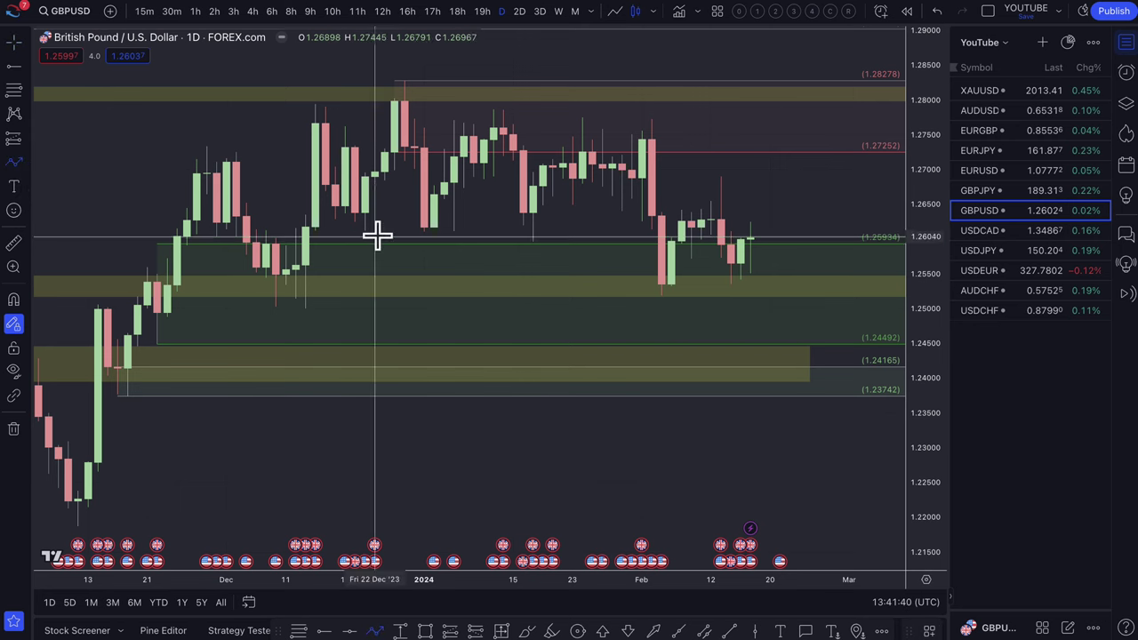
{"action": "left_click", "coordinate": [751, 242]}
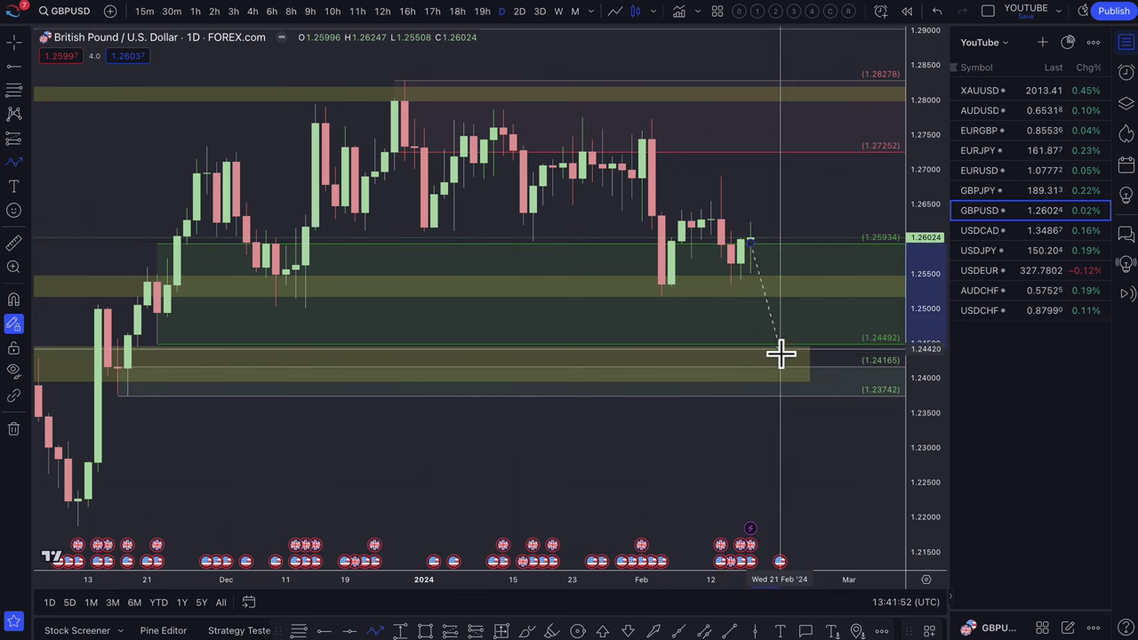
{"action": "left_click", "coordinate": [781, 366]}
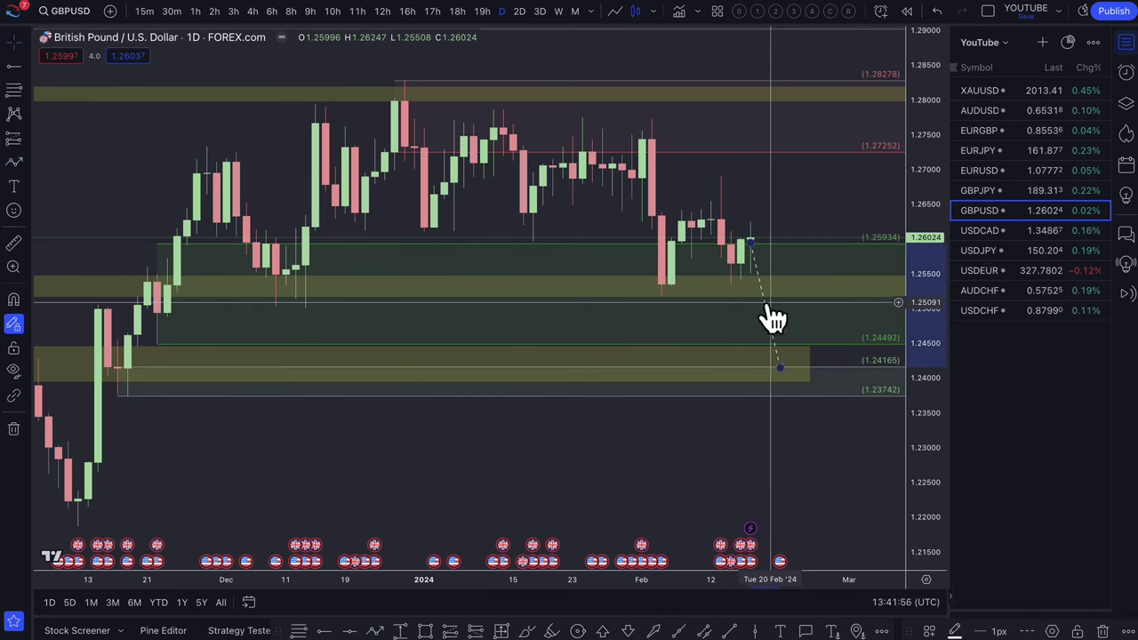
{"action": "key", "text": "Escape"}
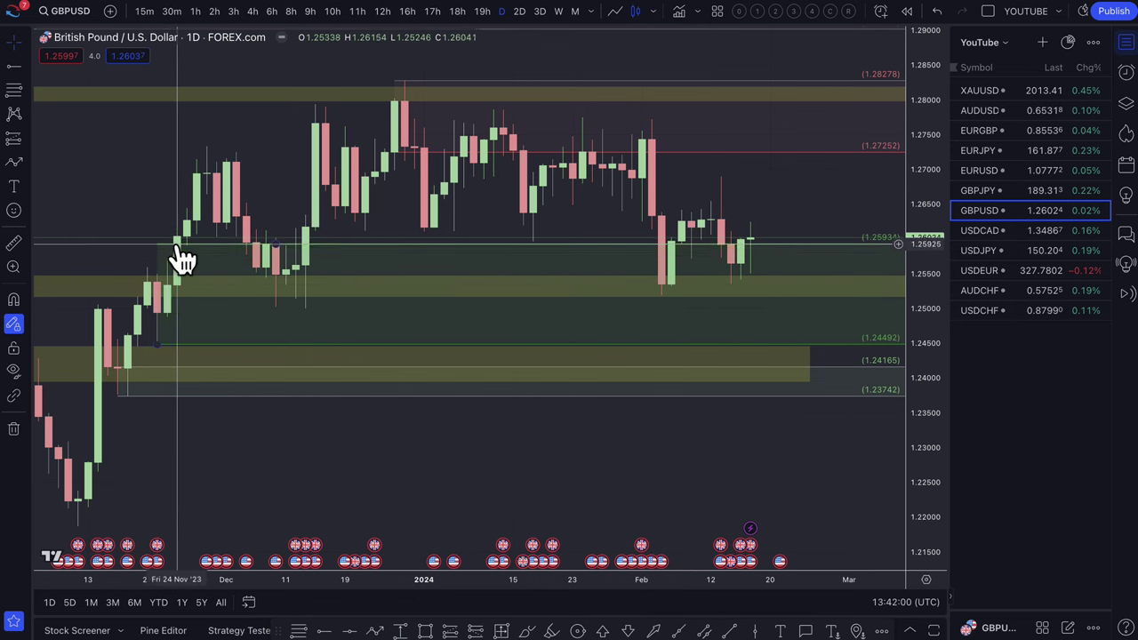
{"action": "left_click_drag", "start_coordinate": [276, 245], "coordinate": [304, 268]}
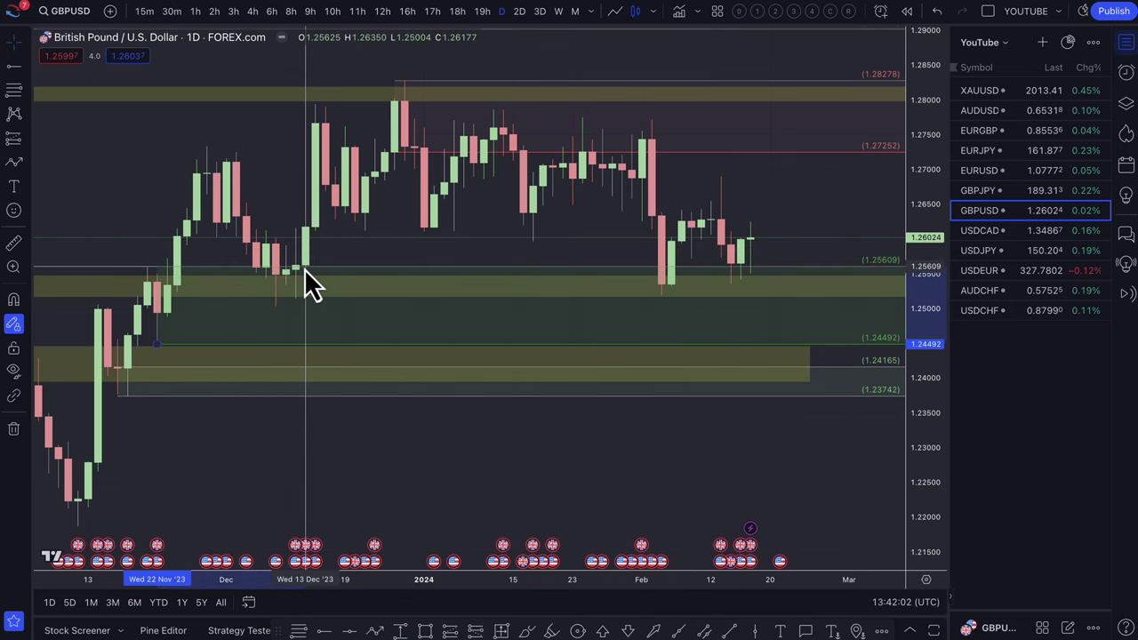
{"action": "left_click", "coordinate": [14, 162]}
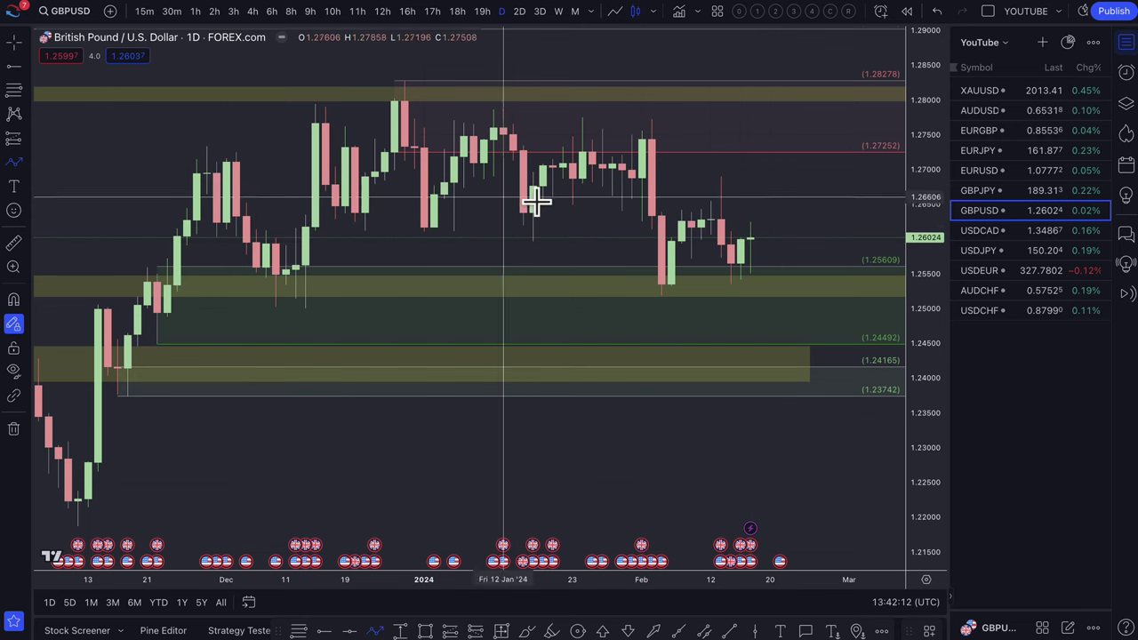
{"action": "left_click", "coordinate": [757, 227]}
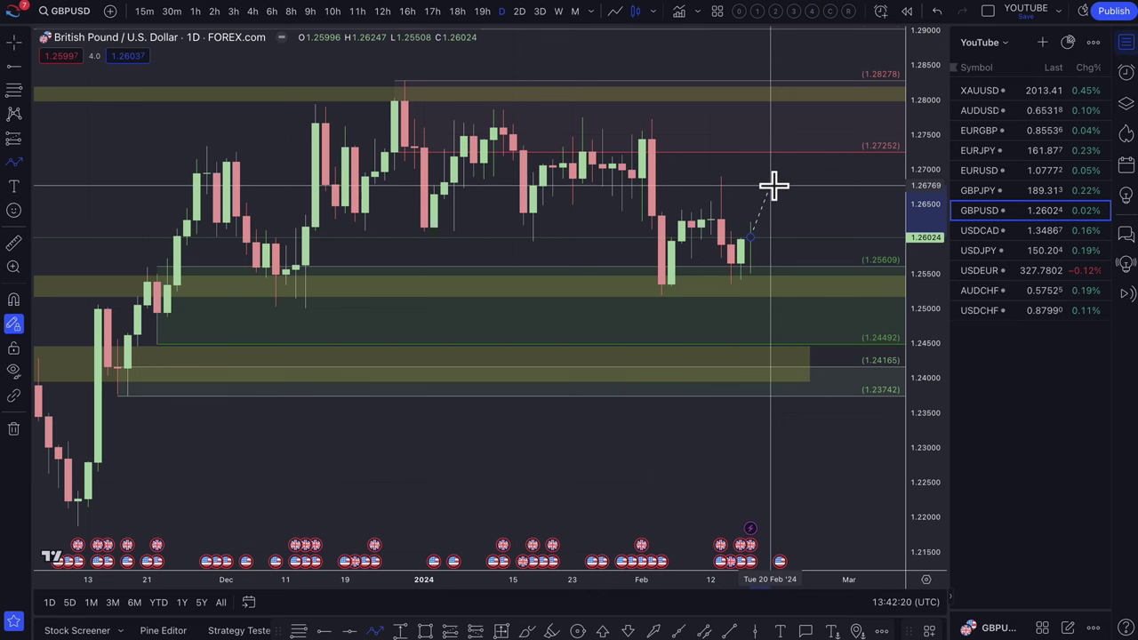
{"action": "key", "text": "Escape"}
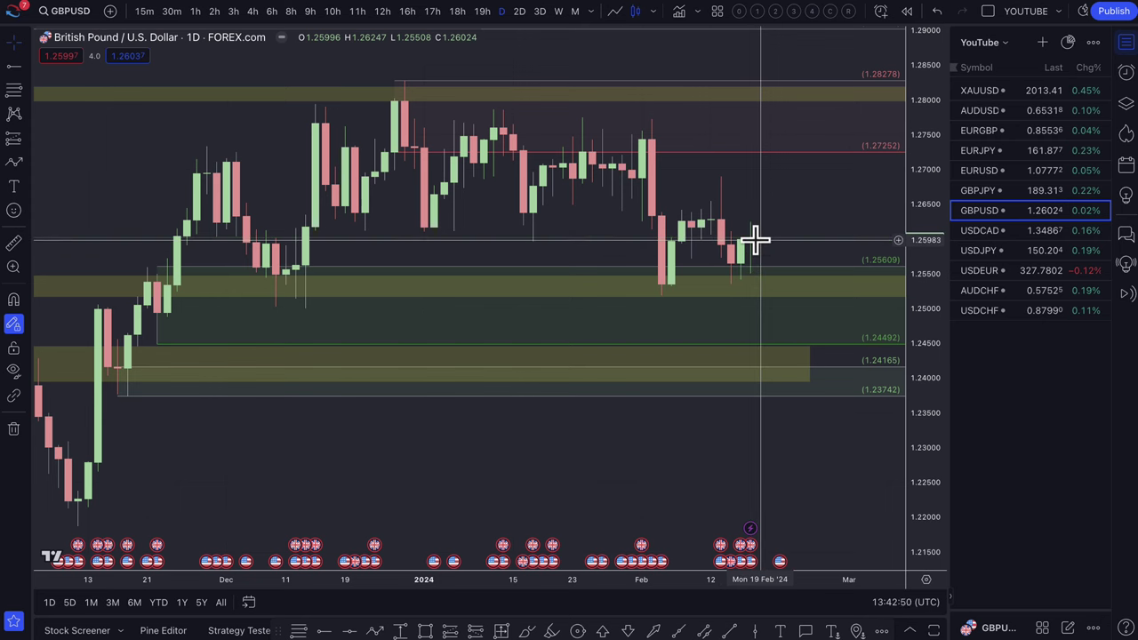
{"action": "left_click", "coordinate": [13, 164]}
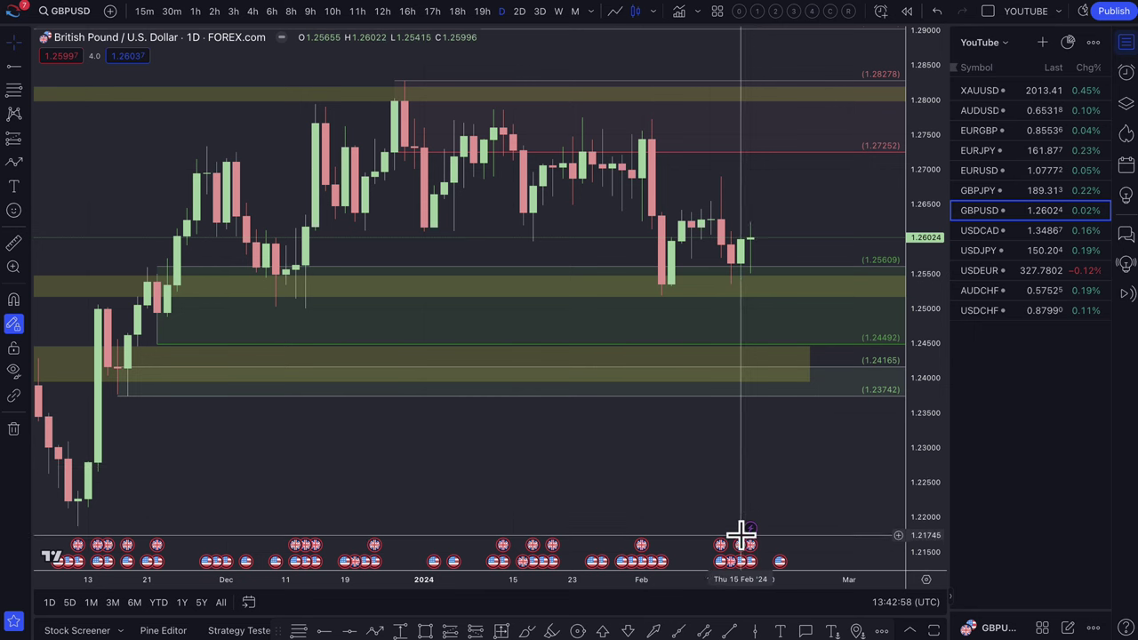
{"action": "mouse_move", "coordinate": [747, 553]}
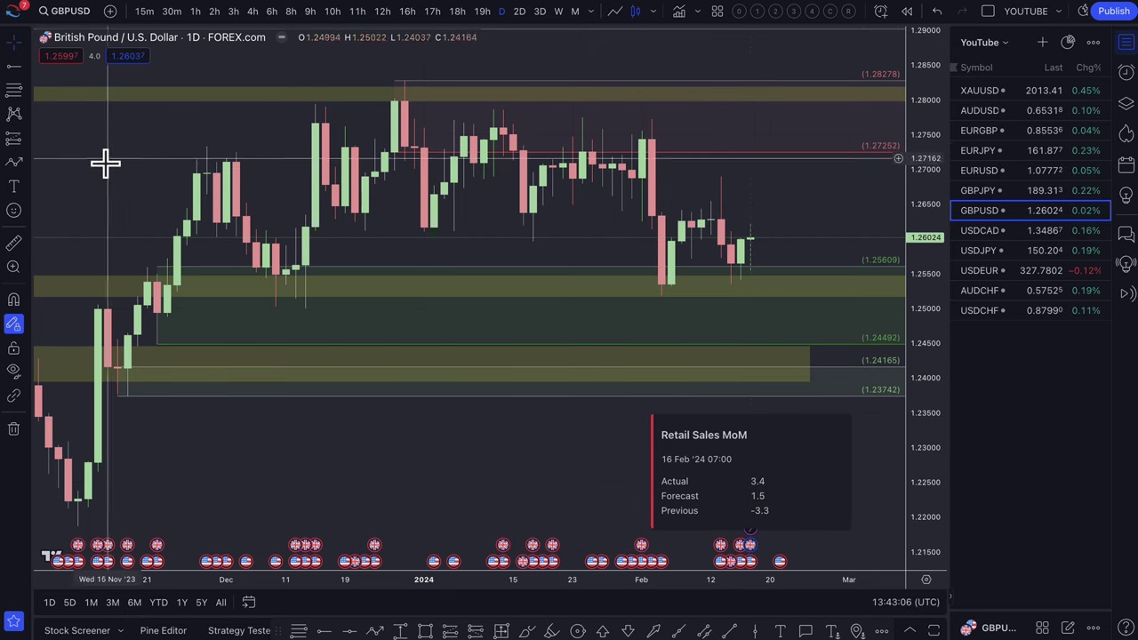
{"action": "scroll", "coordinate": [506, 249], "scroll_direction": "up", "scroll_amount": 4}
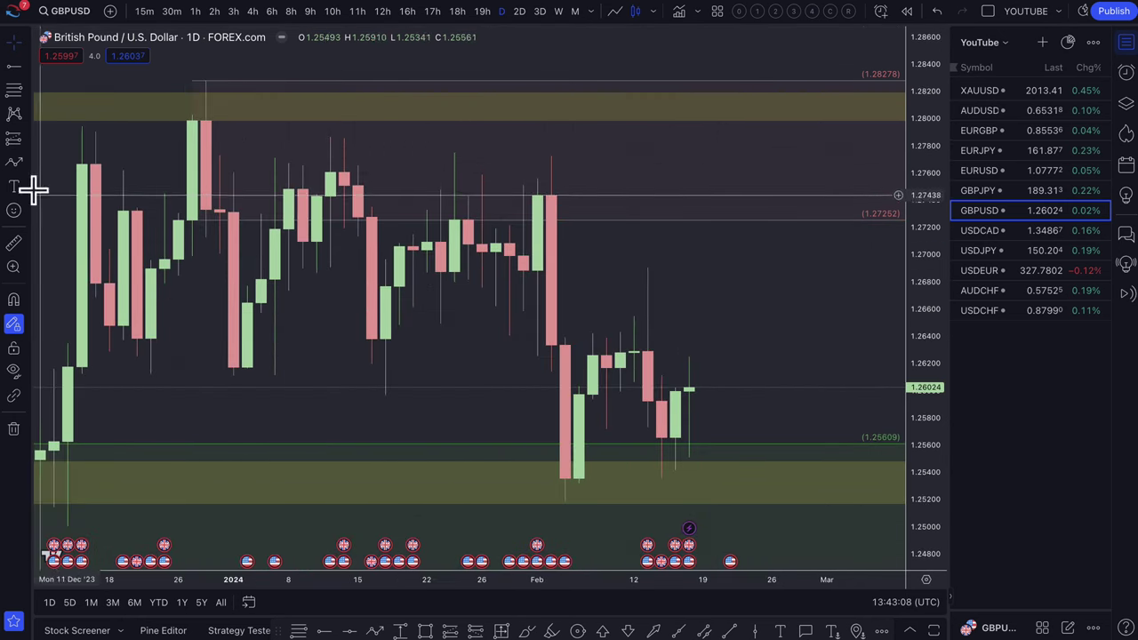
{"action": "left_click", "coordinate": [14, 163]}
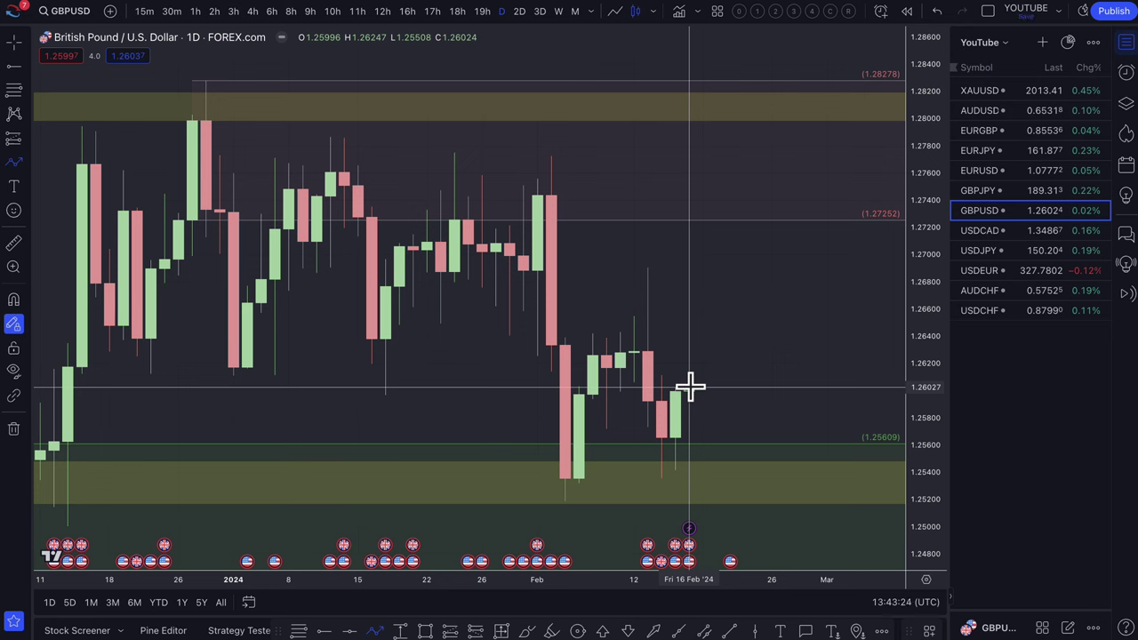
{"action": "left_click", "coordinate": [691, 386]}
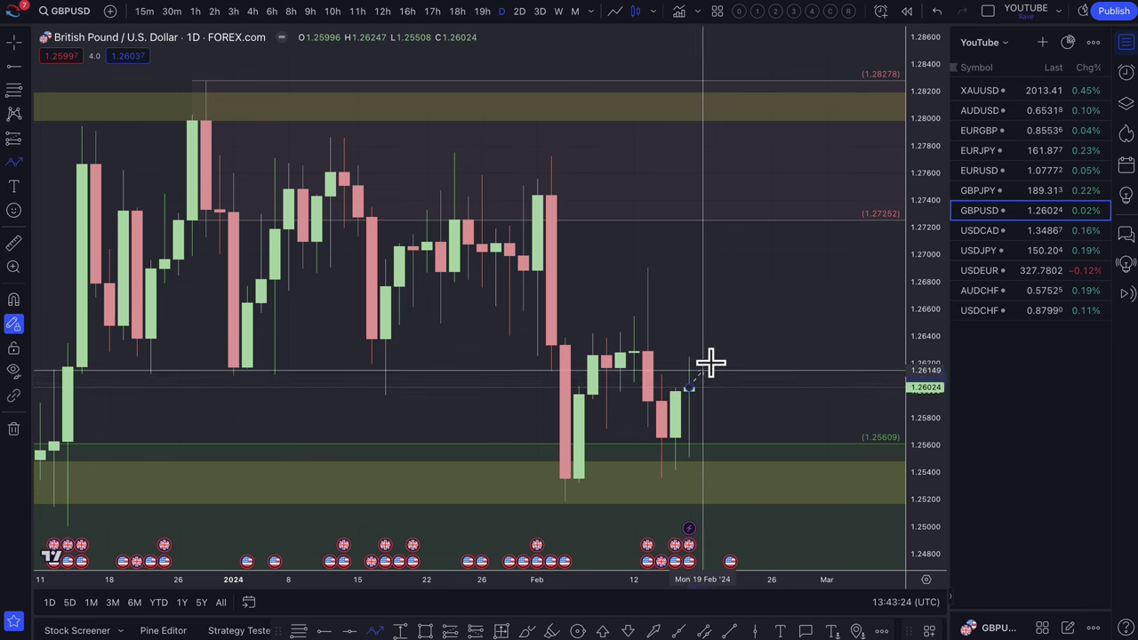
{"action": "left_click", "coordinate": [730, 308]}
{"action": "left_click", "coordinate": [771, 479]}
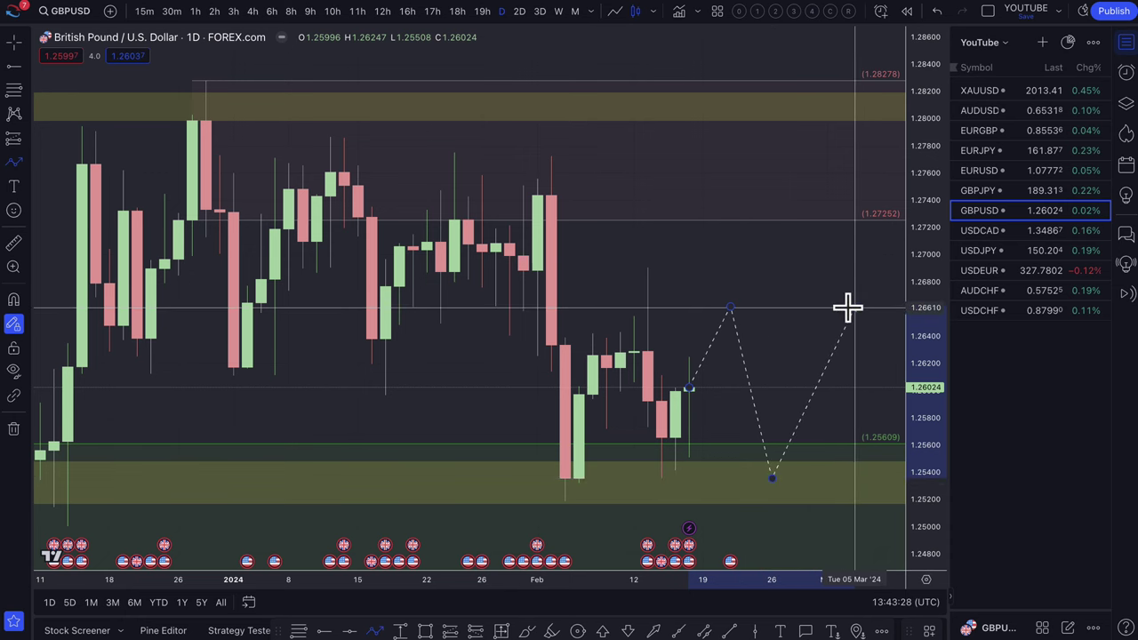
{"action": "left_click", "coordinate": [854, 311]}
{"action": "scroll", "coordinate": [801, 460], "scroll_direction": "down", "scroll_amount": 3}
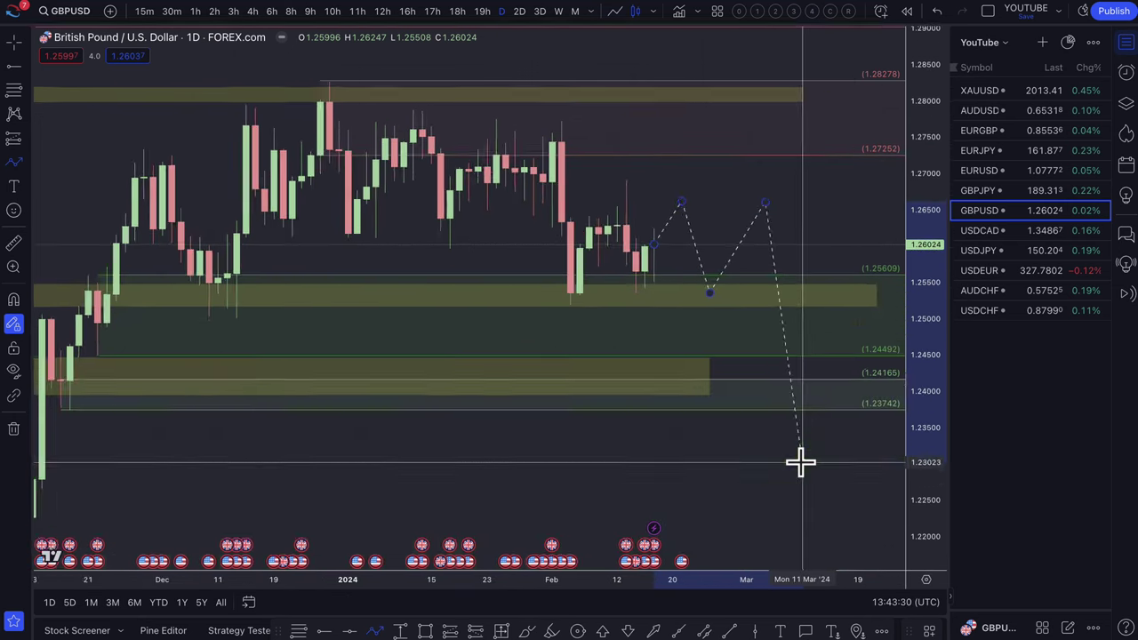
{"action": "left_click", "coordinate": [788, 298]}
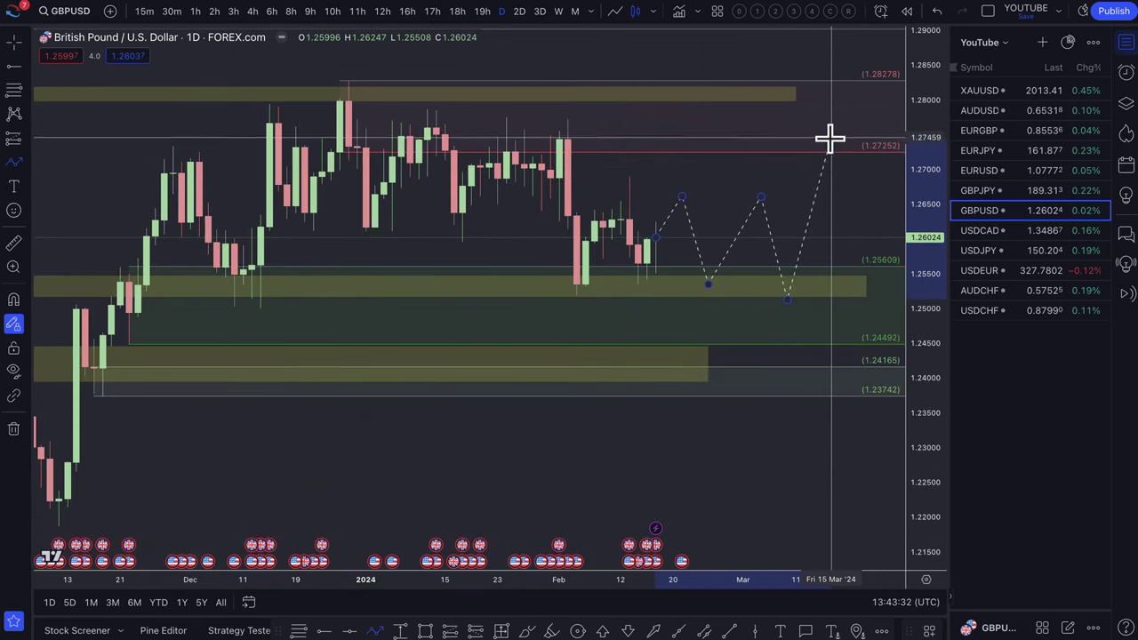
{"action": "key", "text": "Escape"}
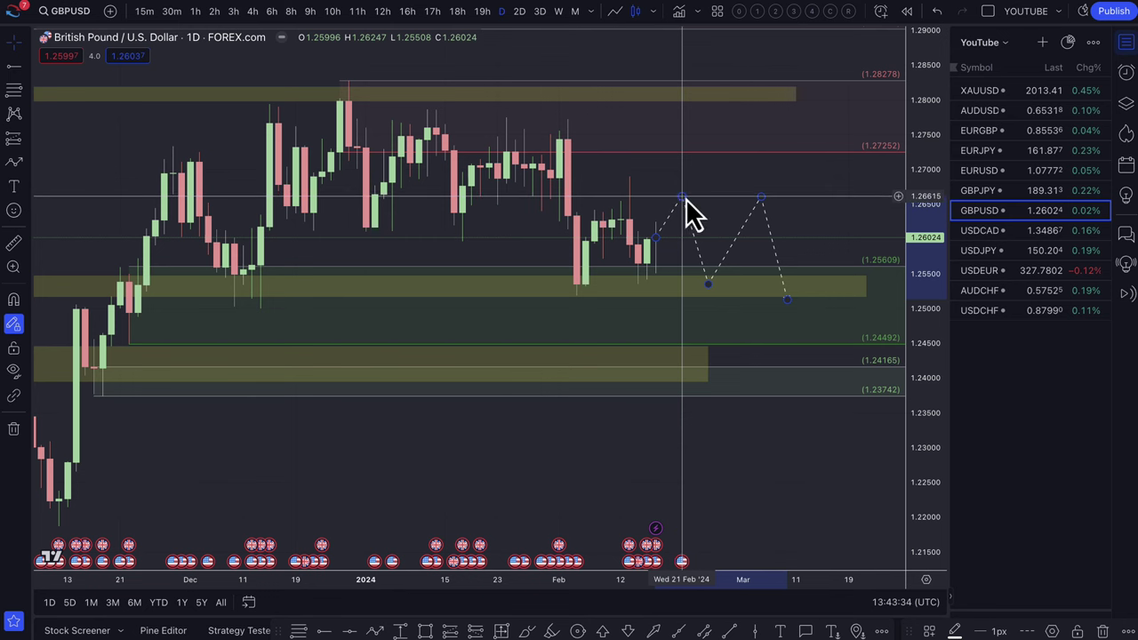
{"action": "key", "text": "Delete"}
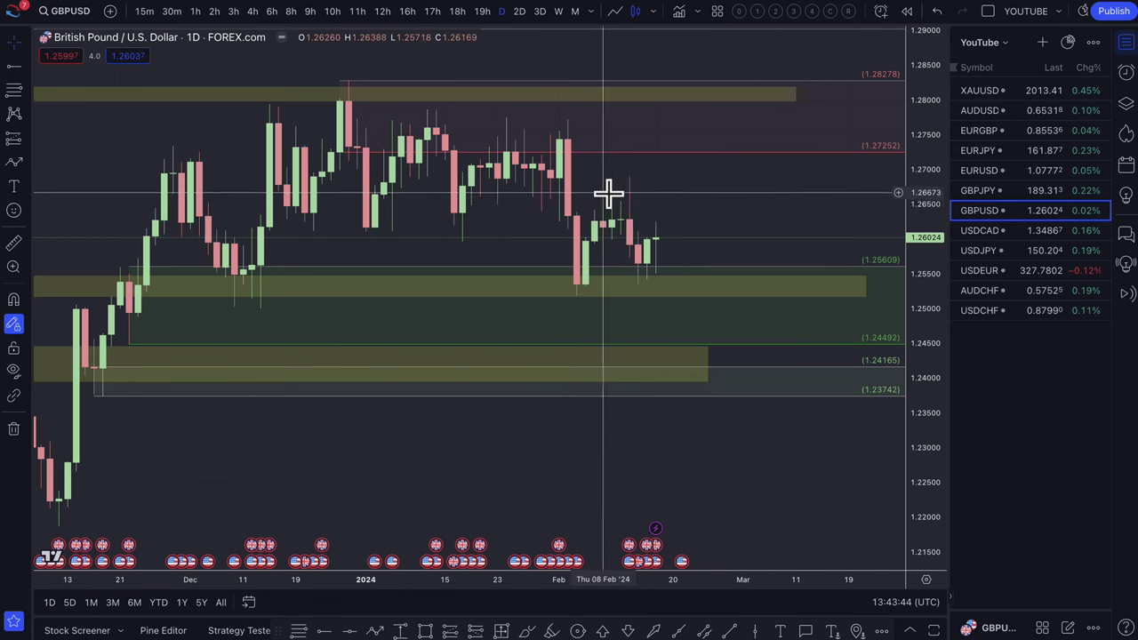
Shade a zone from 1.26269 to 1.26899 and apply the '1. SUPPLY' drawing template.
{"action": "scroll", "coordinate": [632, 196], "scroll_direction": "up", "scroll_amount": 2}
{"action": "left_click", "coordinate": [13, 90]}
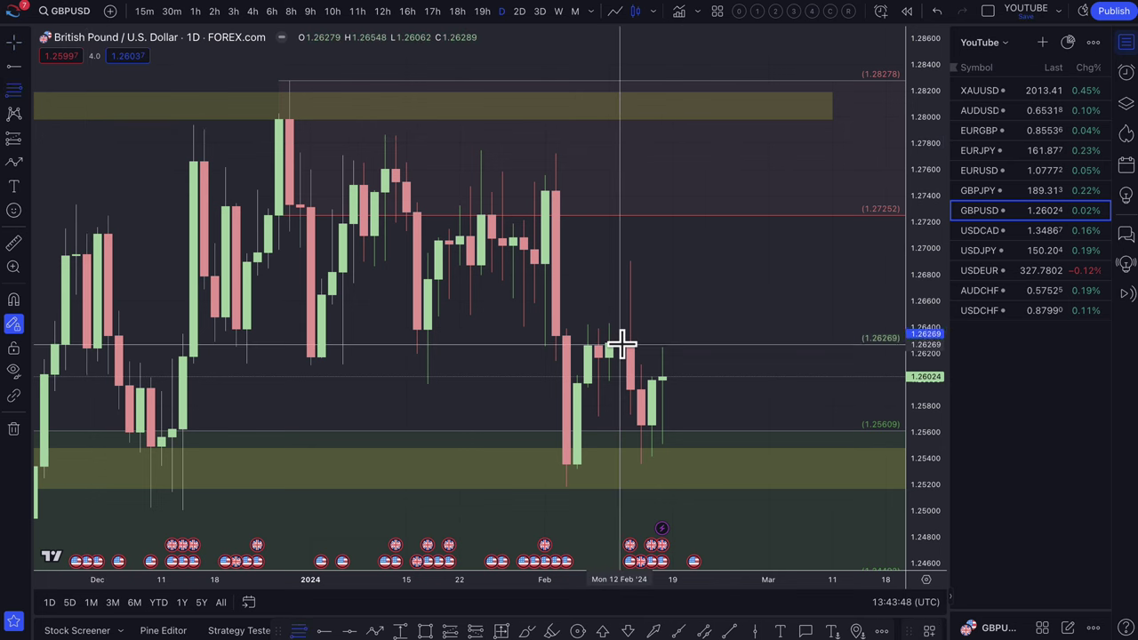
{"action": "left_click_drag", "start_coordinate": [621, 344], "coordinate": [629, 263]}
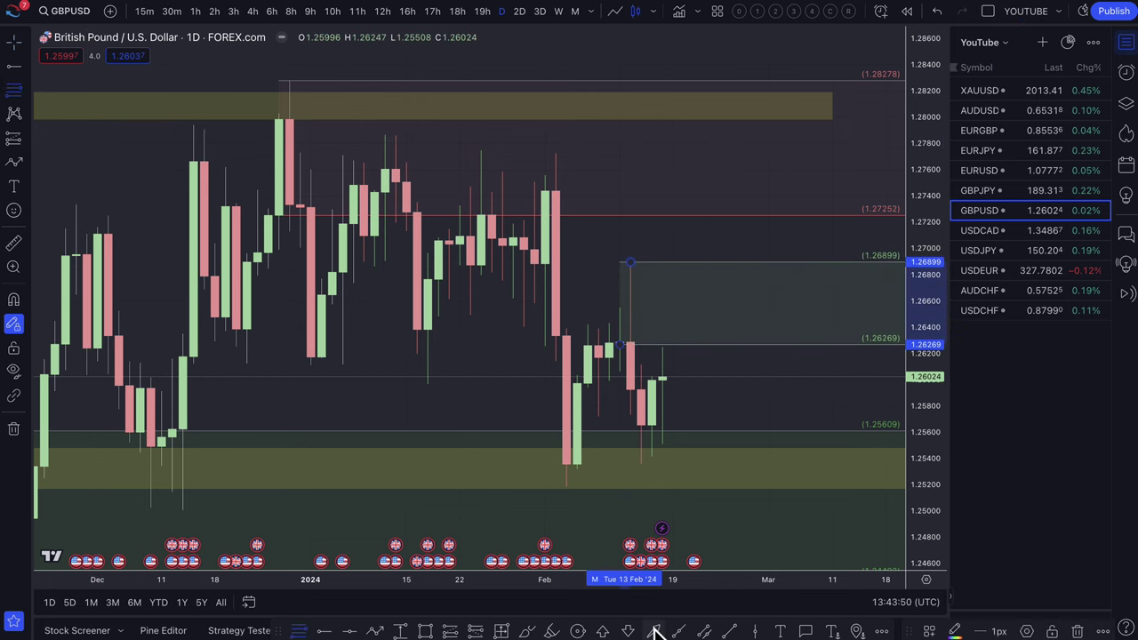
{"action": "left_click", "coordinate": [922, 628]}
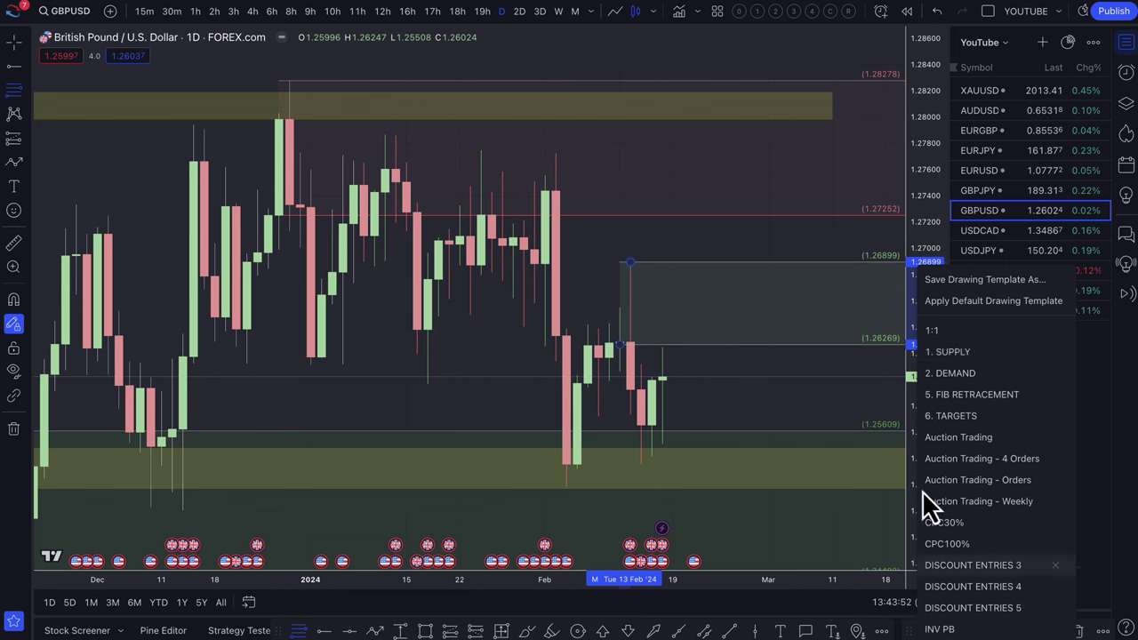
{"action": "left_click", "coordinate": [952, 352]}
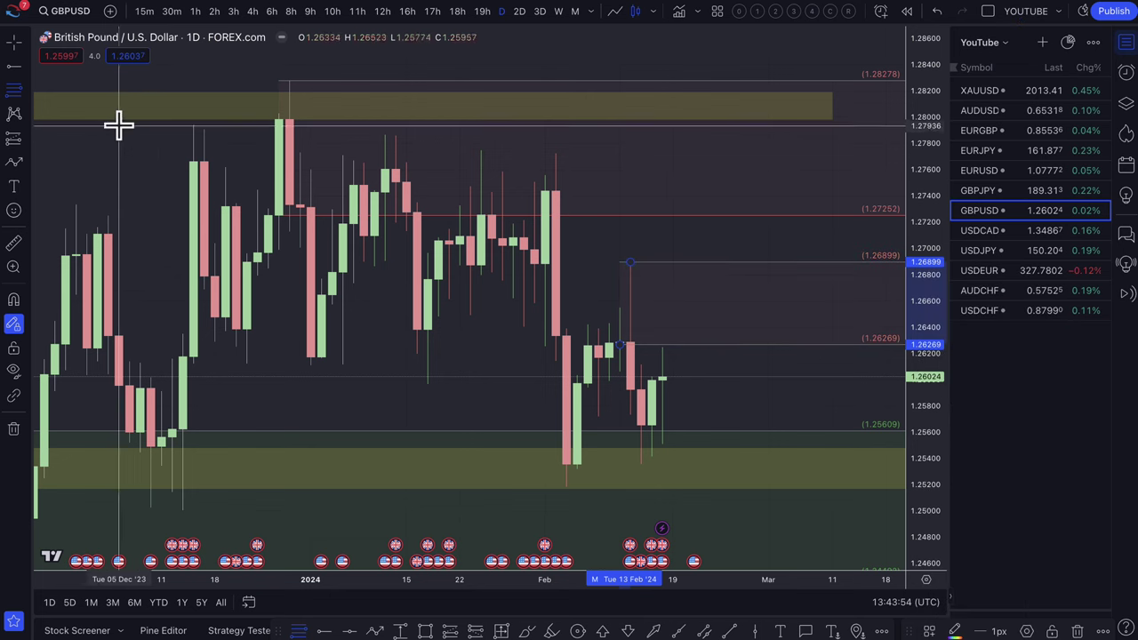
Draw a dashed path from the latest candle rising to about 1.266, then falling.
{"action": "key", "text": "alt+t"}
{"action": "left_click", "coordinate": [663, 378]}
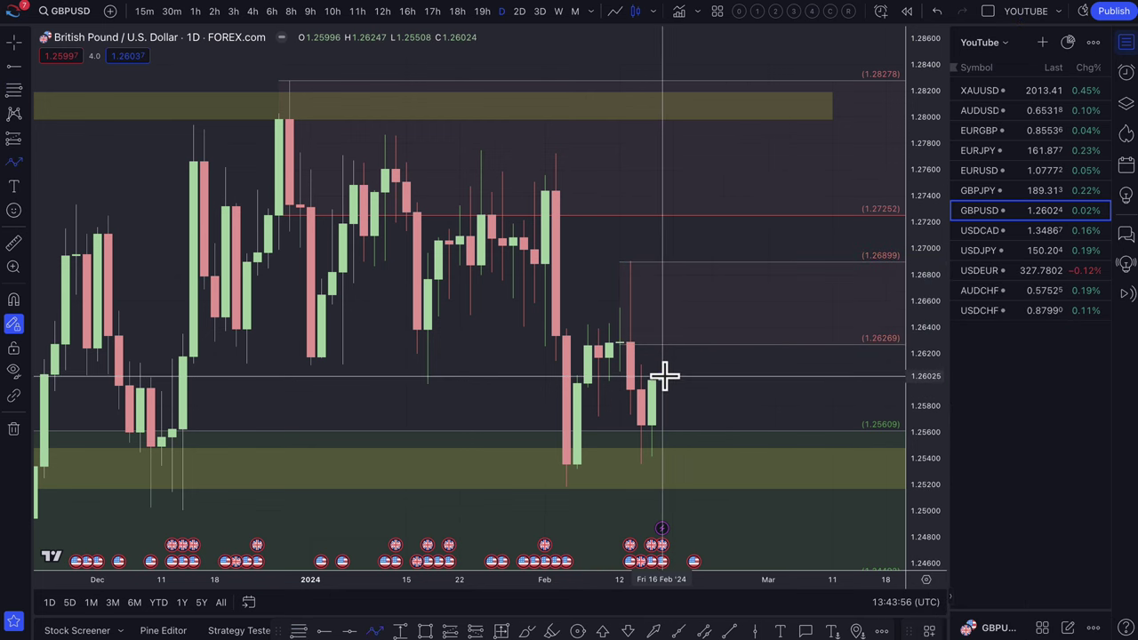
{"action": "left_click", "coordinate": [705, 291]}
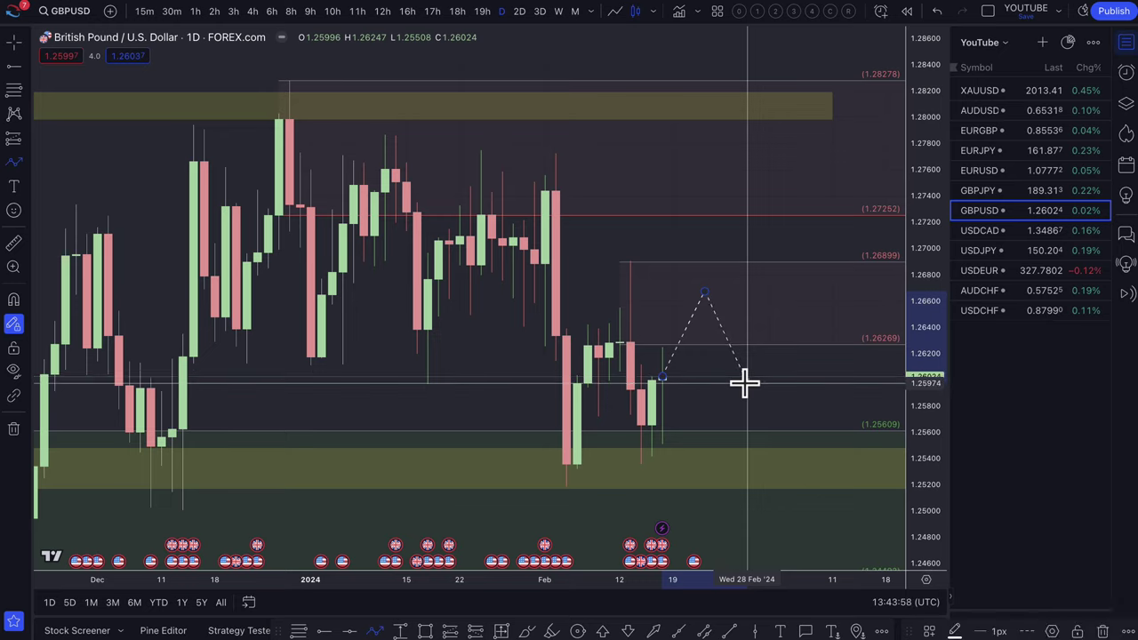
{"action": "double_click", "coordinate": [746, 382]}
{"action": "scroll", "coordinate": [741, 380], "scroll_direction": "down", "scroll_amount": 3}
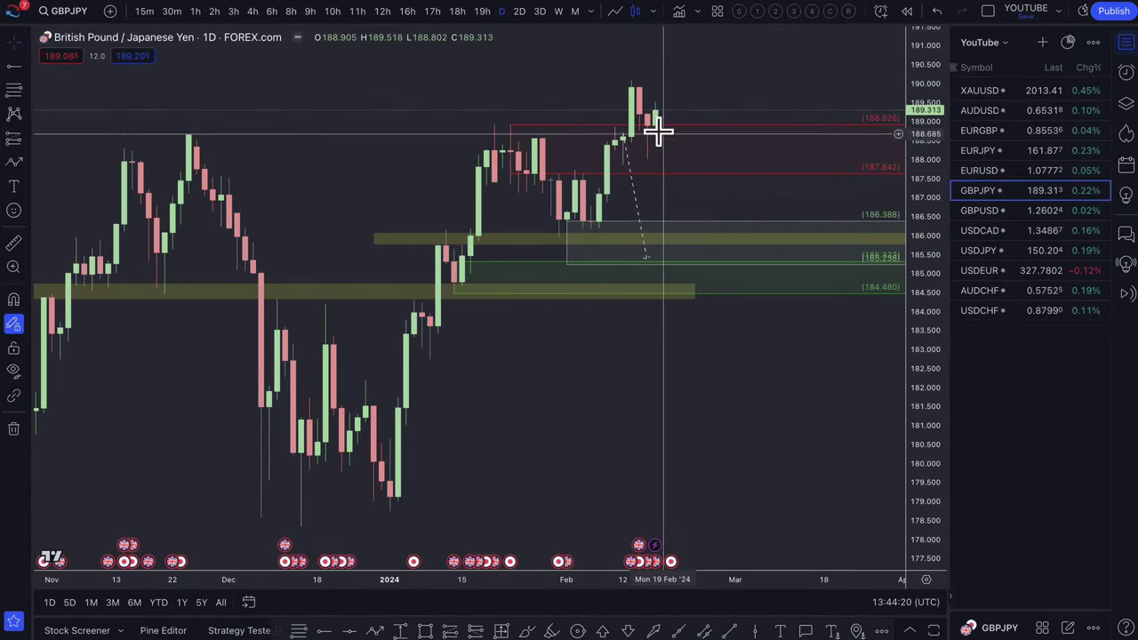
Delete the red supply rectangle on GBPJPY.
{"action": "scroll", "coordinate": [650, 122], "scroll_direction": "up", "scroll_amount": 5}
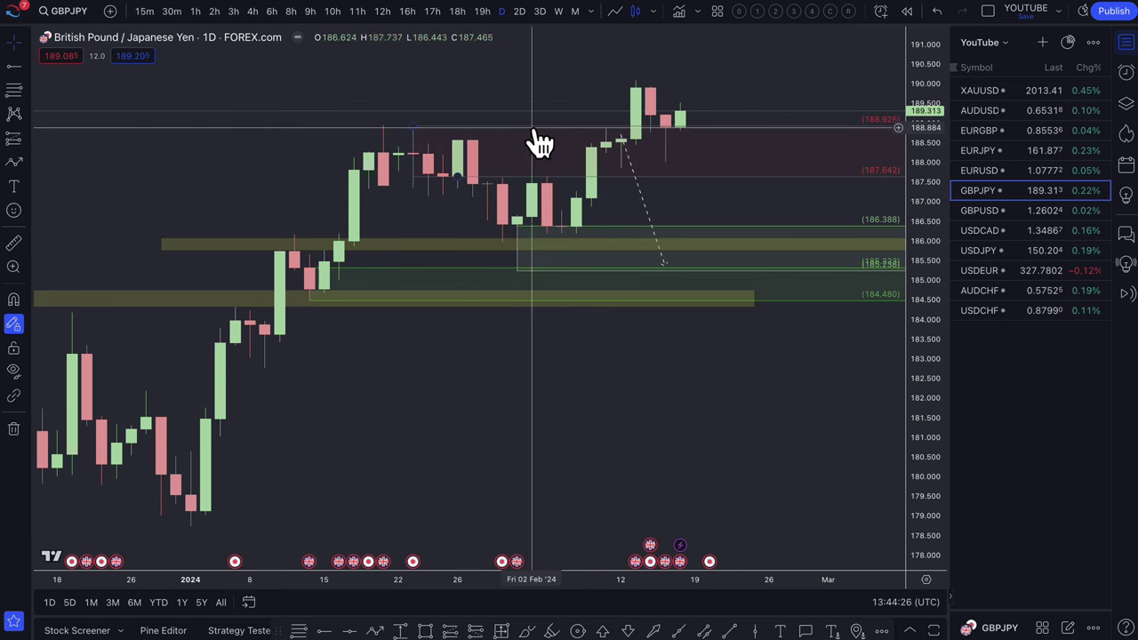
{"action": "left_click", "coordinate": [604, 141]}
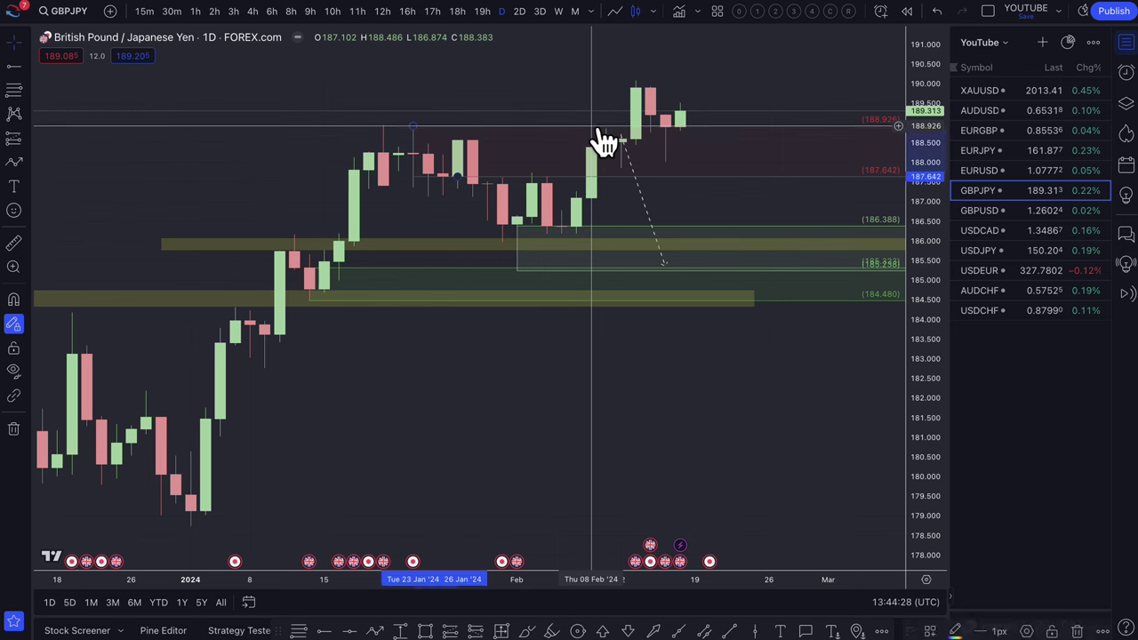
{"action": "key", "text": "Delete"}
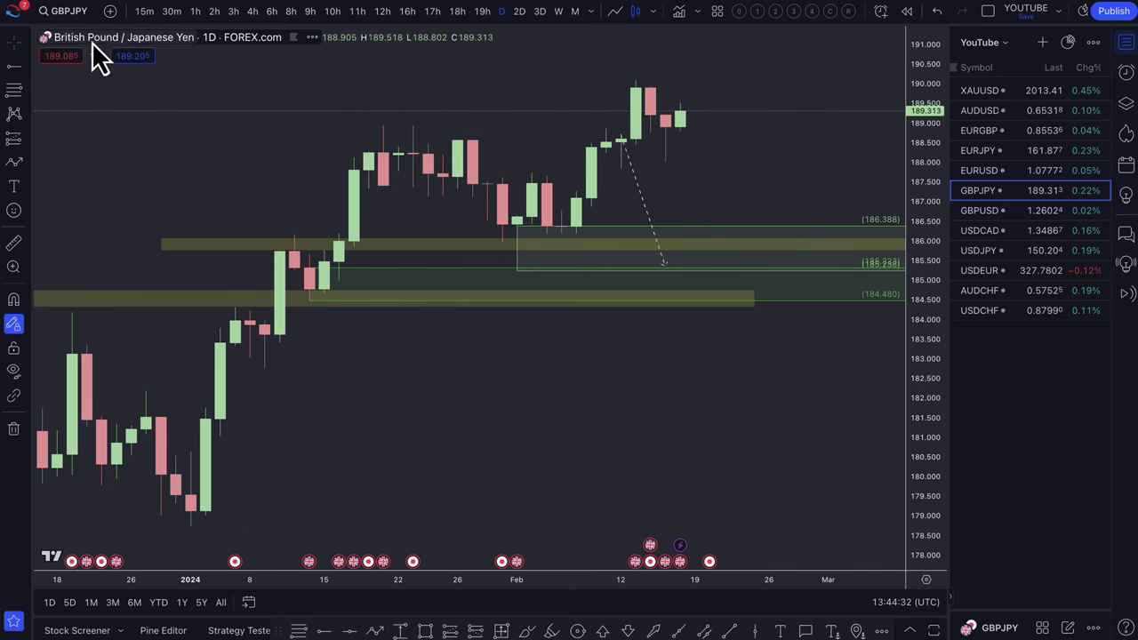
Start a dashed path at the latest bar with its low point in the 186 zone.
{"action": "scroll", "coordinate": [356, 160], "scroll_direction": "down", "scroll_amount": 2}
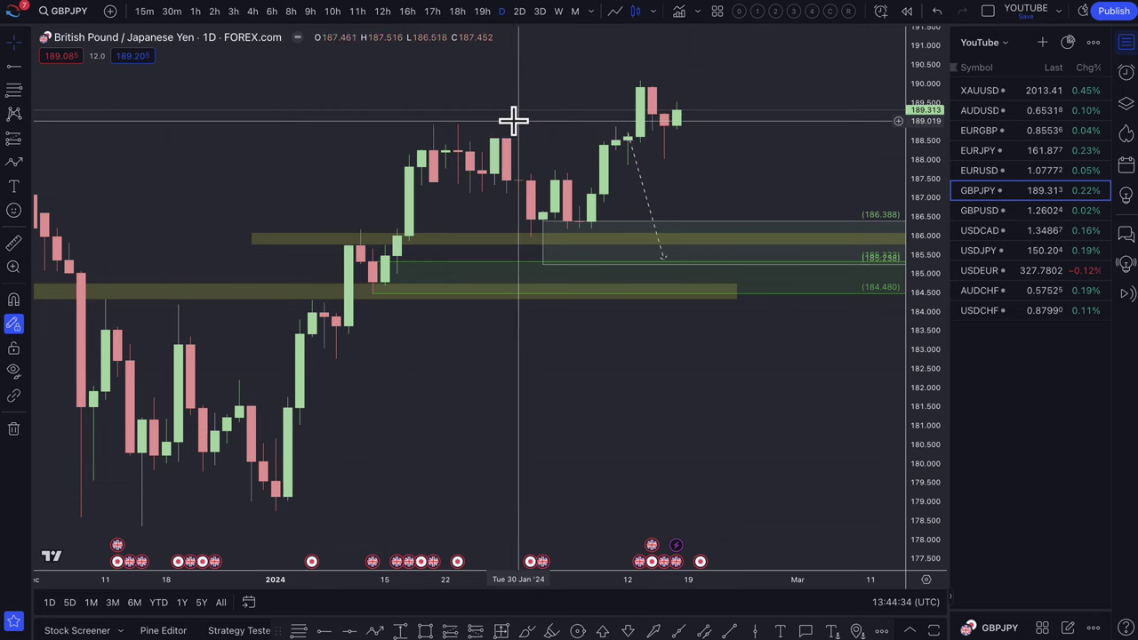
{"action": "scroll", "coordinate": [513, 120], "scroll_direction": "left", "scroll_amount": 5}
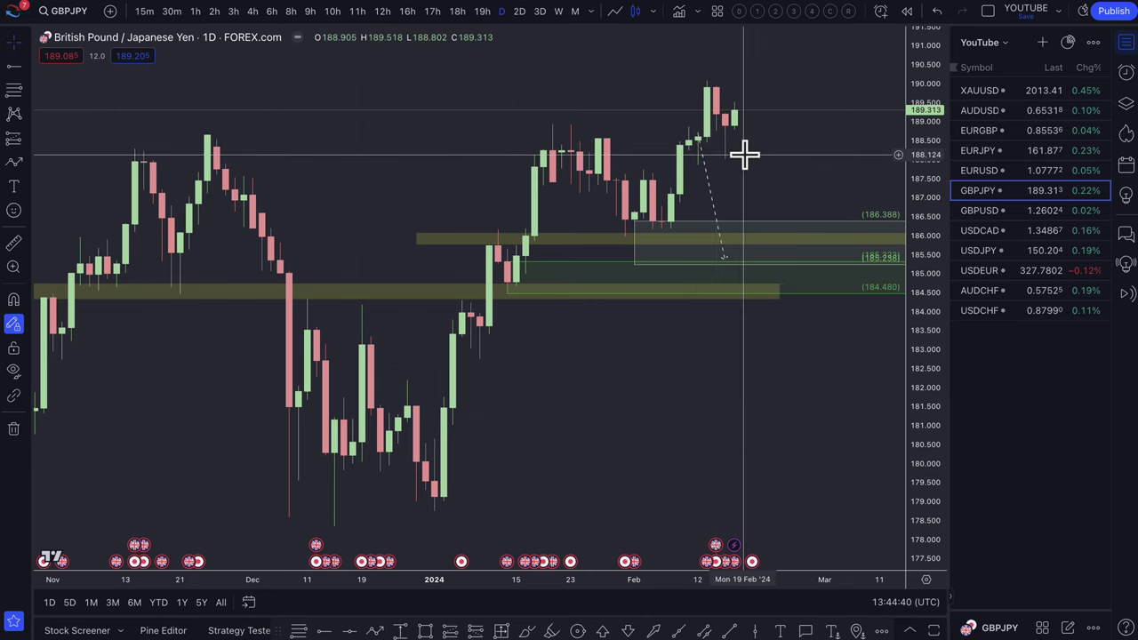
{"action": "scroll", "coordinate": [743, 153], "scroll_direction": "up", "scroll_amount": 2}
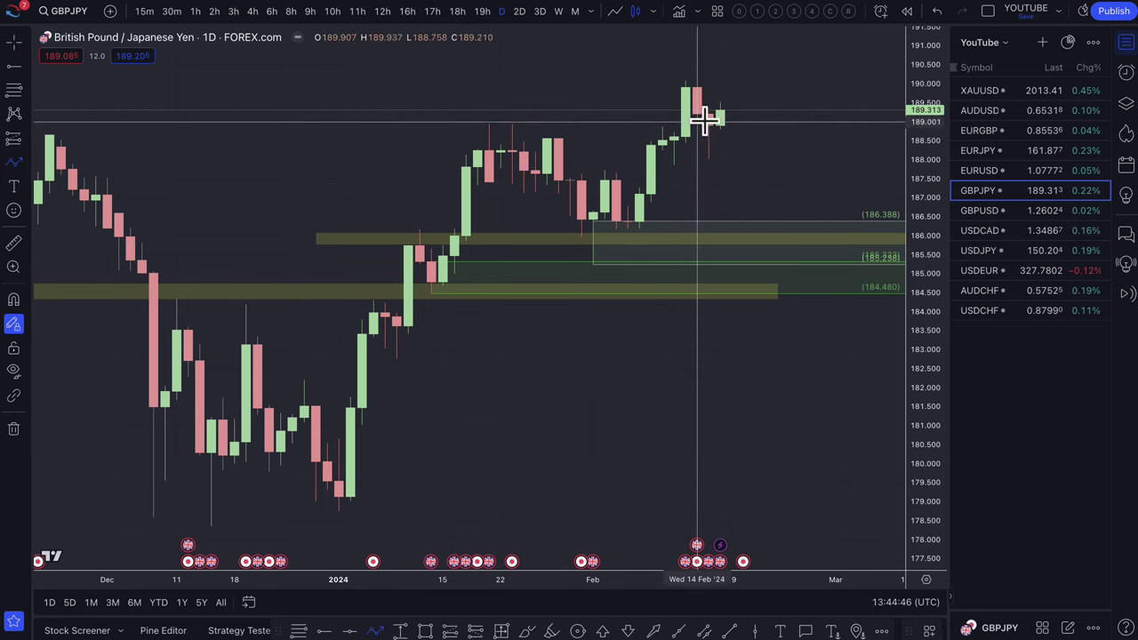
{"action": "left_click", "coordinate": [731, 127]}
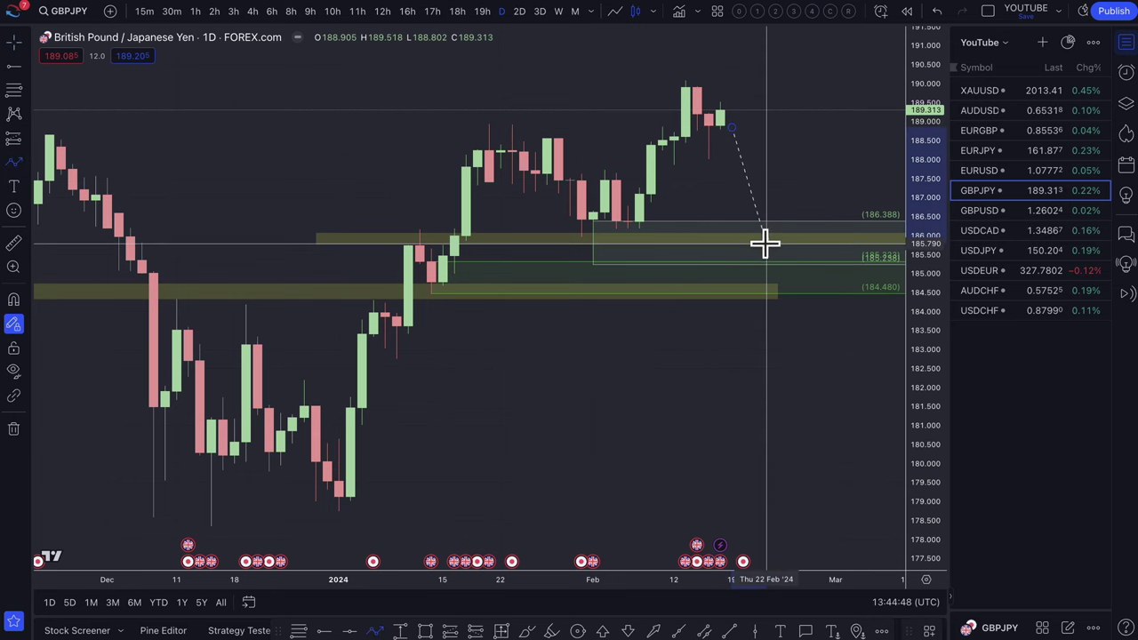
{"action": "left_click", "coordinate": [762, 240]}
{"action": "scroll", "coordinate": [844, 116], "scroll_direction": "down", "scroll_amount": 2}
{"action": "scroll", "coordinate": [845, 116], "scroll_direction": "down", "scroll_amount": 6}
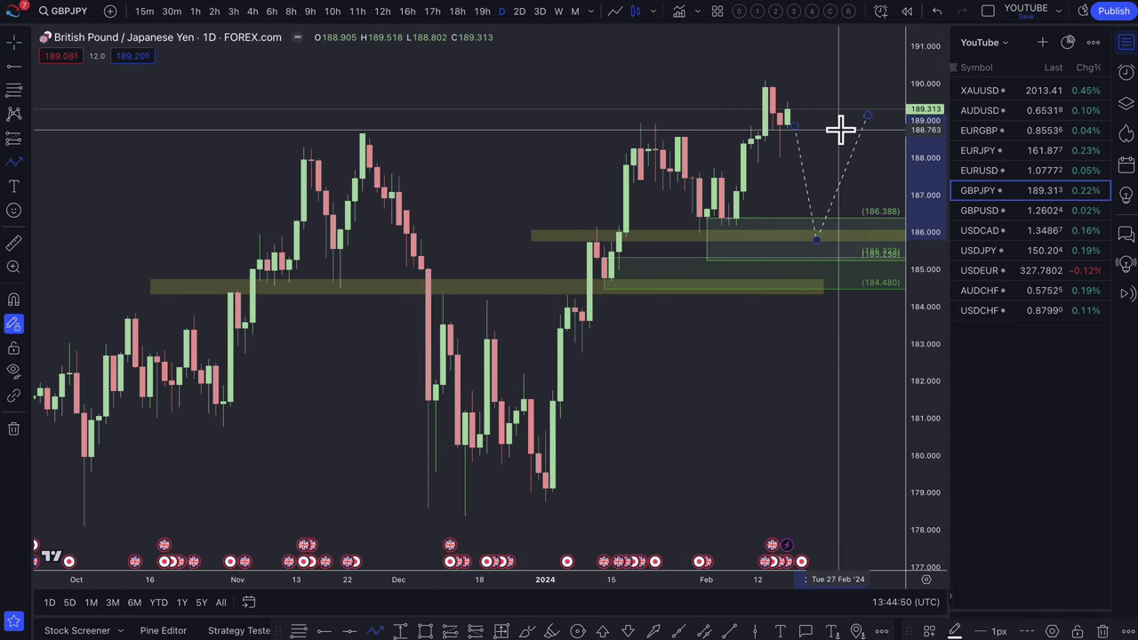
Raise the projection's low point to about 187 and pull its end point earlier in time.
{"action": "scroll", "coordinate": [737, 183], "scroll_direction": "down", "scroll_amount": 8}
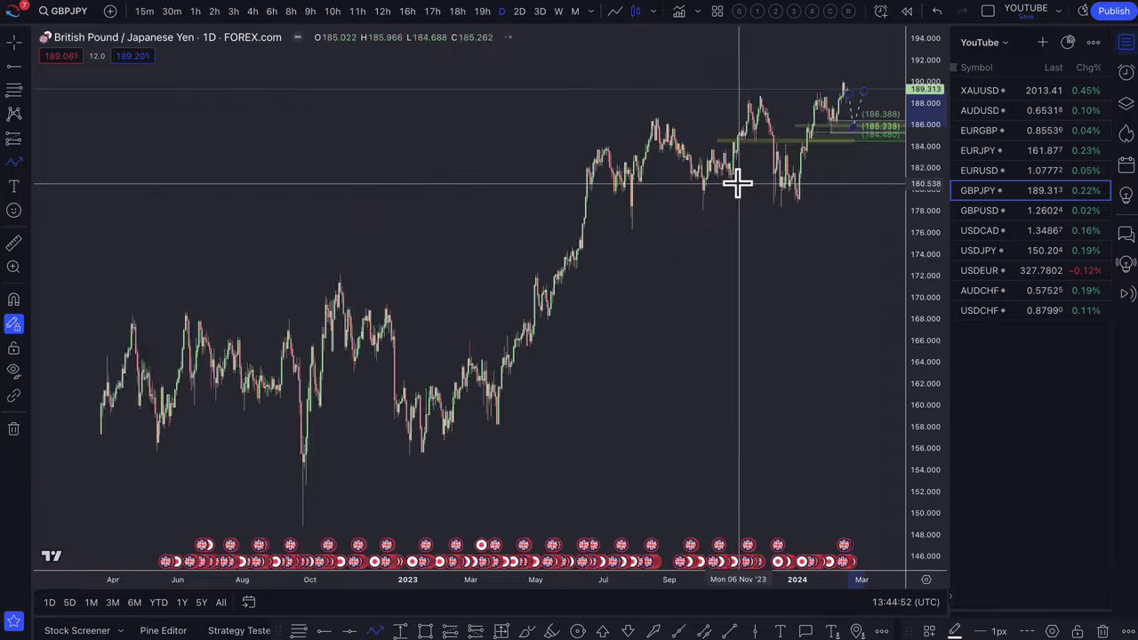
{"action": "scroll", "coordinate": [738, 183], "scroll_direction": "down", "scroll_amount": 3}
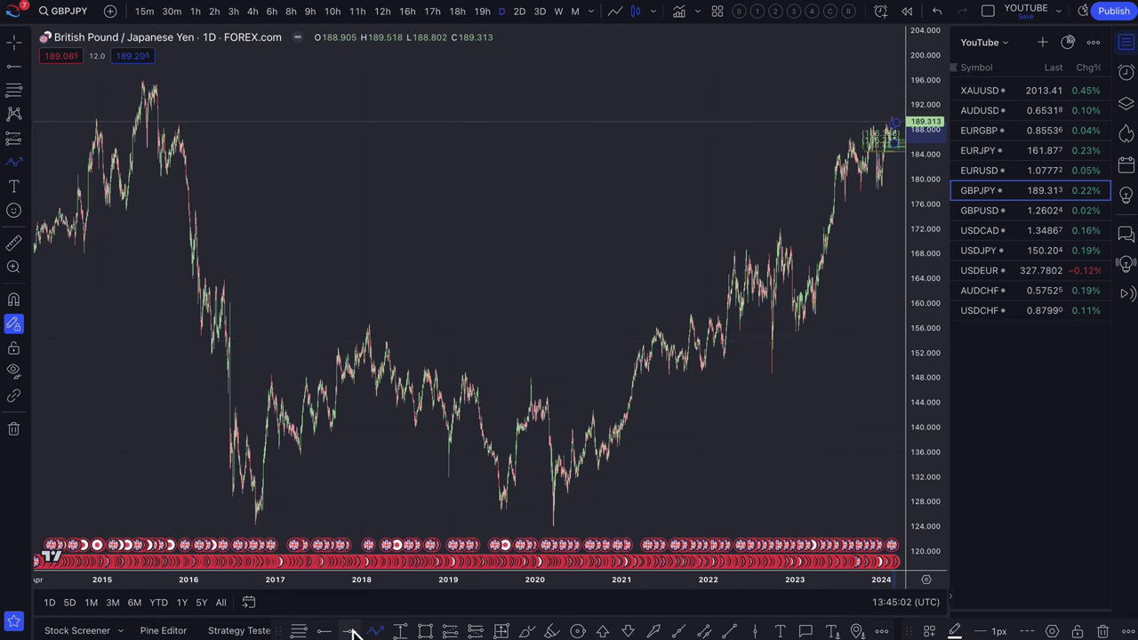
{"action": "left_click", "coordinate": [426, 631]}
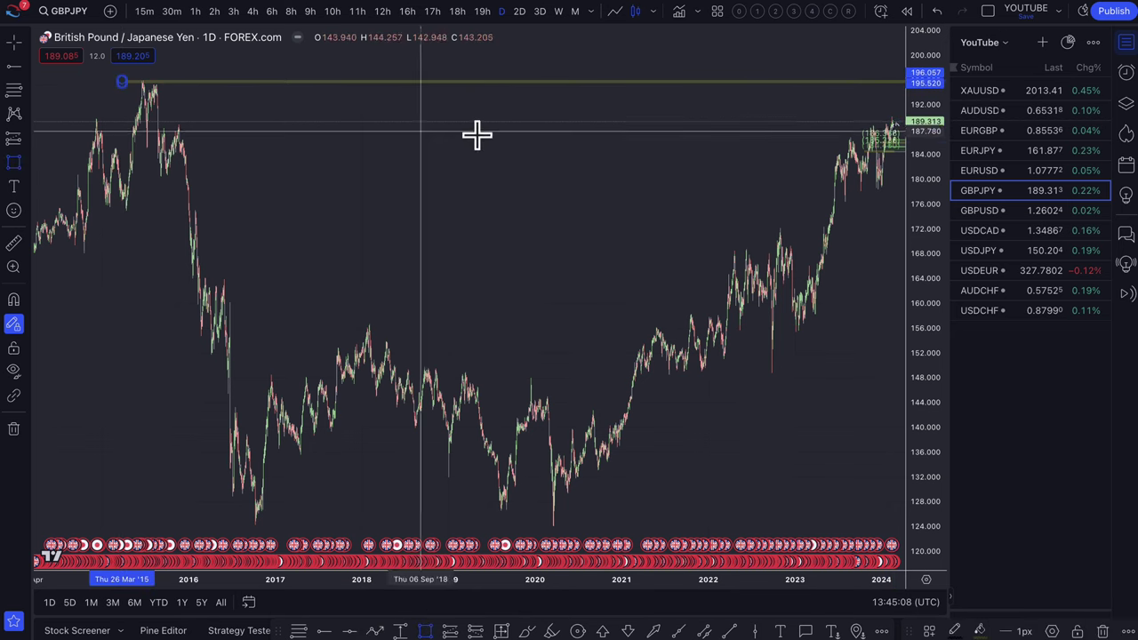
{"action": "scroll", "coordinate": [476, 134], "scroll_direction": "up", "scroll_amount": 10}
{"action": "scroll", "coordinate": [477, 134], "scroll_direction": "up", "scroll_amount": 3}
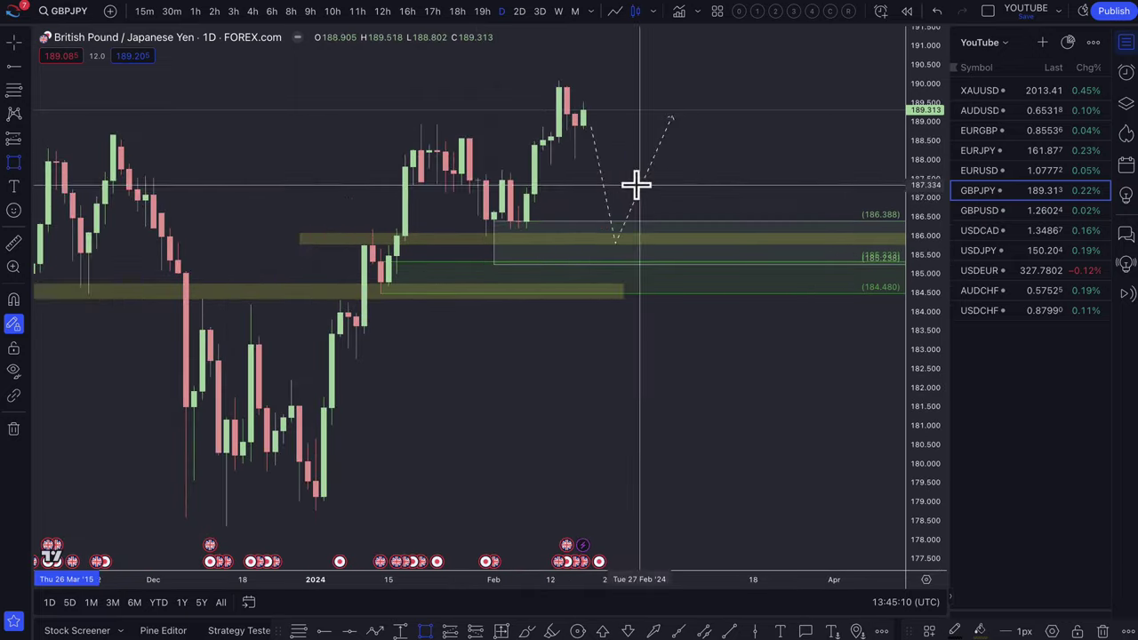
{"action": "left_click_drag", "start_coordinate": [617, 242], "coordinate": [616, 211]}
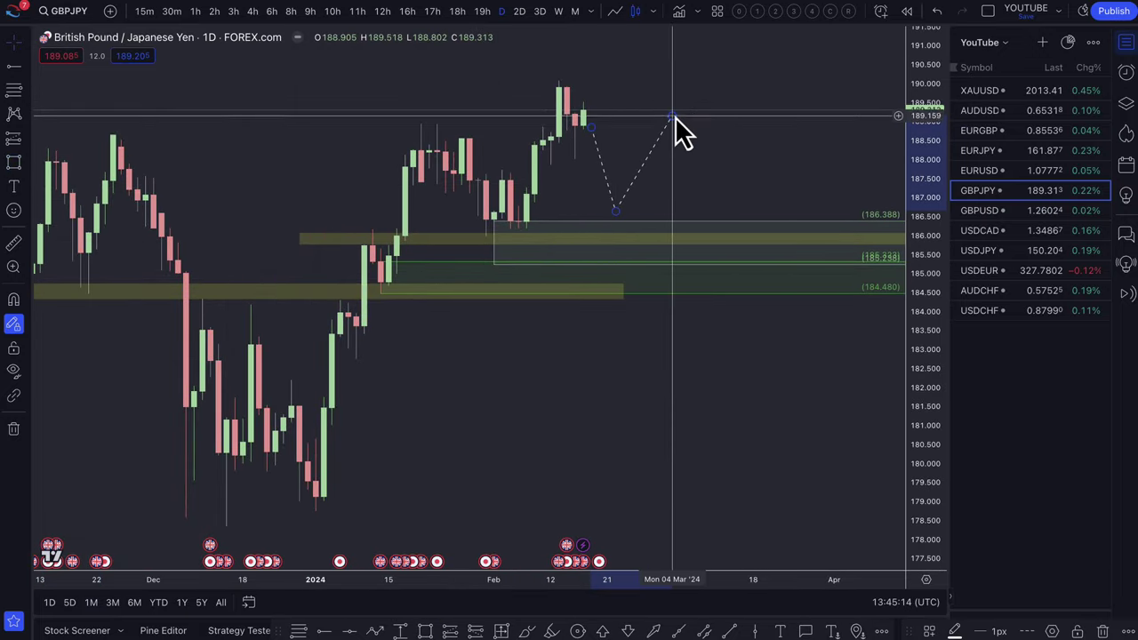
{"action": "left_click_drag", "start_coordinate": [673, 114], "coordinate": [631, 114]}
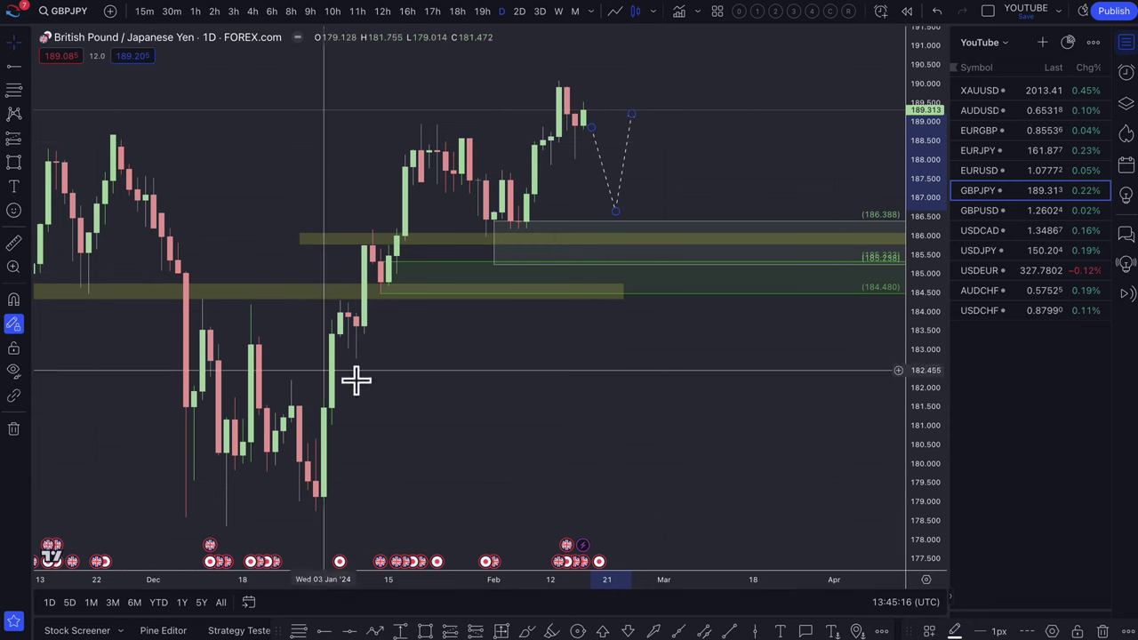
Add a dashed leg from the projection's end dropping toward 186.7.
{"action": "left_click", "coordinate": [378, 633]}
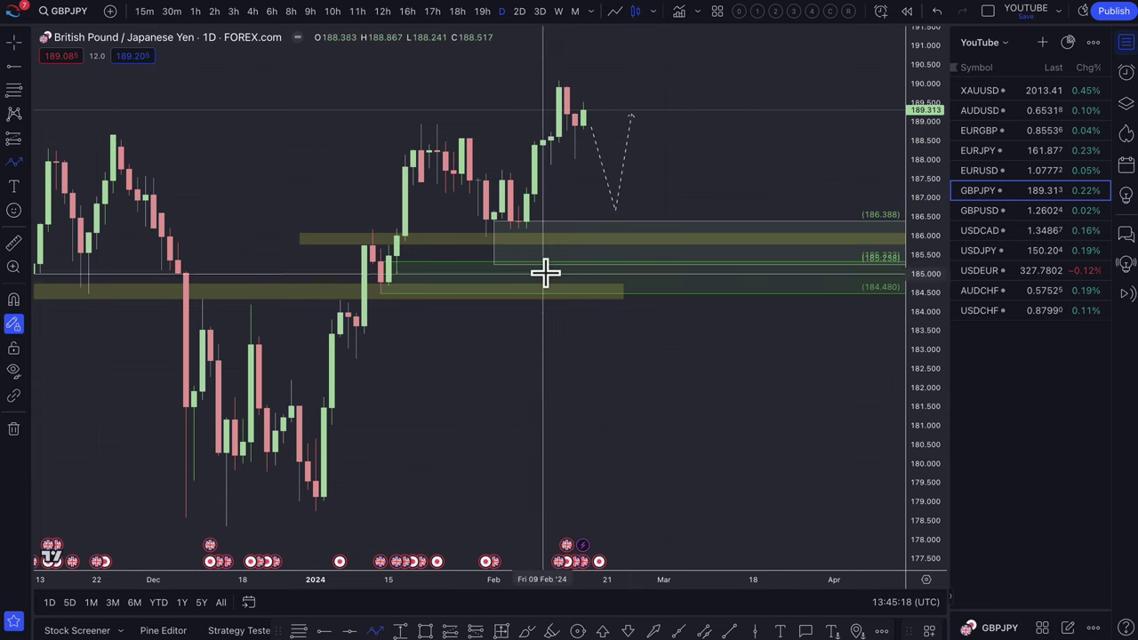
{"action": "left_click", "coordinate": [648, 122]}
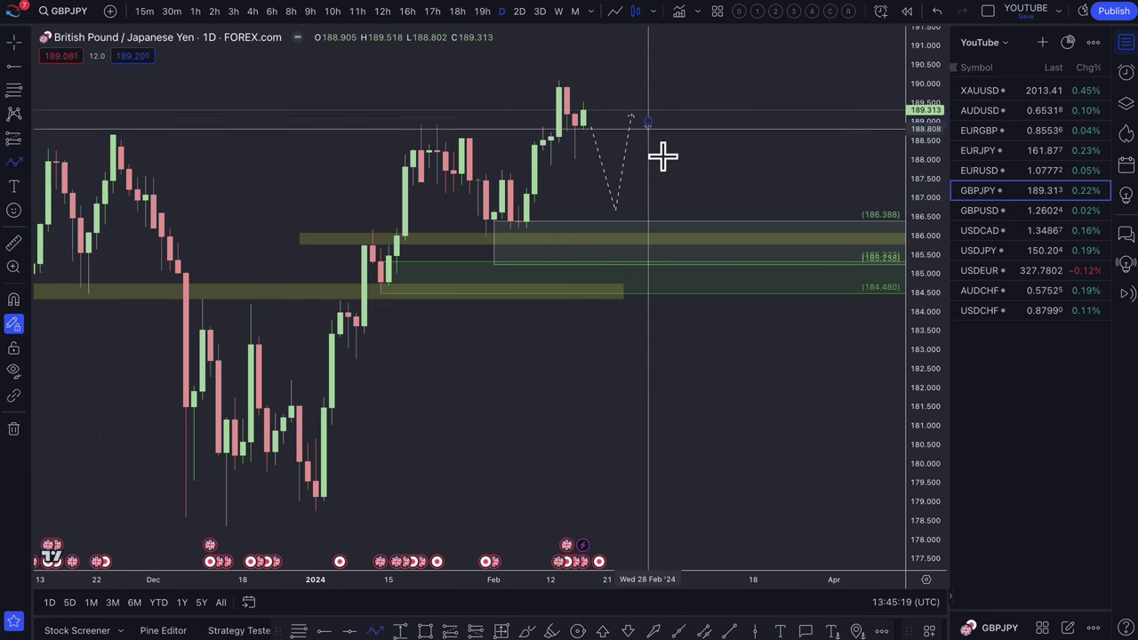
{"action": "double_click", "coordinate": [677, 209]}
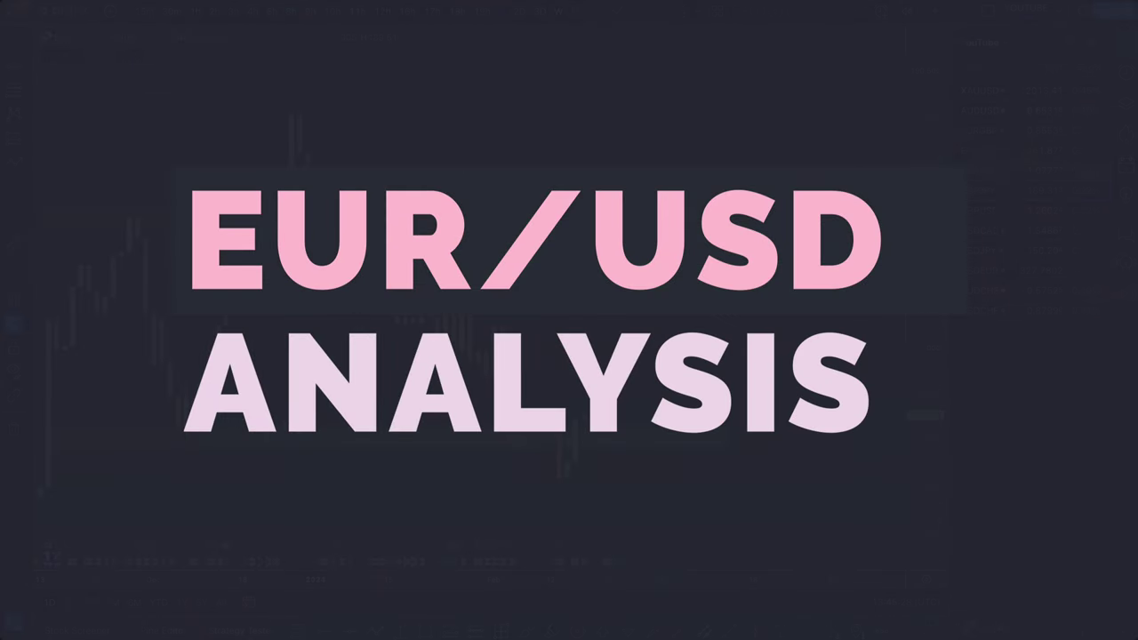
Delete the green 1.07237 horizontal line and the yellow zone near 1.076.
{"action": "left_click", "coordinate": [671, 340]}
{"action": "key", "text": "Delete"}
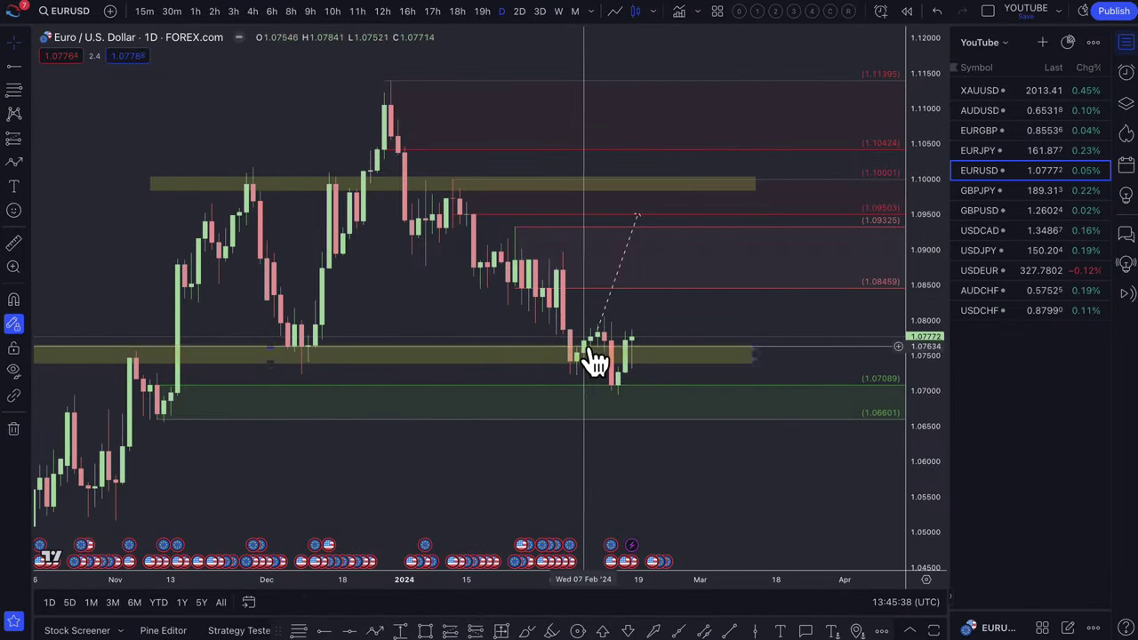
{"action": "scroll", "coordinate": [497, 405], "scroll_direction": "down", "scroll_amount": 2}
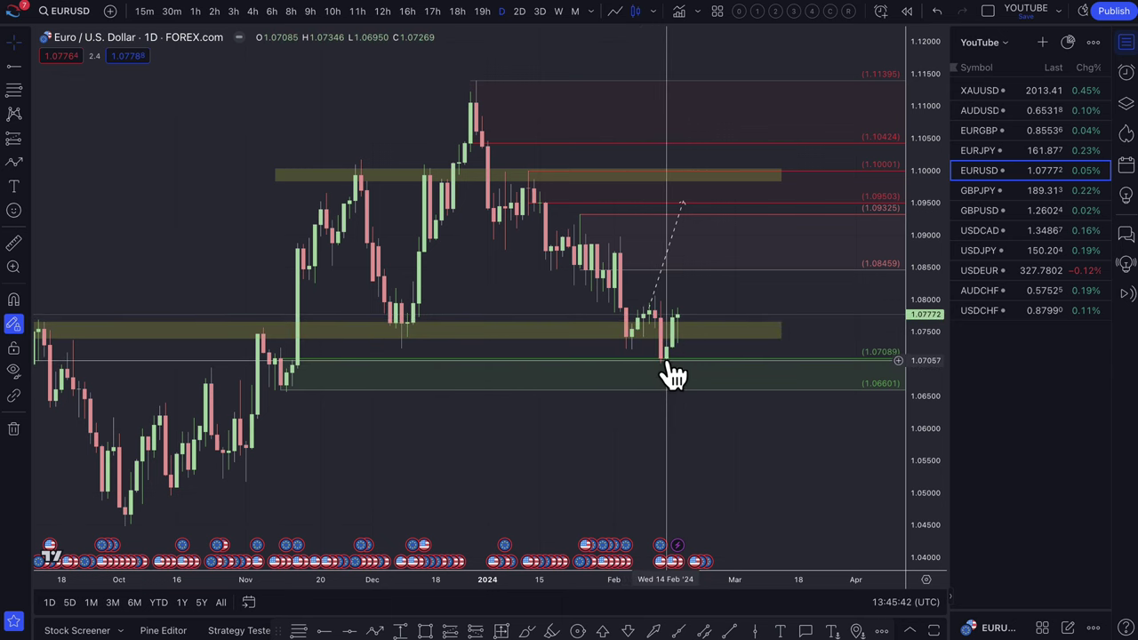
{"action": "left_click", "coordinate": [737, 335]}
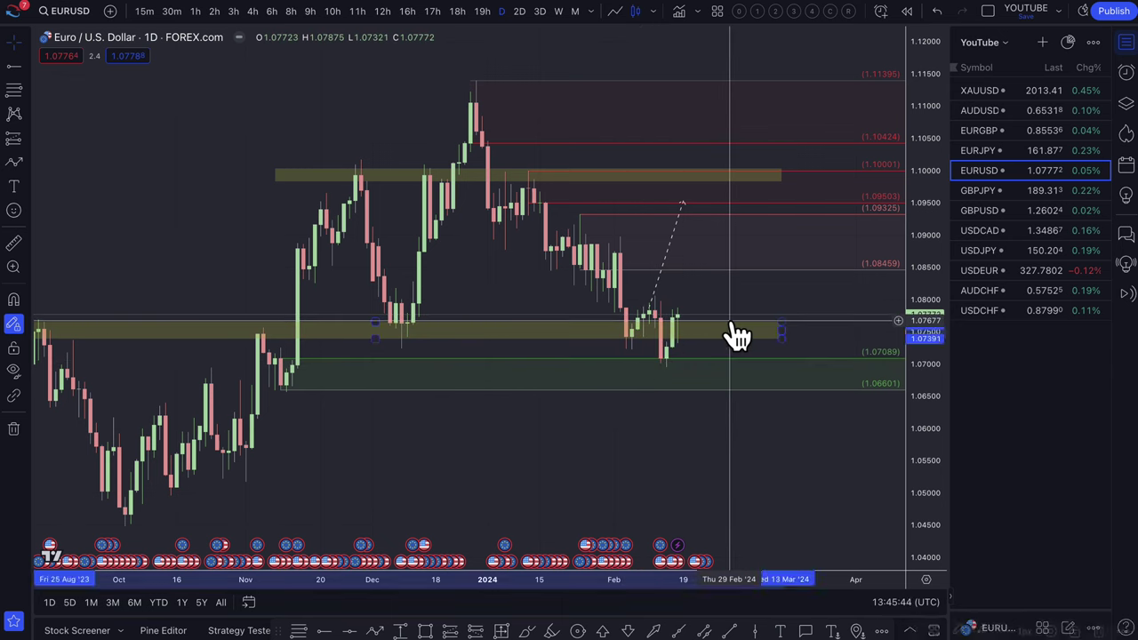
{"action": "key", "text": "Delete"}
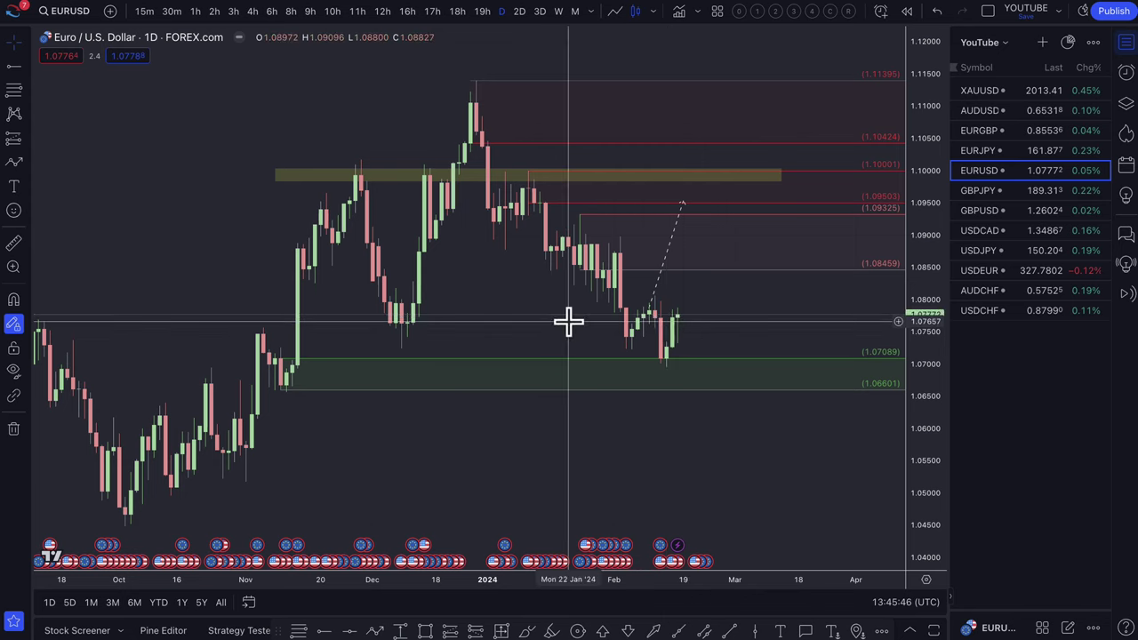
{"action": "scroll", "coordinate": [445, 293], "scroll_direction": "up", "scroll_amount": 2}
Mark a zone from the recent candle high at 1.08046 down to 1.07757 in SUPPLY style.
{"action": "left_click", "coordinate": [13, 88]}
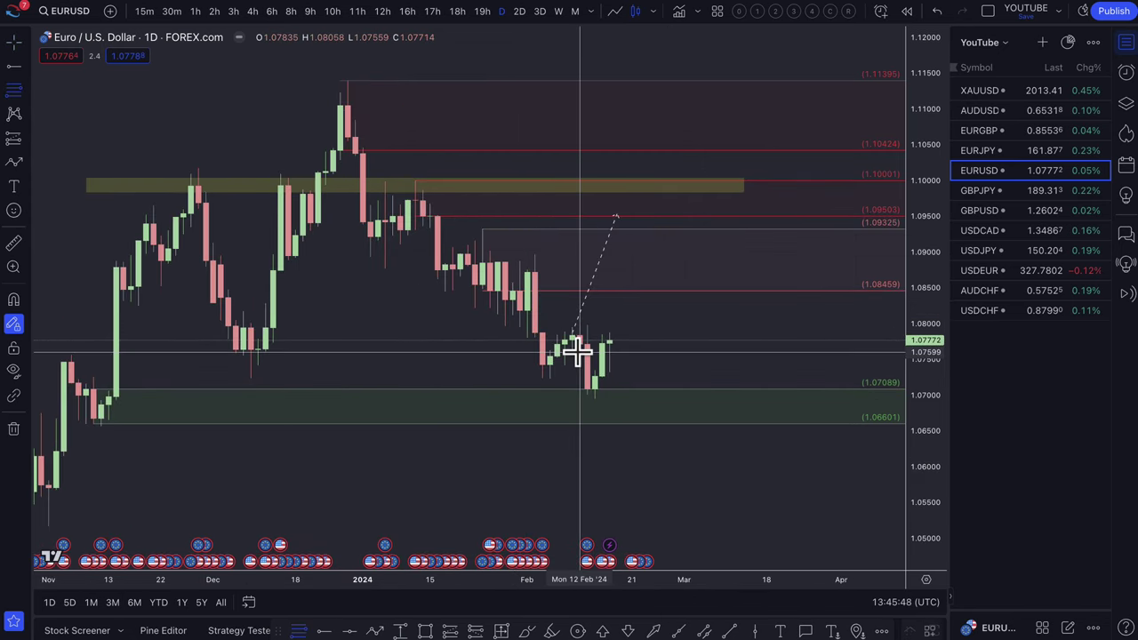
{"action": "left_click", "coordinate": [579, 322]}
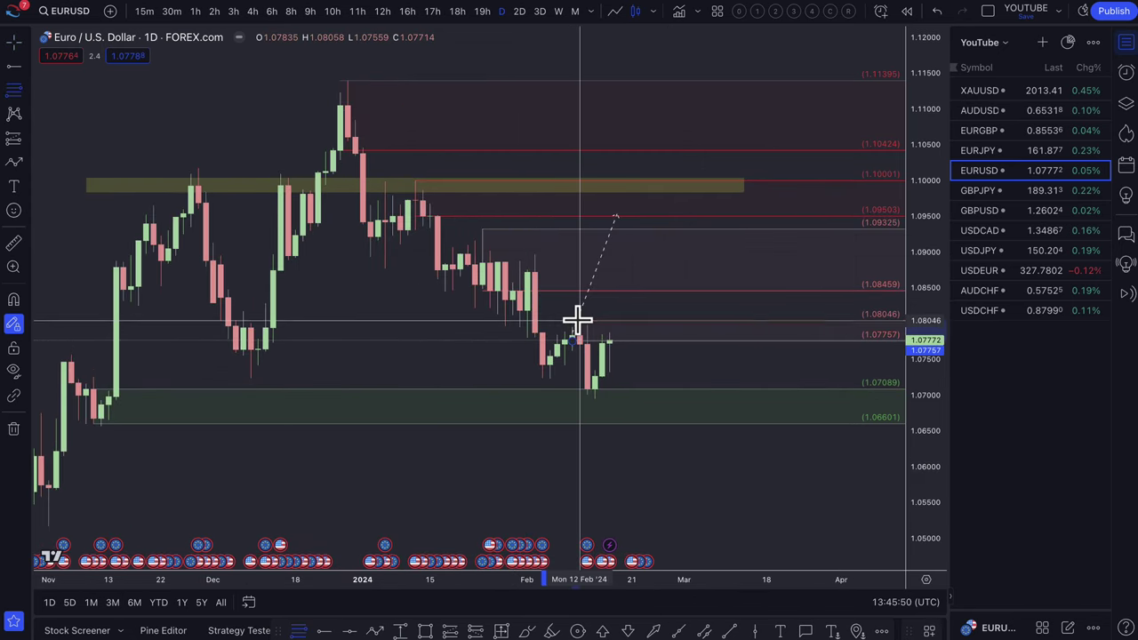
{"action": "left_click", "coordinate": [930, 631]}
{"action": "left_click", "coordinate": [927, 354]}
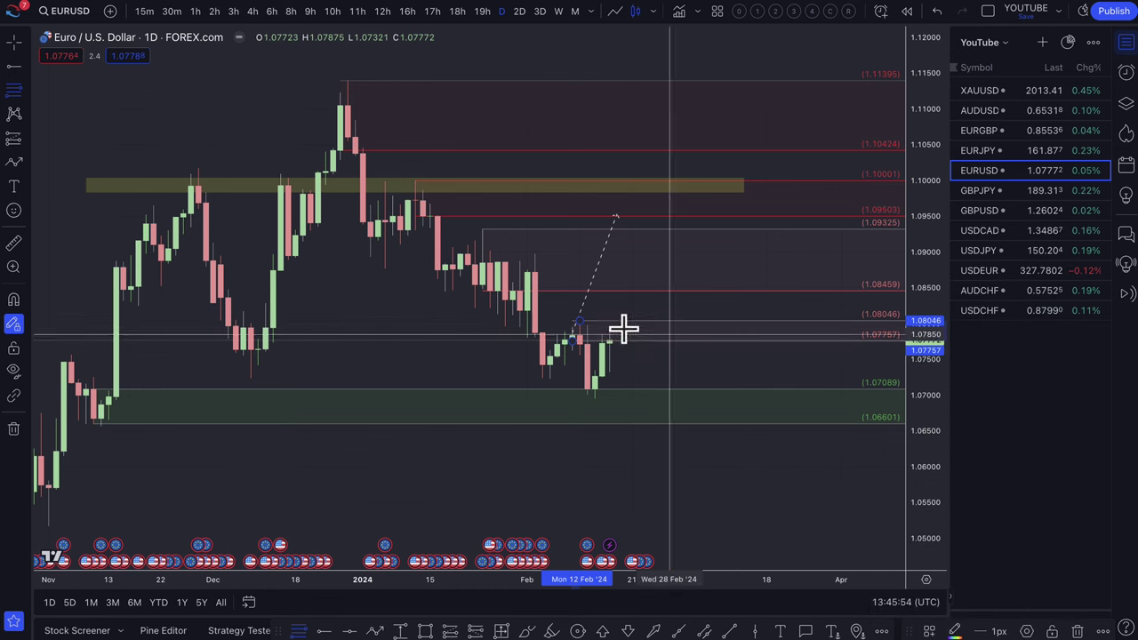
Draw a dashed path from the latest candle down to the 1.07089 green zone.
{"action": "left_click_drag", "start_coordinate": [498, 242], "coordinate": [595, 279]}
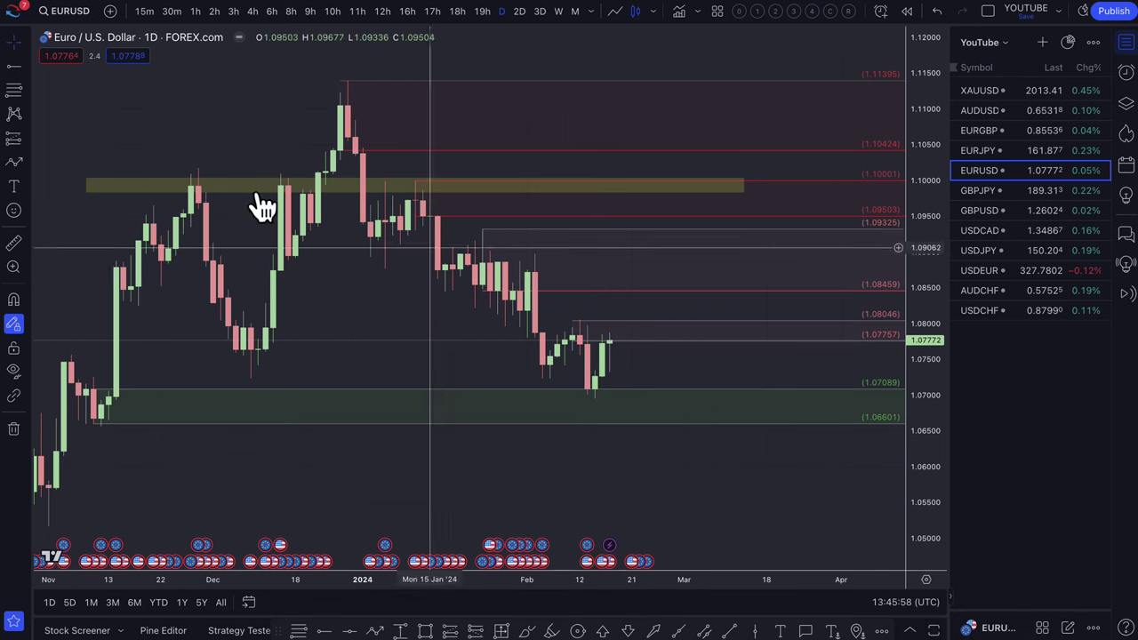
{"action": "left_click", "coordinate": [13, 162]}
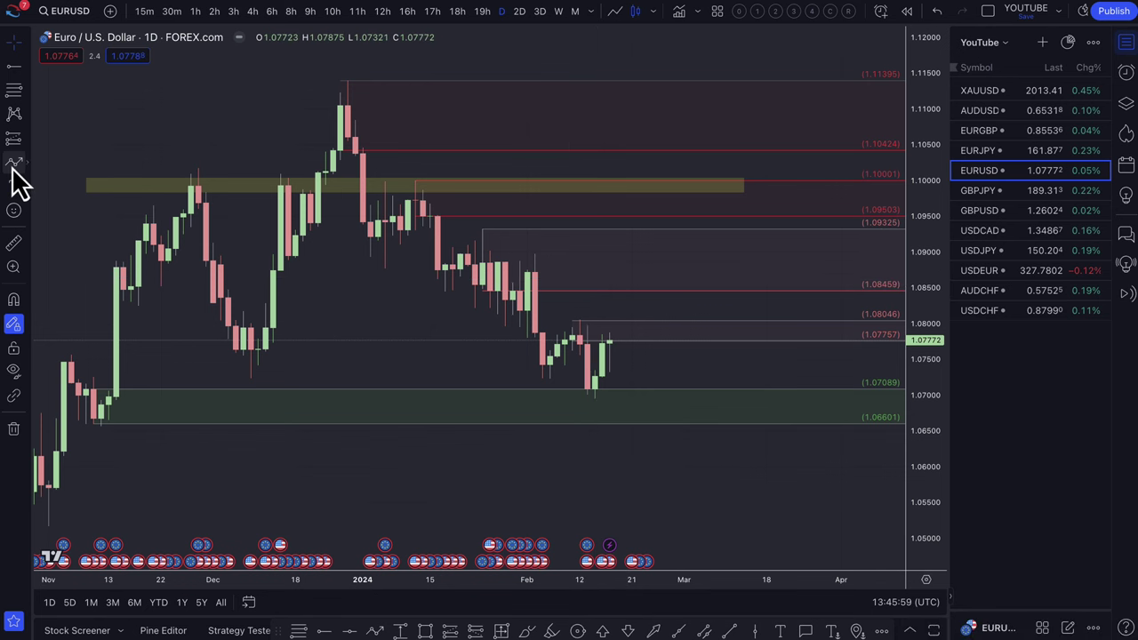
{"action": "left_click", "coordinate": [620, 329]}
{"action": "left_click", "coordinate": [640, 391]}
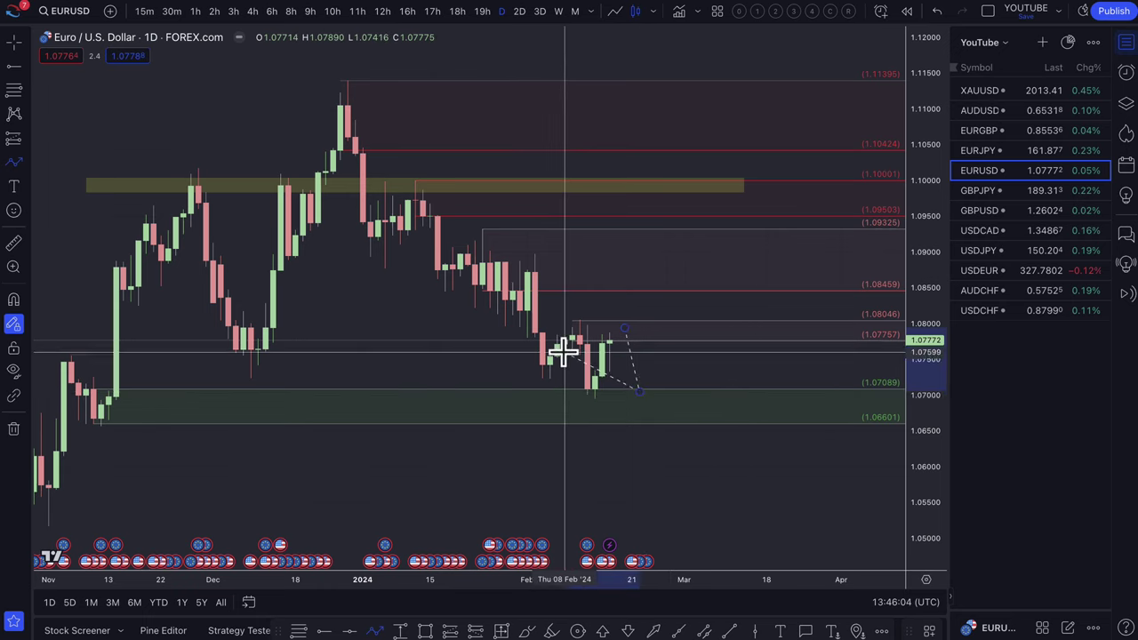
{"action": "scroll", "coordinate": [563, 353], "scroll_direction": "up", "scroll_amount": 2}
{"action": "scroll", "coordinate": [658, 406], "scroll_direction": "up", "scroll_amount": 1}
{"action": "left_click", "coordinate": [628, 436]}
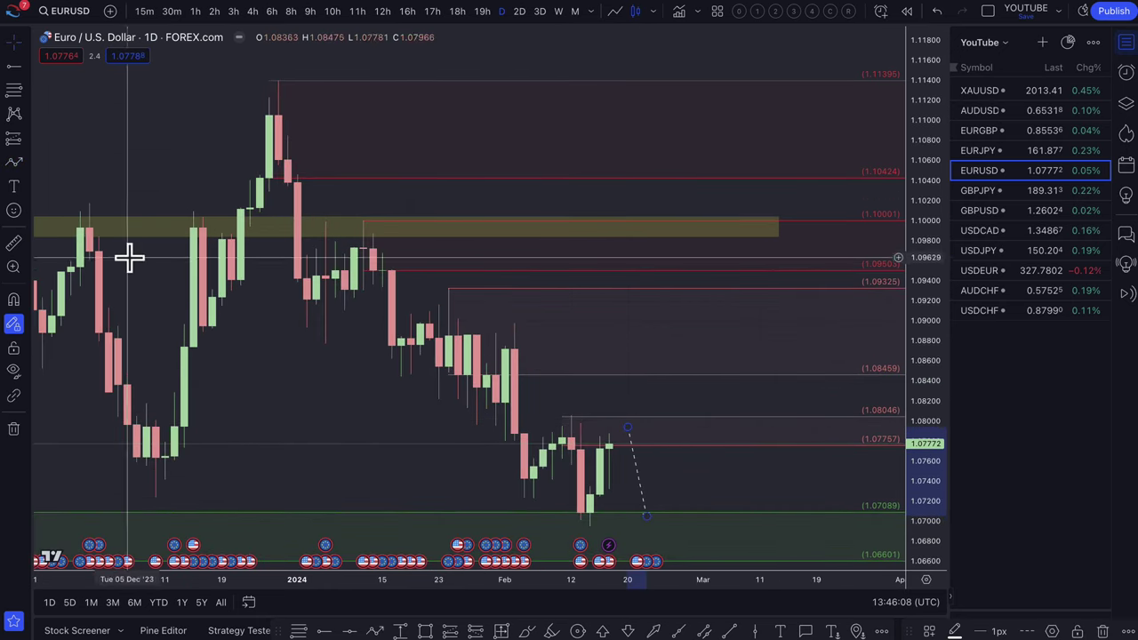
Draw a second dashed path peaking above 1.08459, ending just below 1.07757.
{"action": "left_click", "coordinate": [14, 164]}
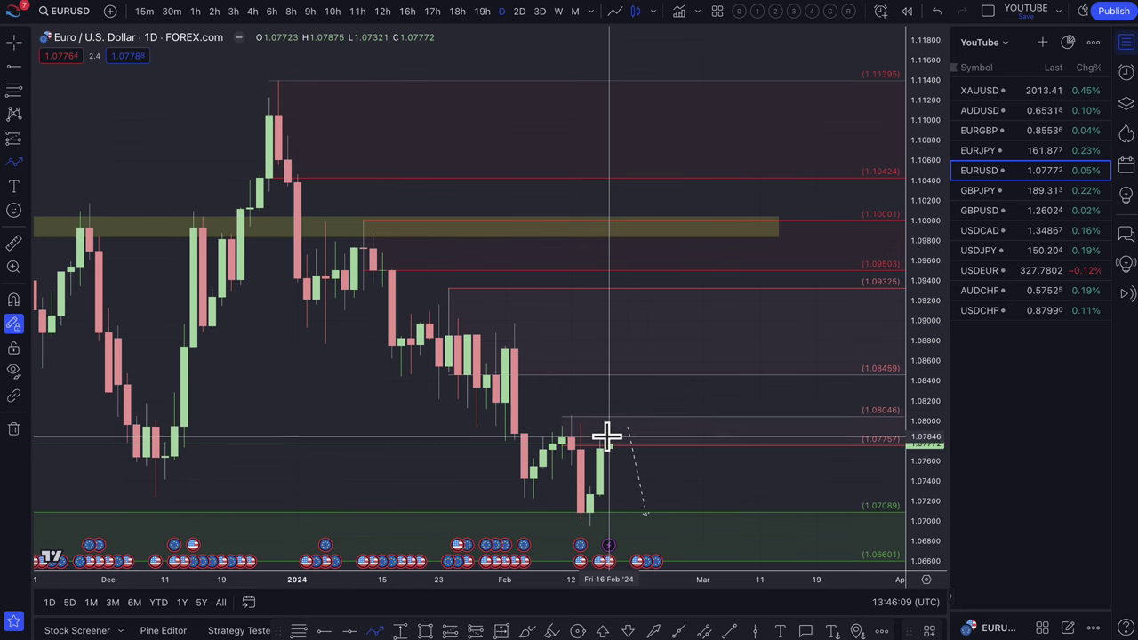
{"action": "left_click", "coordinate": [609, 436]}
{"action": "left_click", "coordinate": [638, 357]}
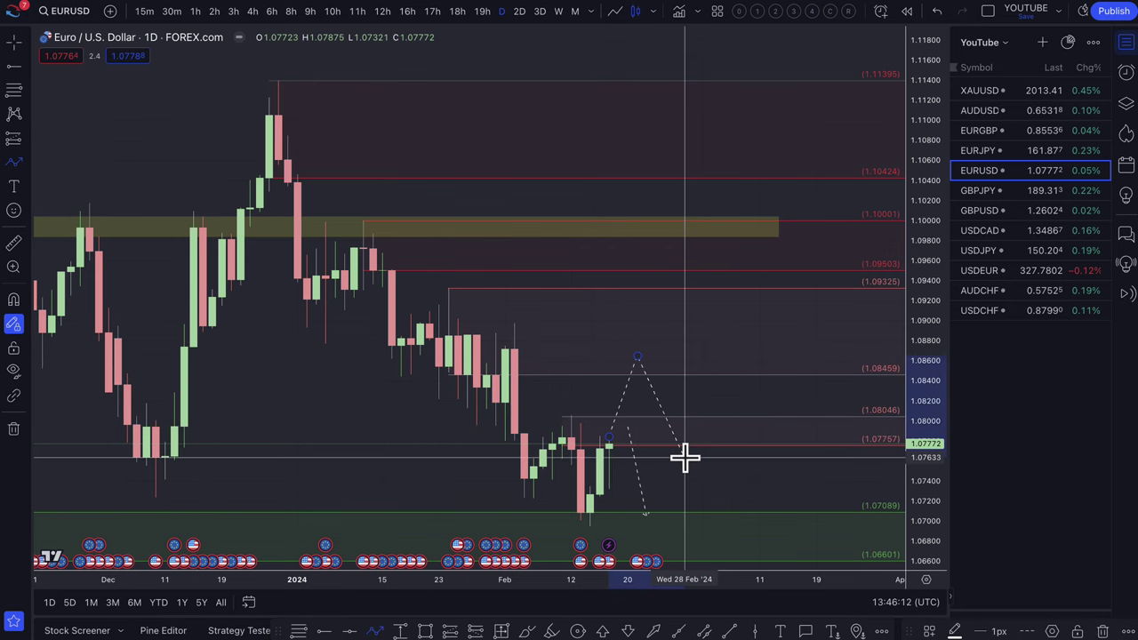
{"action": "double_click", "coordinate": [685, 458]}
{"action": "scroll", "coordinate": [676, 402], "scroll_direction": "down", "scroll_amount": 3}
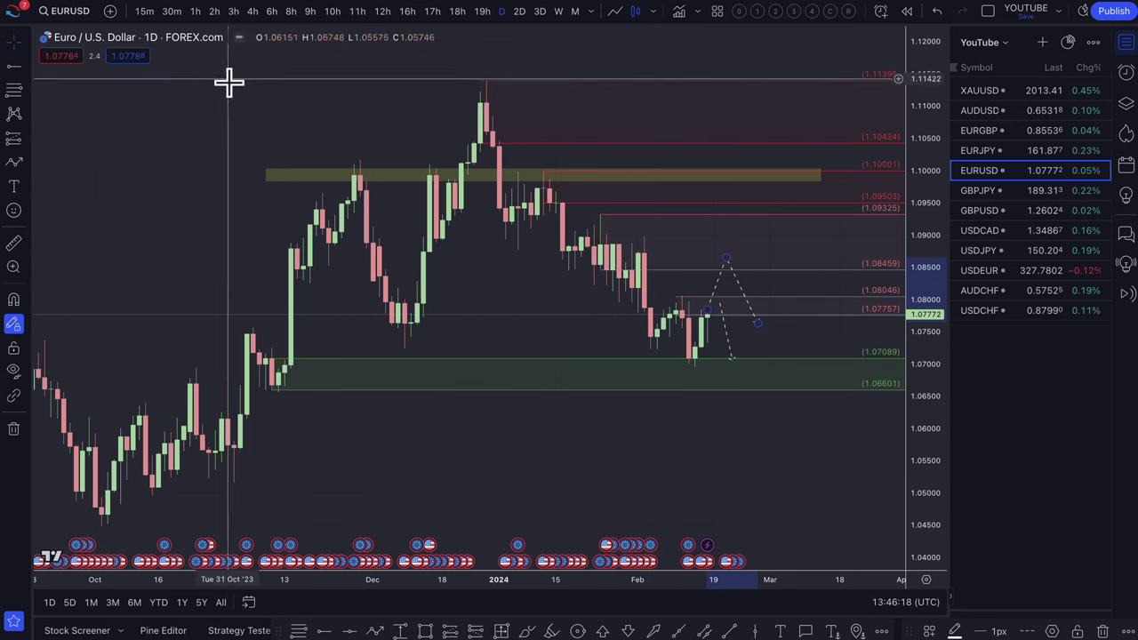
Start another downward projection from the last candle, then cancel it.
{"action": "scroll", "coordinate": [714, 406], "scroll_direction": "up", "scroll_amount": 3}
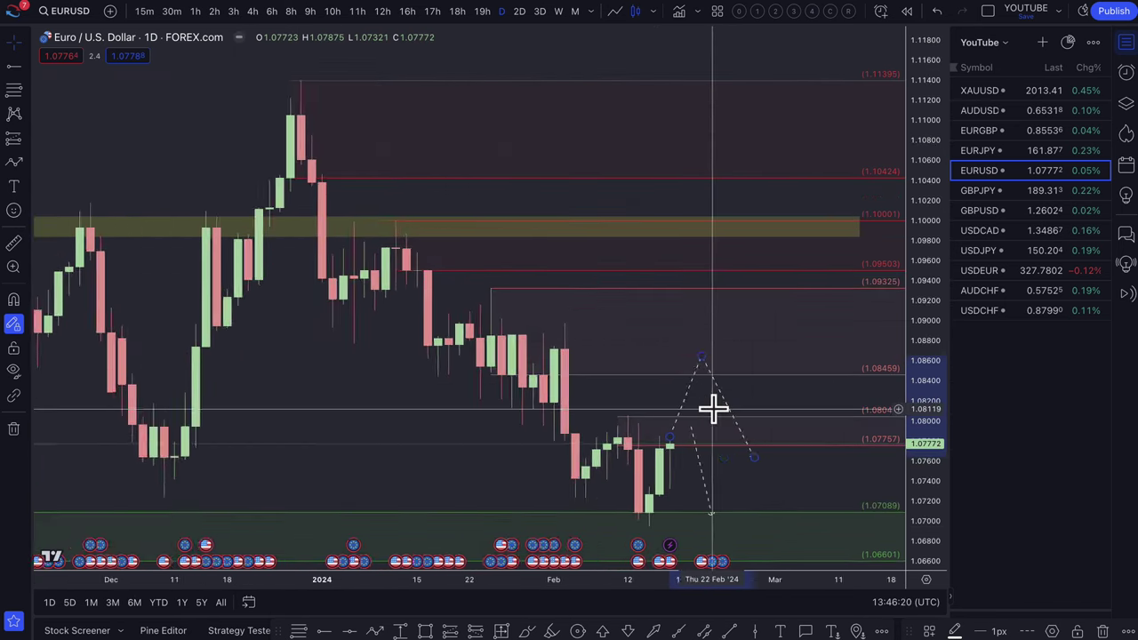
{"action": "scroll", "coordinate": [702, 418], "scroll_direction": "up", "scroll_amount": 2}
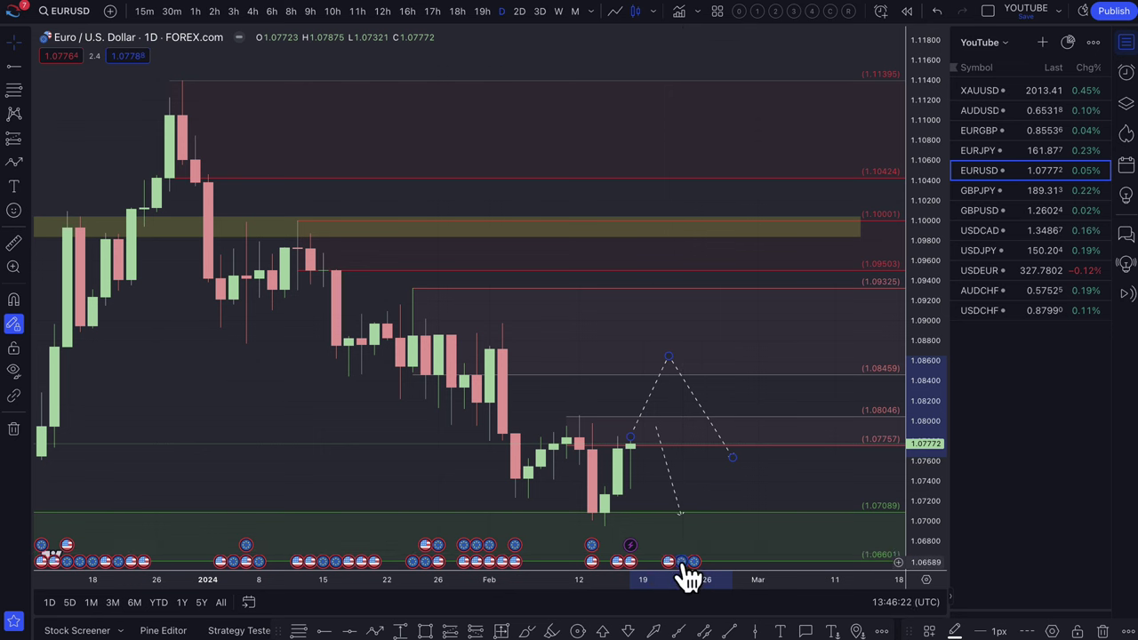
{"action": "mouse_move", "coordinate": [686, 571]}
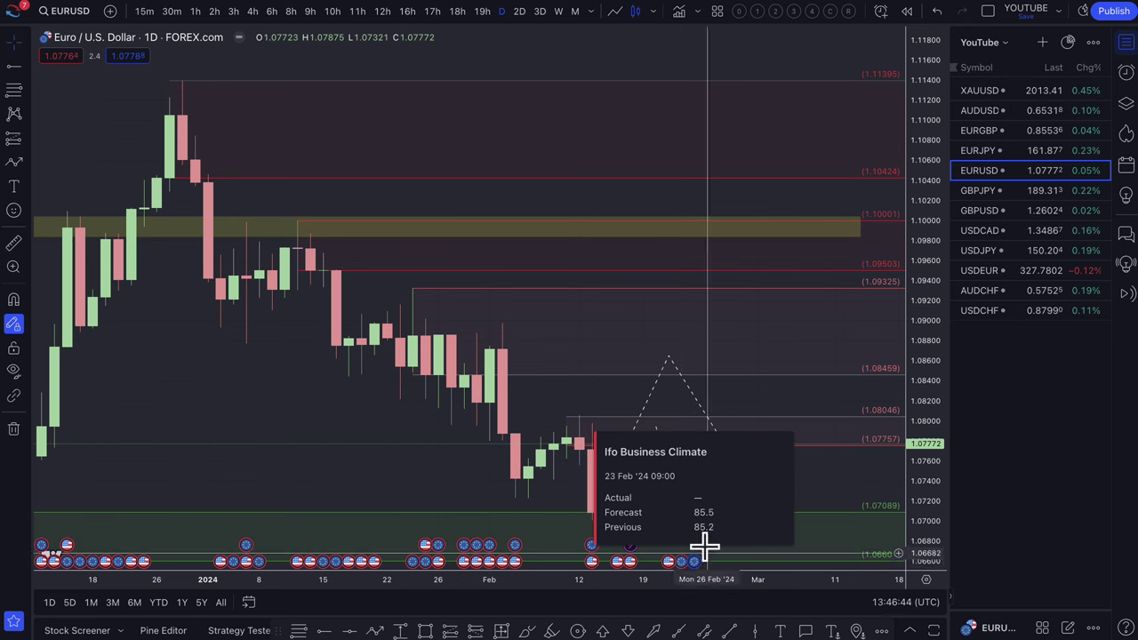
{"action": "scroll", "coordinate": [668, 438], "scroll_direction": "down", "scroll_amount": 5}
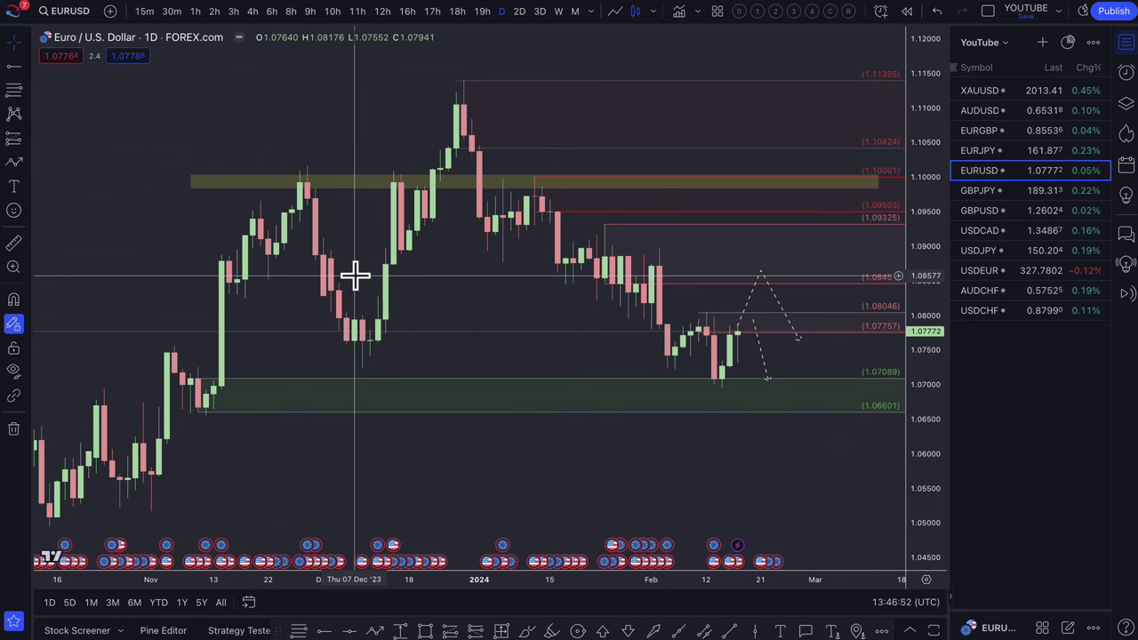
{"action": "scroll", "coordinate": [495, 386], "scroll_direction": "down", "scroll_amount": 5}
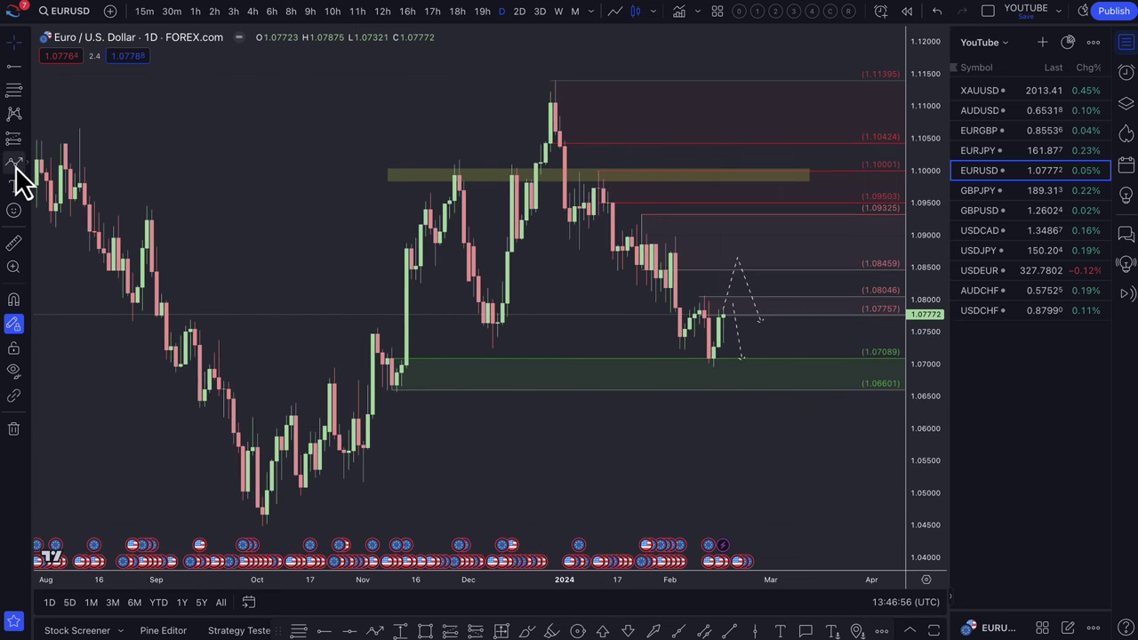
{"action": "left_click", "coordinate": [721, 319]}
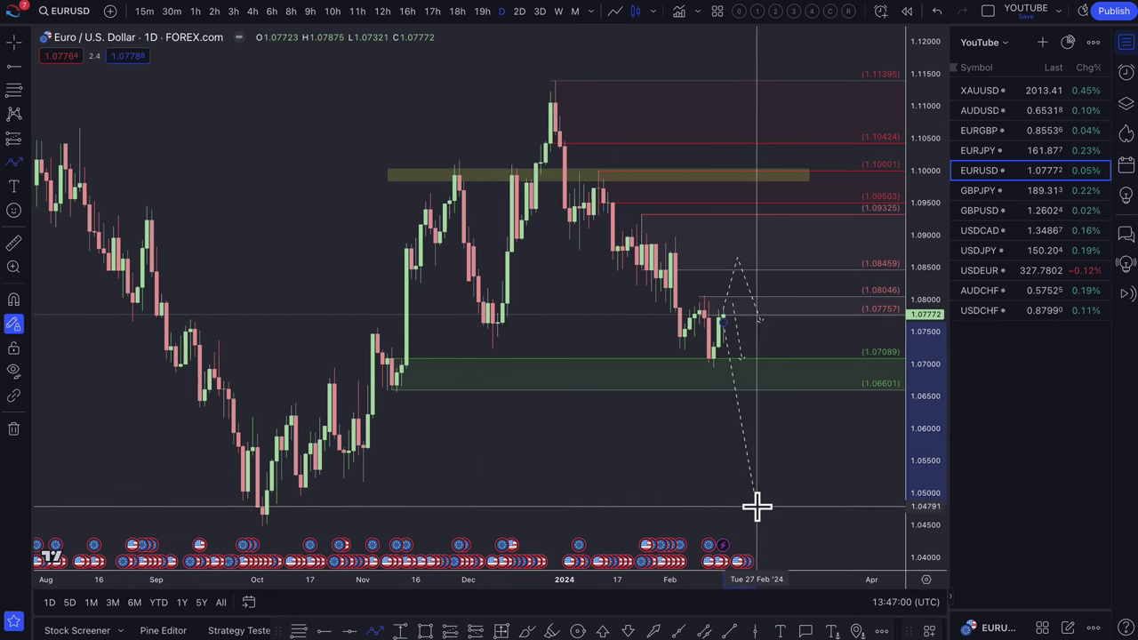
{"action": "key", "text": "Escape"}
{"action": "scroll", "coordinate": [648, 373], "scroll_direction": "up", "scroll_amount": 5}
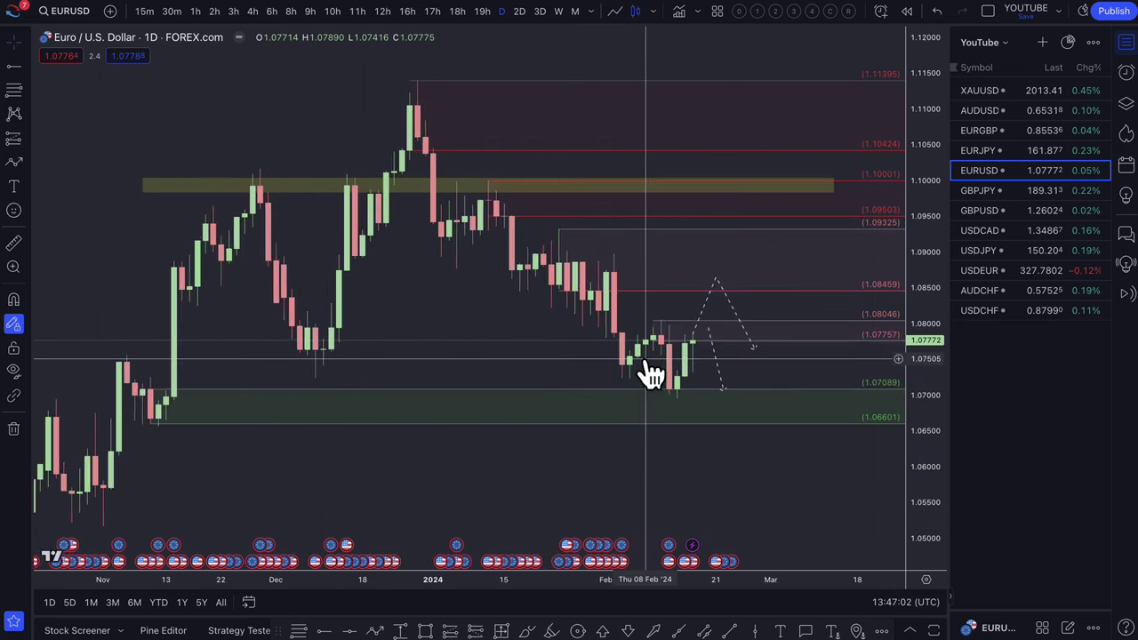
{"action": "scroll", "coordinate": [654, 363], "scroll_direction": "up", "scroll_amount": 2}
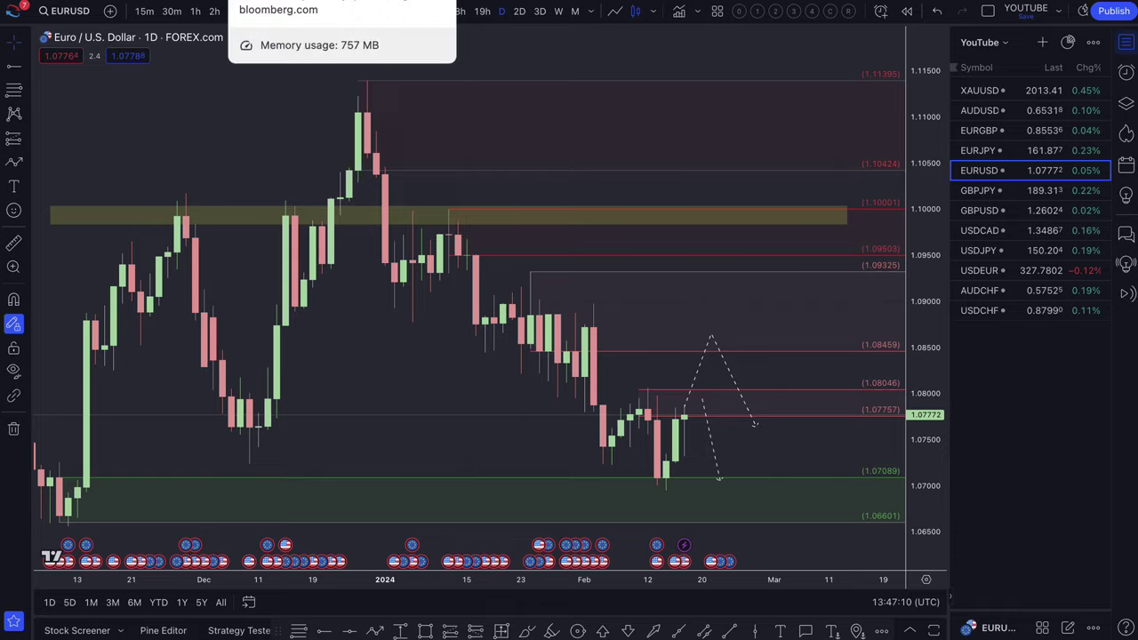
{"action": "left_click", "coordinate": [283, 2]}
{"action": "scroll", "coordinate": [312, 198], "scroll_direction": "up", "scroll_amount": 1}
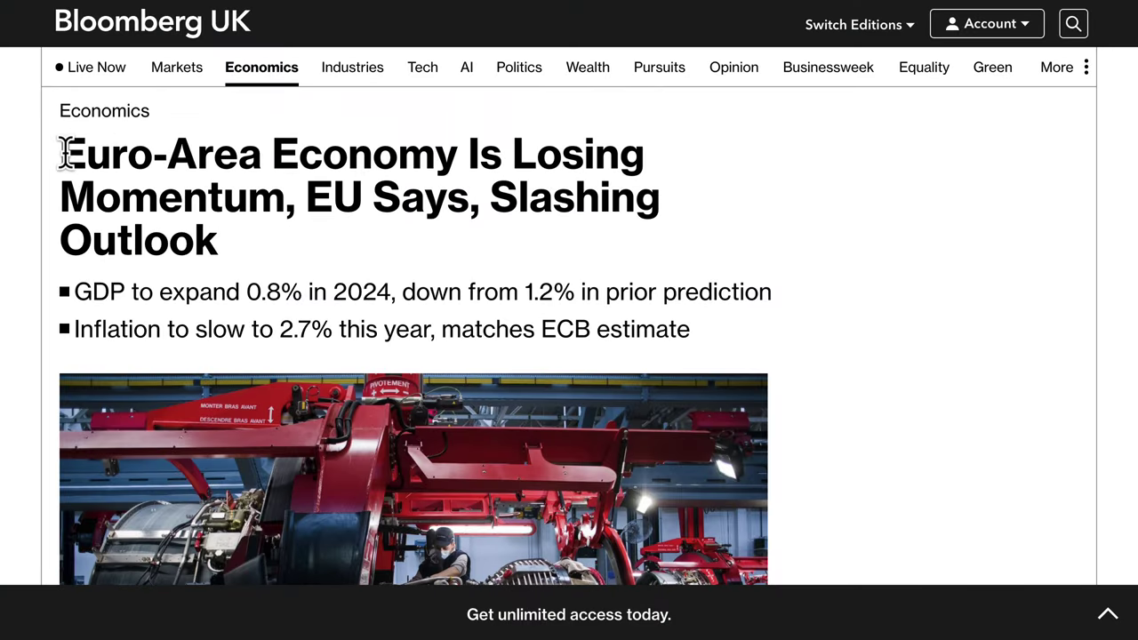
{"action": "left_click_drag", "start_coordinate": [65, 153], "coordinate": [410, 153]}
{"action": "left_click_drag", "start_coordinate": [504, 160], "coordinate": [405, 194]}
{"action": "left_click_drag", "start_coordinate": [501, 196], "coordinate": [625, 262]}
{"action": "scroll", "coordinate": [624, 353], "scroll_direction": "down", "scroll_amount": 8}
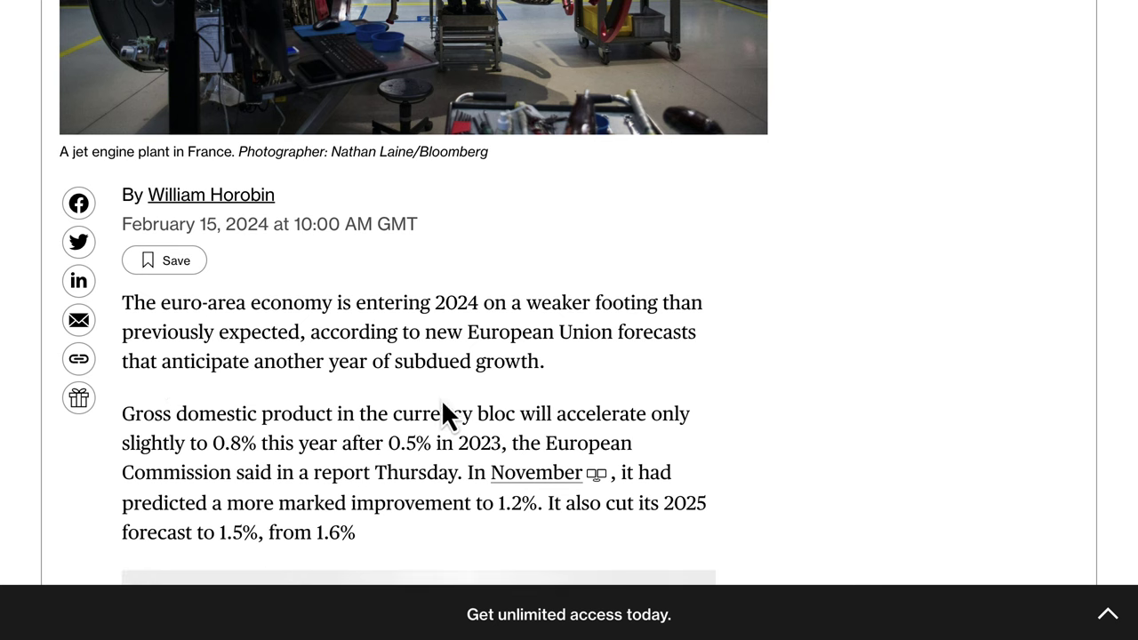
{"action": "scroll", "coordinate": [414, 348], "scroll_direction": "up", "scroll_amount": 7}
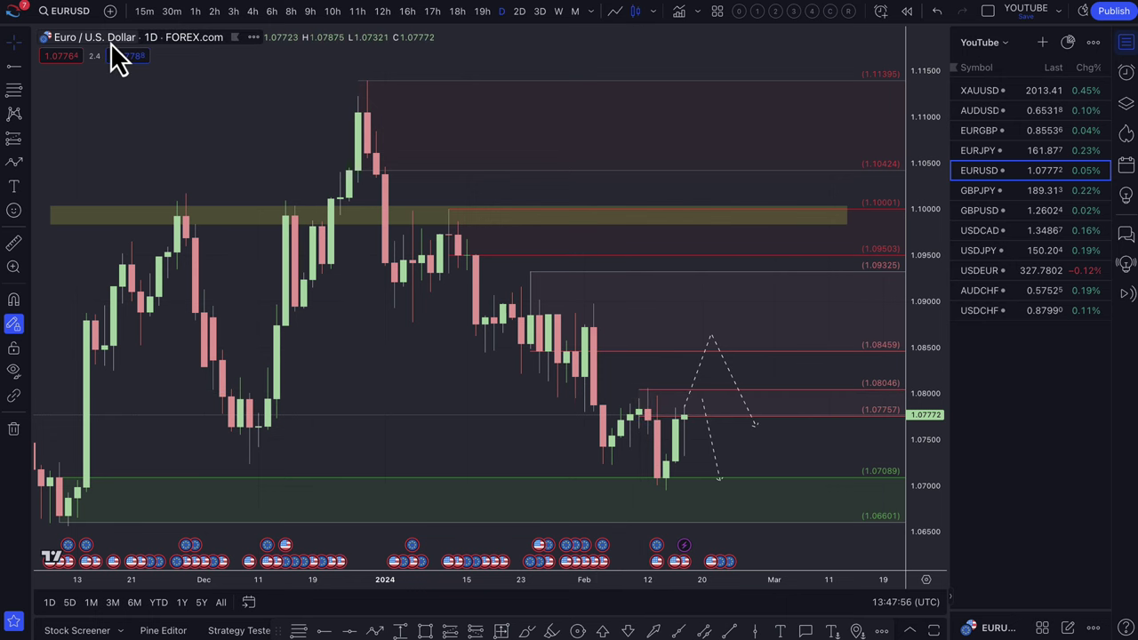
Delete the up-and-down projection and move the remaining dashed path's start just under 1.08459.
{"action": "left_click", "coordinate": [721, 359]}
{"action": "key", "text": "Delete"}
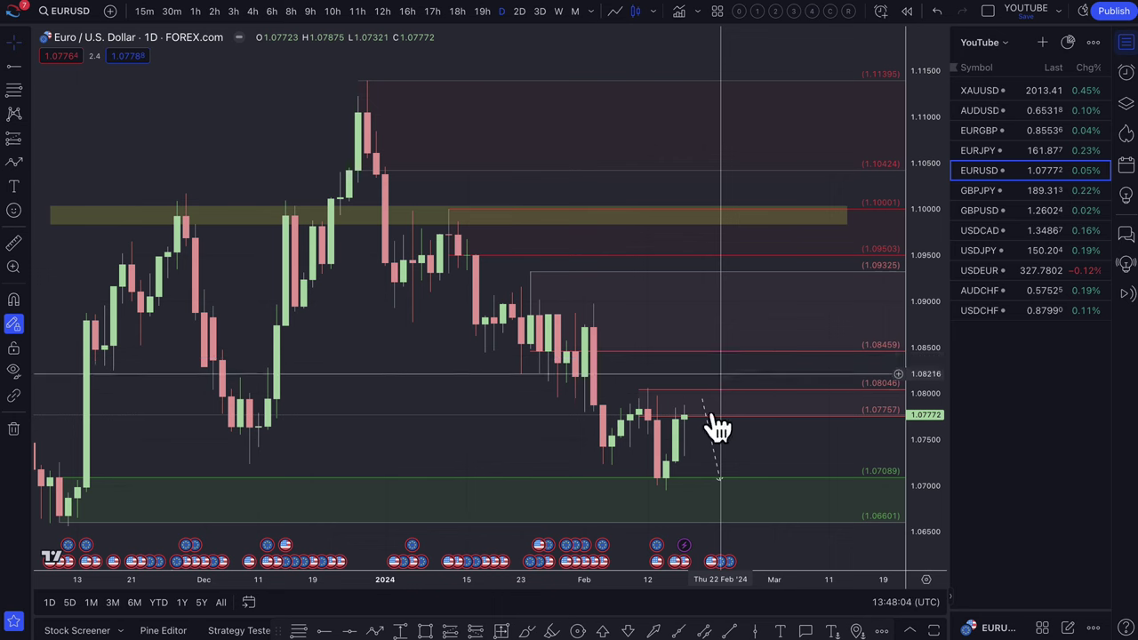
{"action": "left_click", "coordinate": [694, 357]}
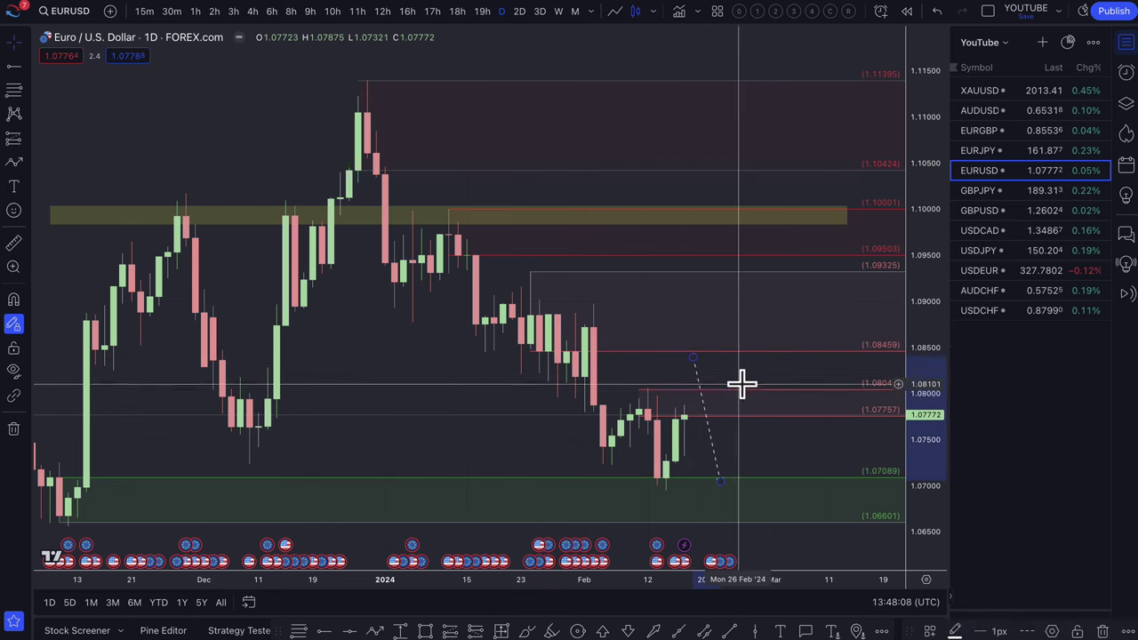
{"action": "scroll", "coordinate": [747, 365], "scroll_direction": "down", "scroll_amount": 2}
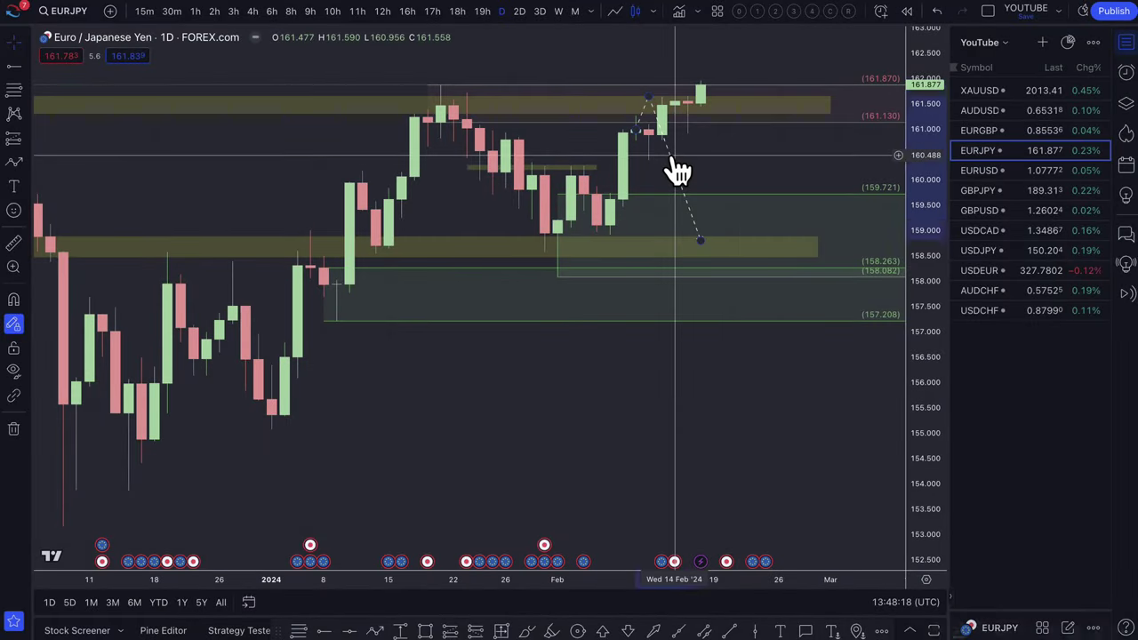
Reshape the EURJPY dashed path to peak just below 163.113 before falling toward 159.5, then select it.
{"action": "left_click_drag", "start_coordinate": [676, 152], "coordinate": [736, 140]}
{"action": "scroll", "coordinate": [734, 129], "scroll_direction": "down", "scroll_amount": 4}
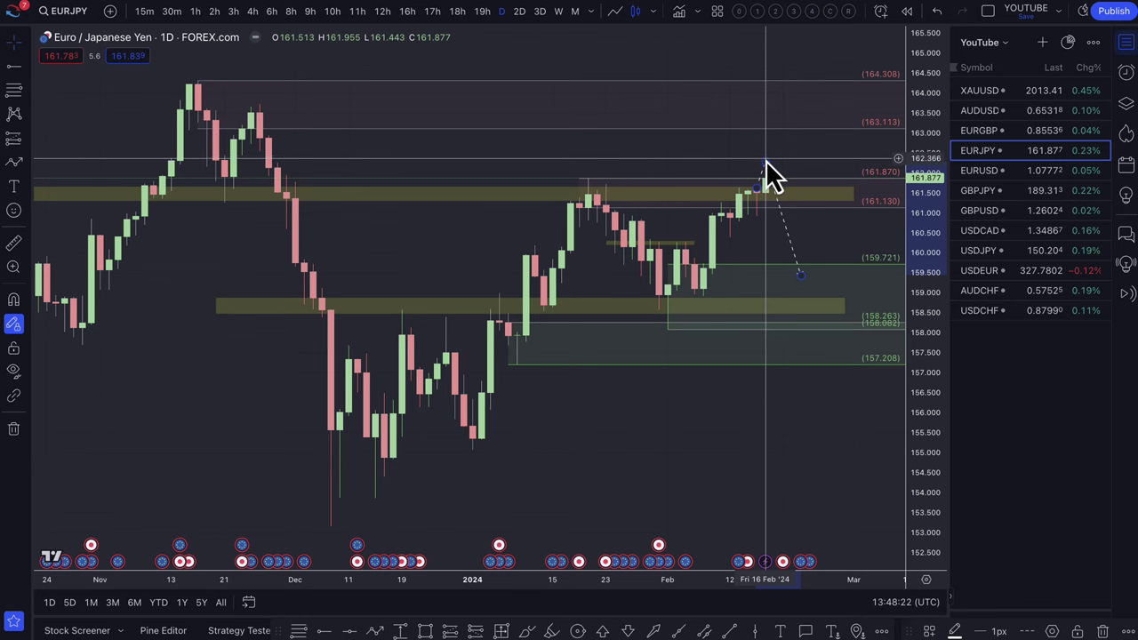
{"action": "left_click_drag", "start_coordinate": [766, 160], "coordinate": [782, 114]}
{"action": "left_click_drag", "start_coordinate": [757, 189], "coordinate": [765, 179]}
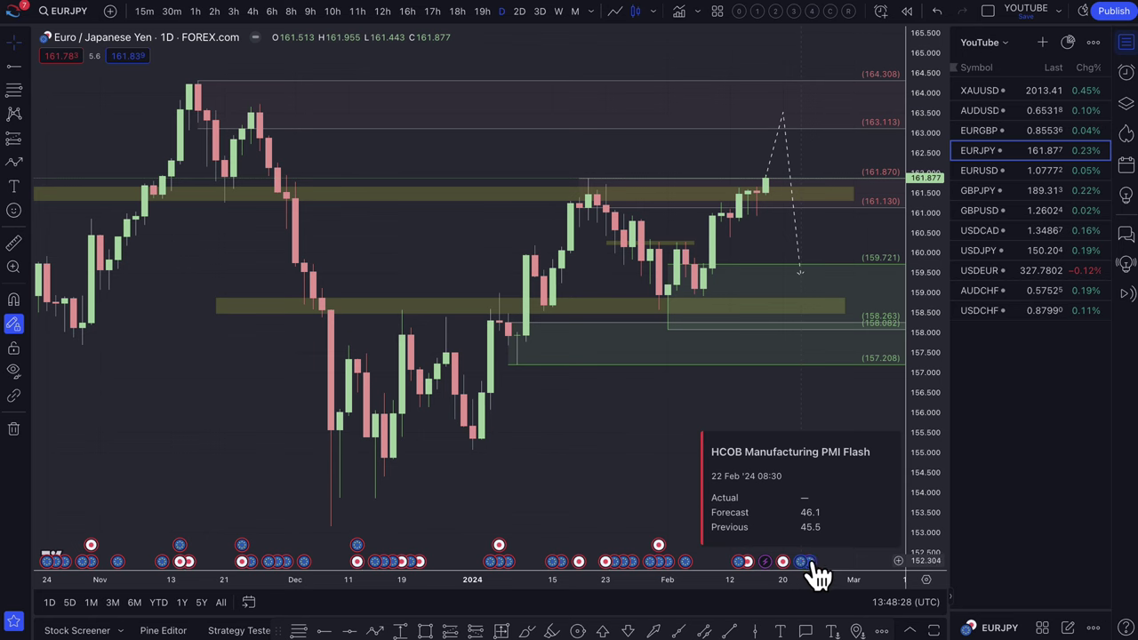
{"action": "scroll", "coordinate": [787, 395], "scroll_direction": "up", "scroll_amount": 2}
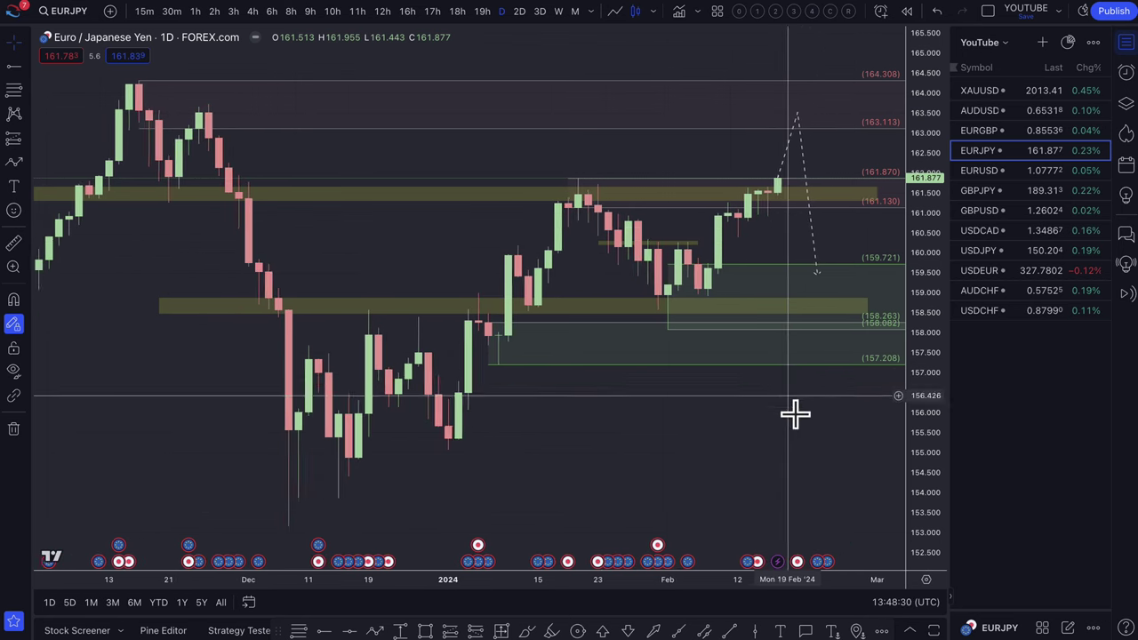
{"action": "mouse_move", "coordinate": [799, 563]}
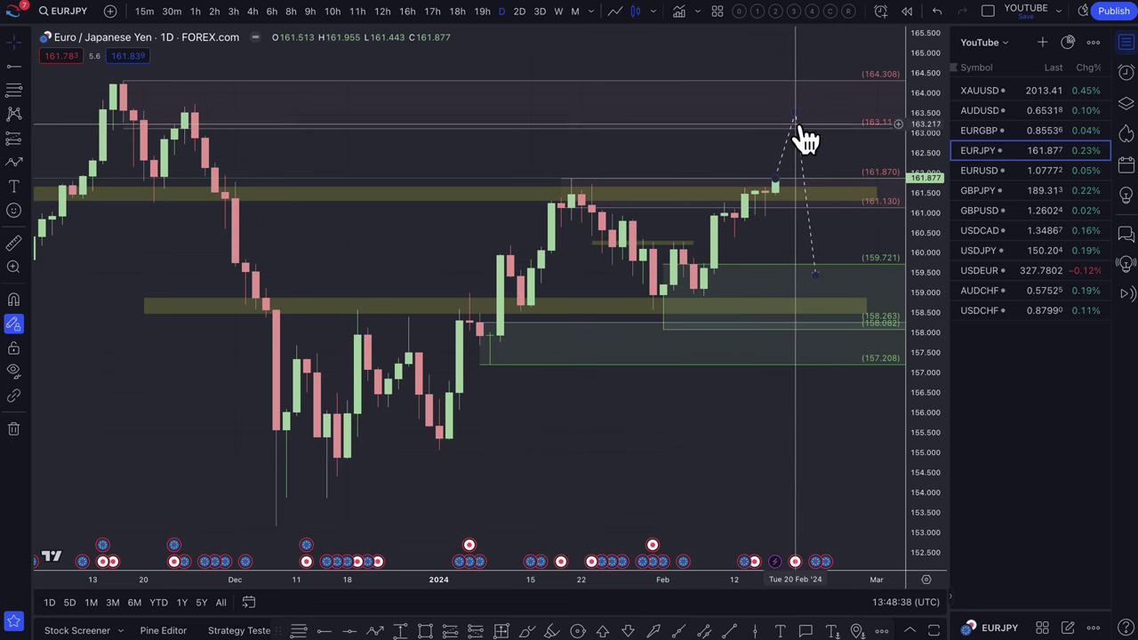
{"action": "left_click_drag", "start_coordinate": [796, 114], "coordinate": [790, 127]}
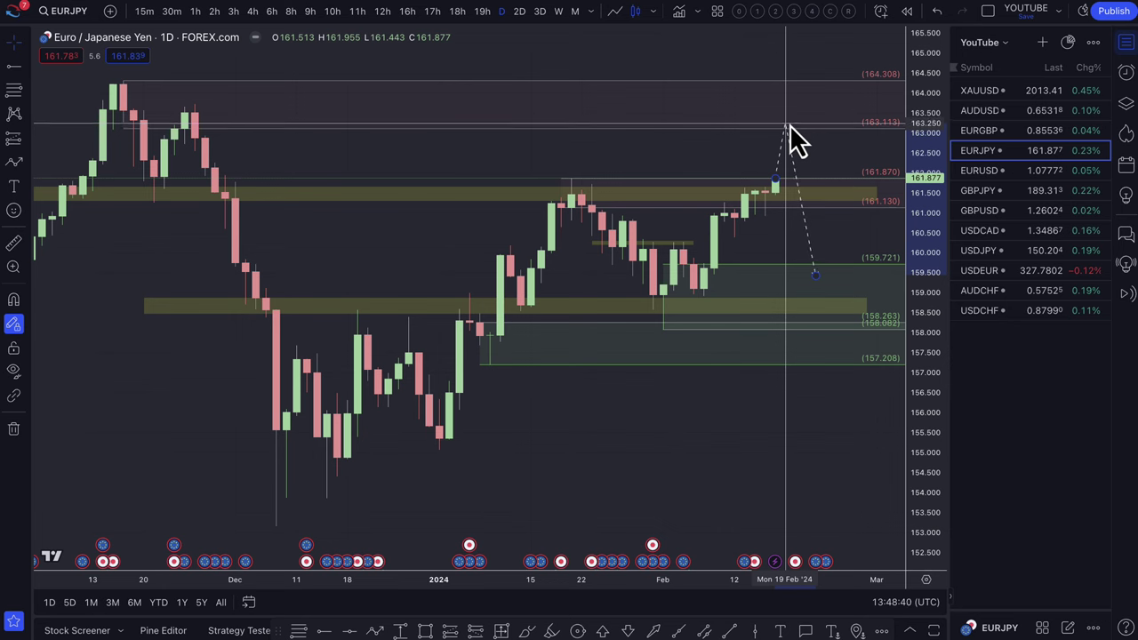
{"action": "scroll", "coordinate": [675, 205], "scroll_direction": "up", "scroll_amount": 2}
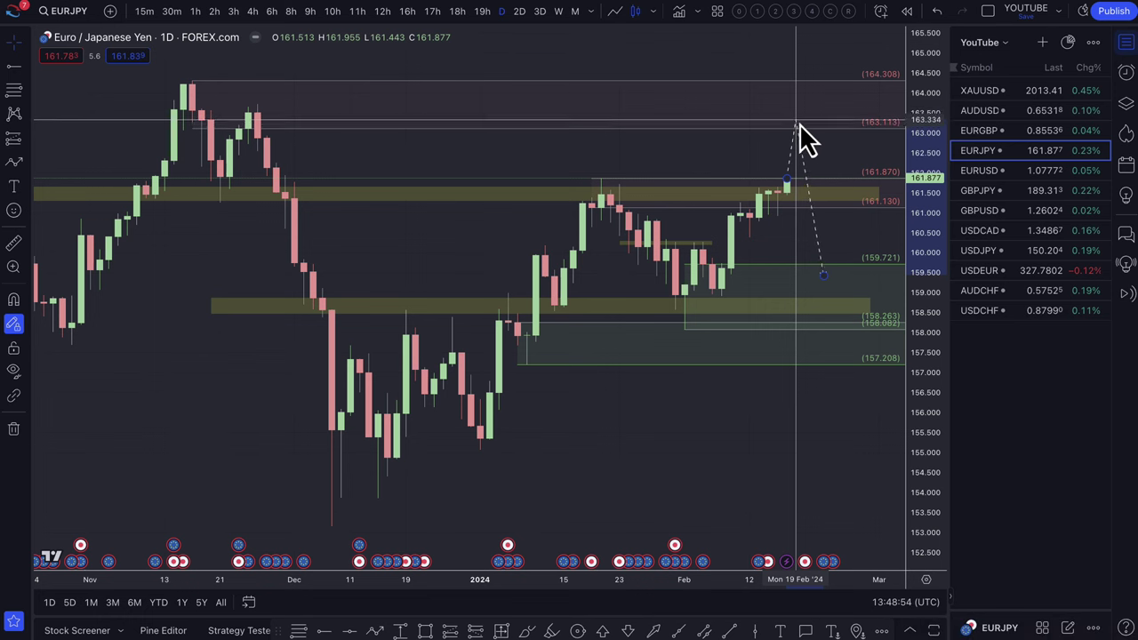
{"action": "left_click", "coordinate": [799, 124]}
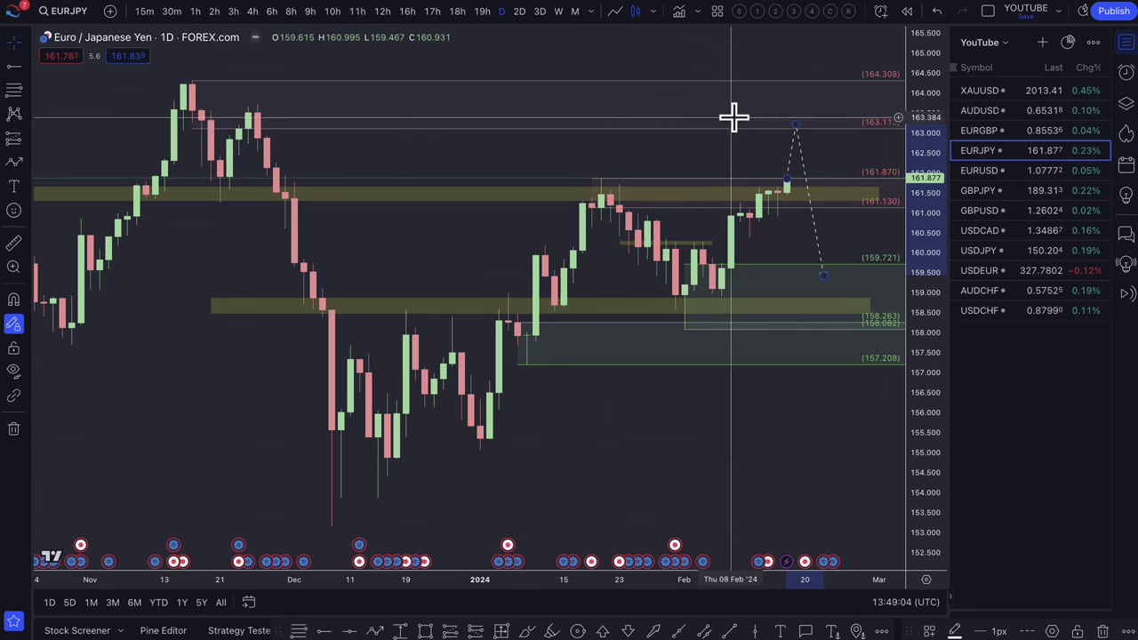
{"action": "scroll", "coordinate": [787, 218], "scroll_direction": "up", "scroll_amount": 3}
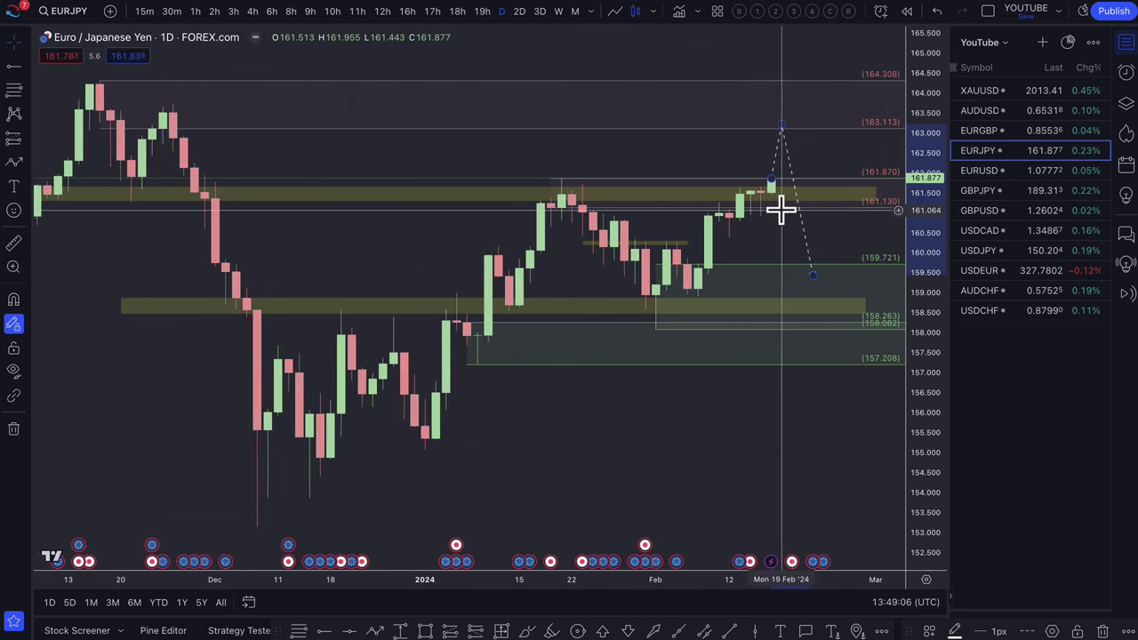
Mark a new EURJPY zone down to 160.364 and drop the dashed path's end just below 159.721.
{"action": "left_click", "coordinate": [13, 89]}
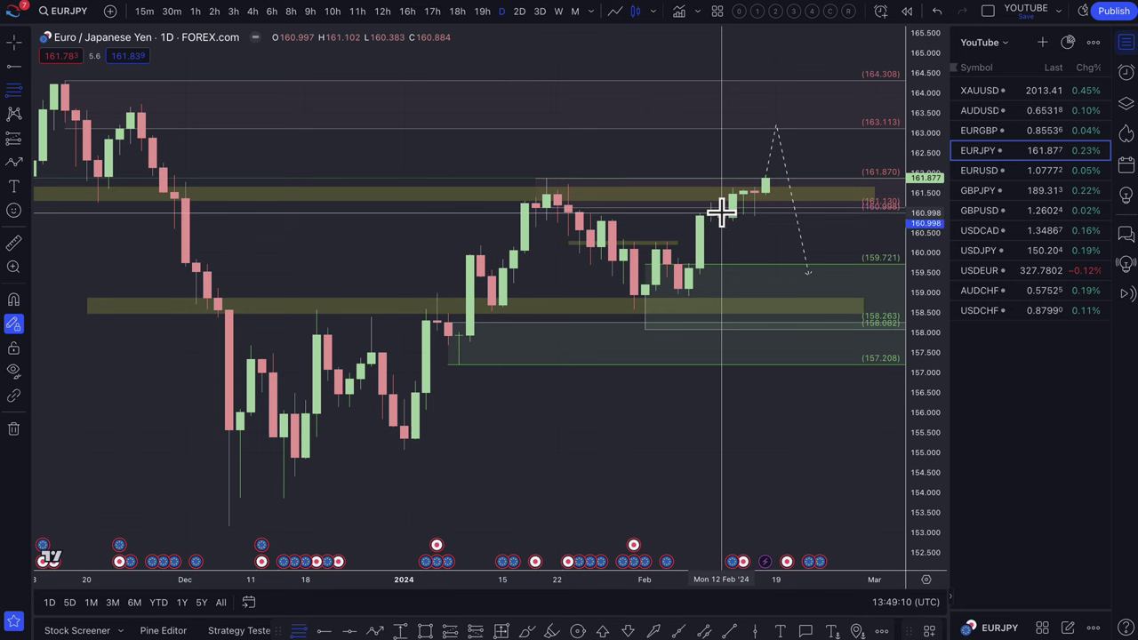
{"action": "left_click_drag", "start_coordinate": [721, 213], "coordinate": [721, 233]}
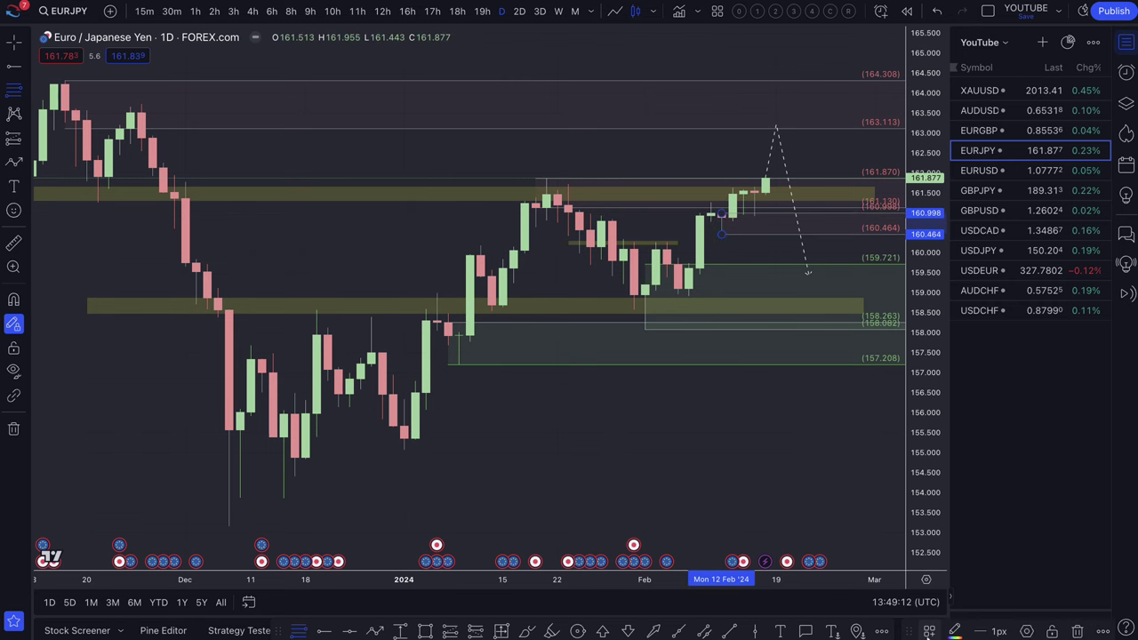
{"action": "left_click", "coordinate": [929, 631]}
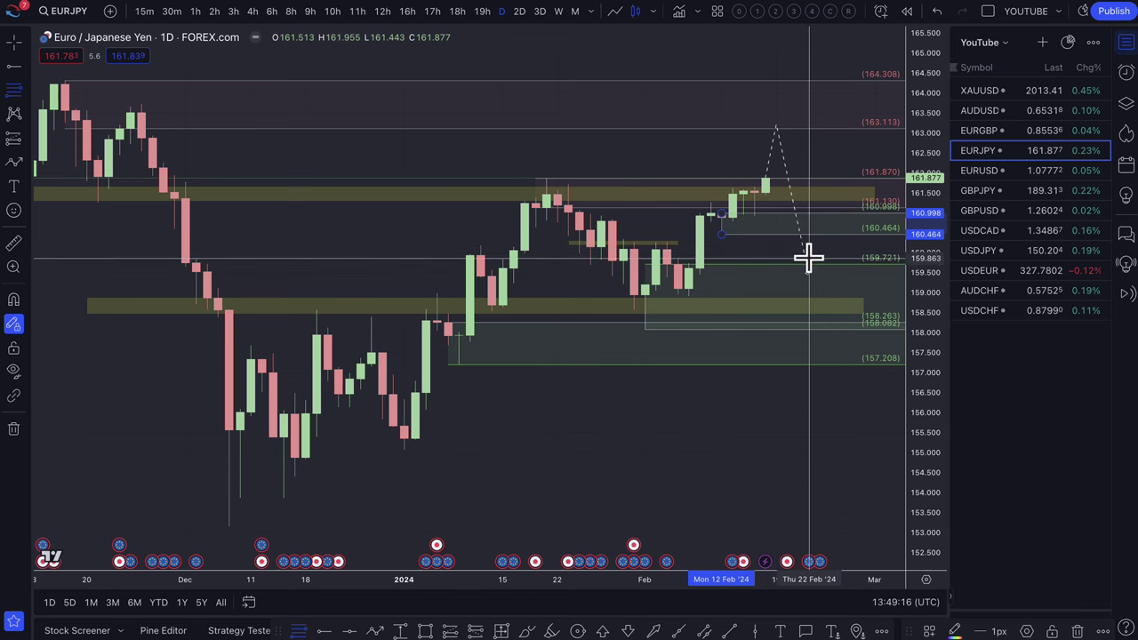
{"action": "left_click_drag", "start_coordinate": [810, 277], "coordinate": [797, 230]}
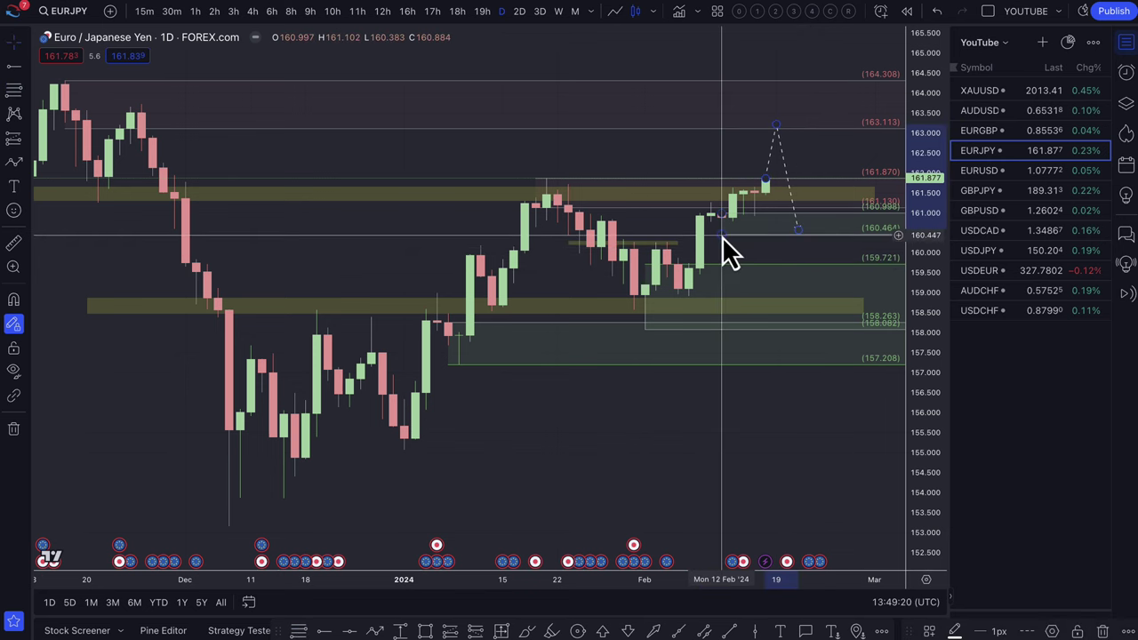
{"action": "left_click_drag", "start_coordinate": [723, 236], "coordinate": [723, 239]}
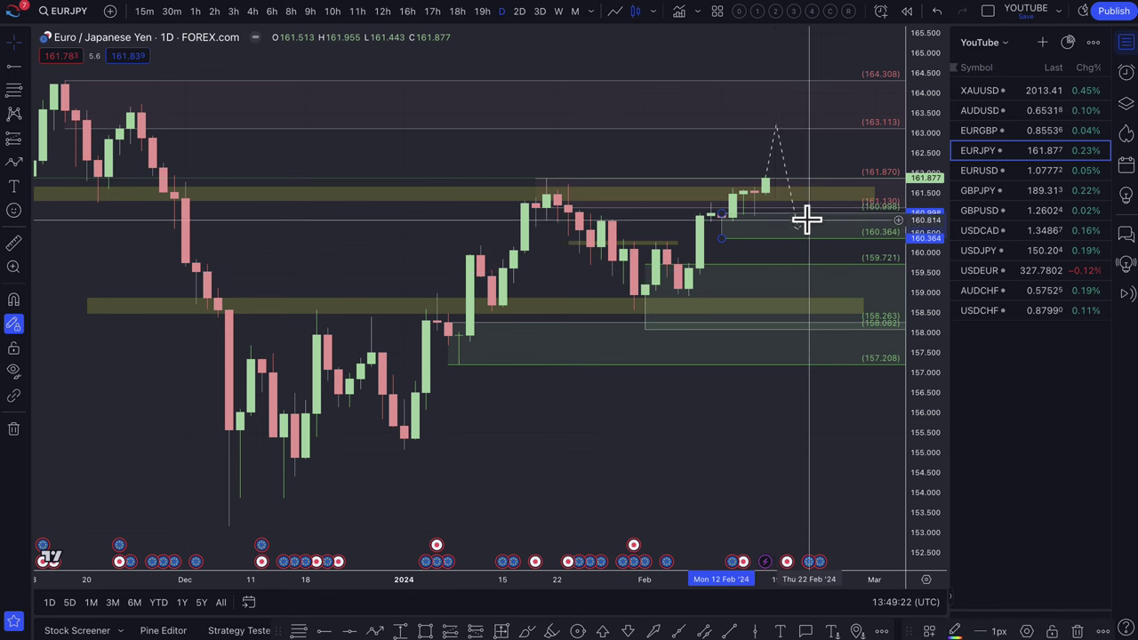
{"action": "left_click_drag", "start_coordinate": [796, 229], "coordinate": [805, 271]}
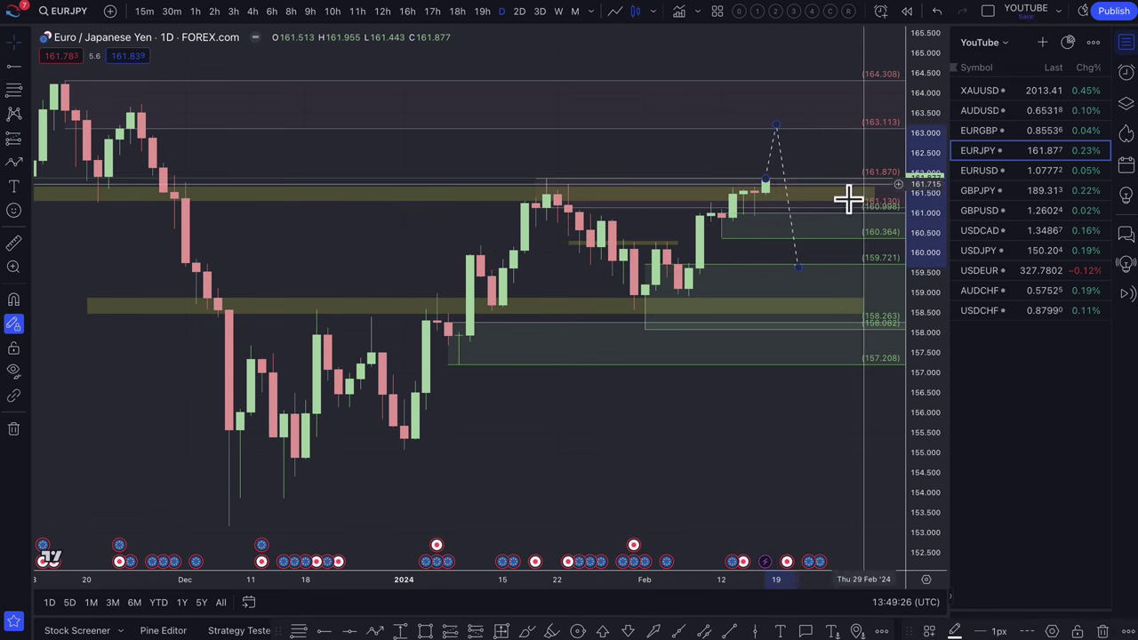
{"action": "scroll", "coordinate": [823, 236], "scroll_direction": "down", "scroll_amount": 5}
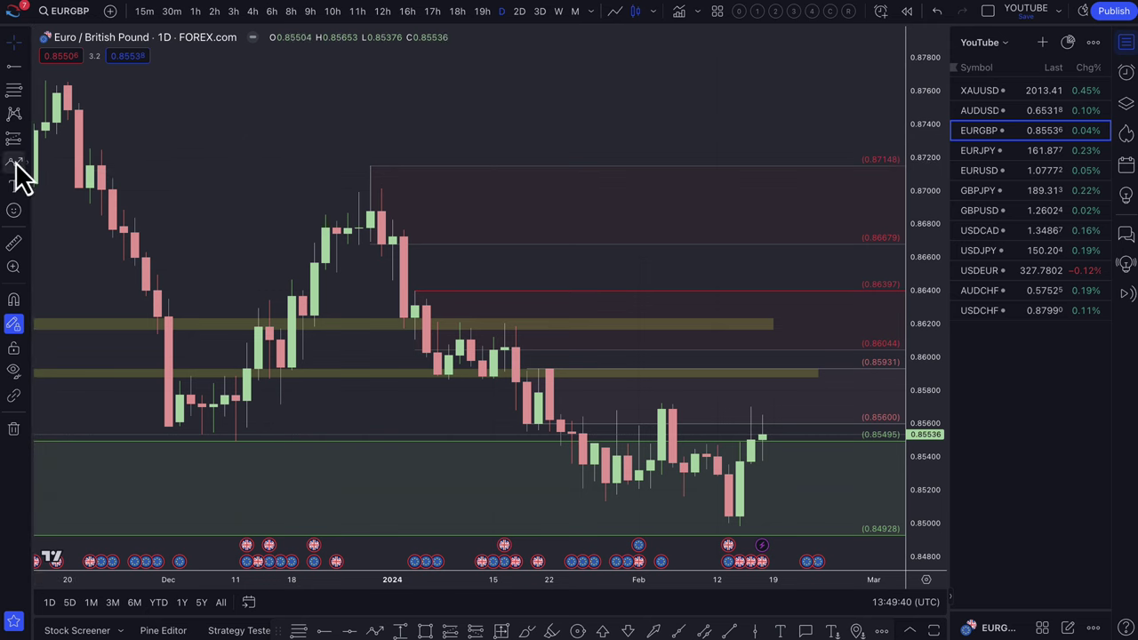
Draw a three-point path on EURGBP from the latest candle up near the lower yellow zone, then down to about 0.8525.
{"action": "left_click", "coordinate": [14, 163]}
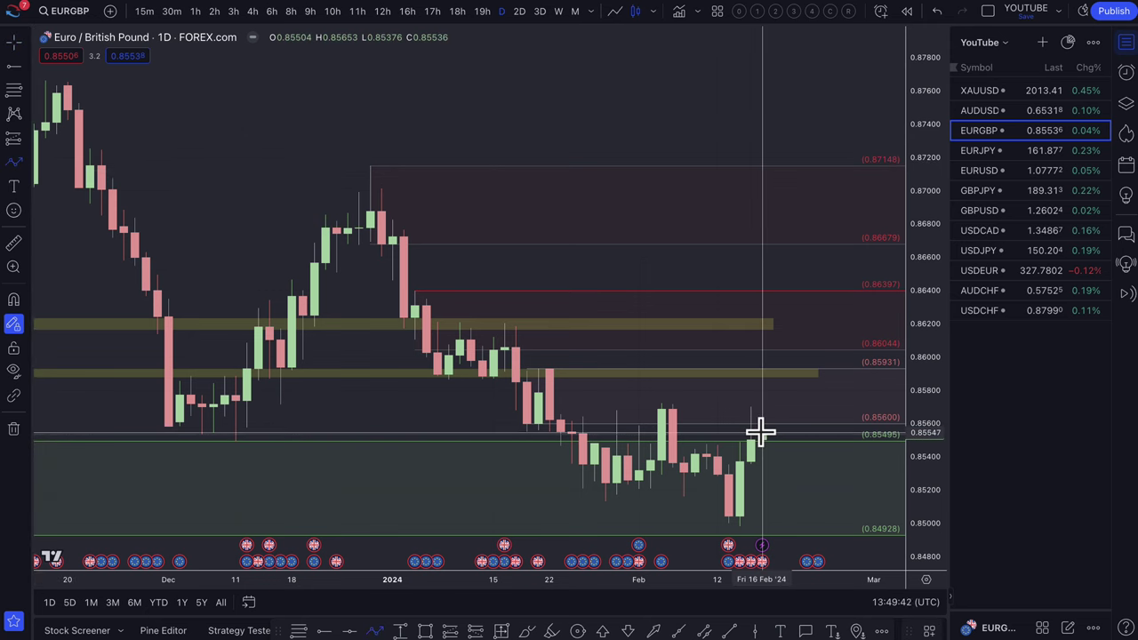
{"action": "left_click", "coordinate": [763, 434]}
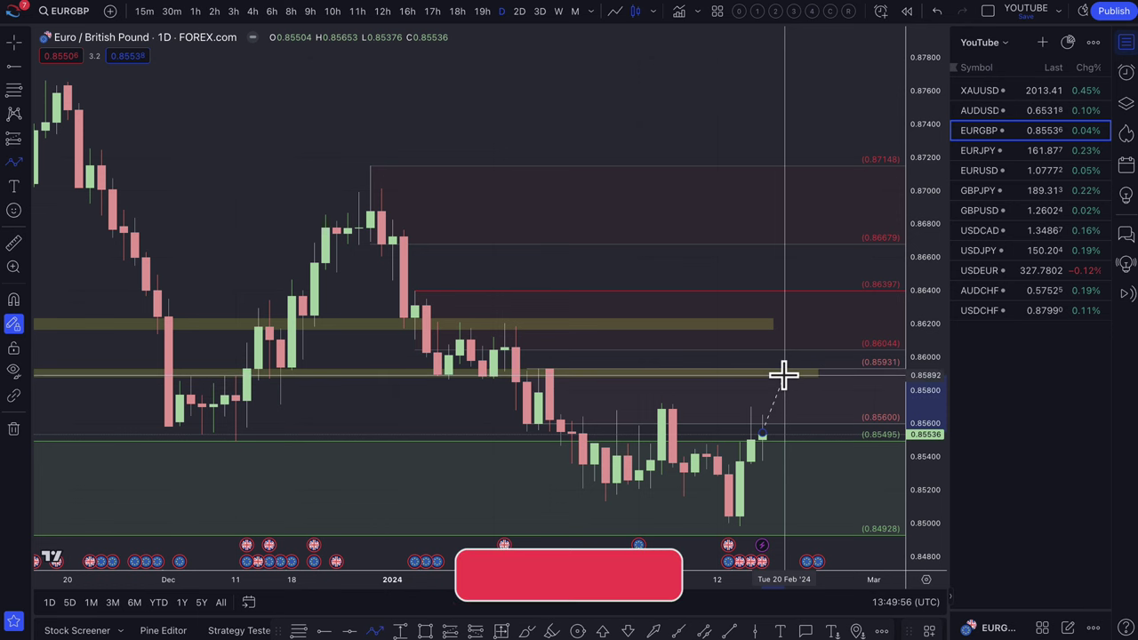
{"action": "left_click", "coordinate": [783, 377]}
{"action": "double_click", "coordinate": [818, 474]}
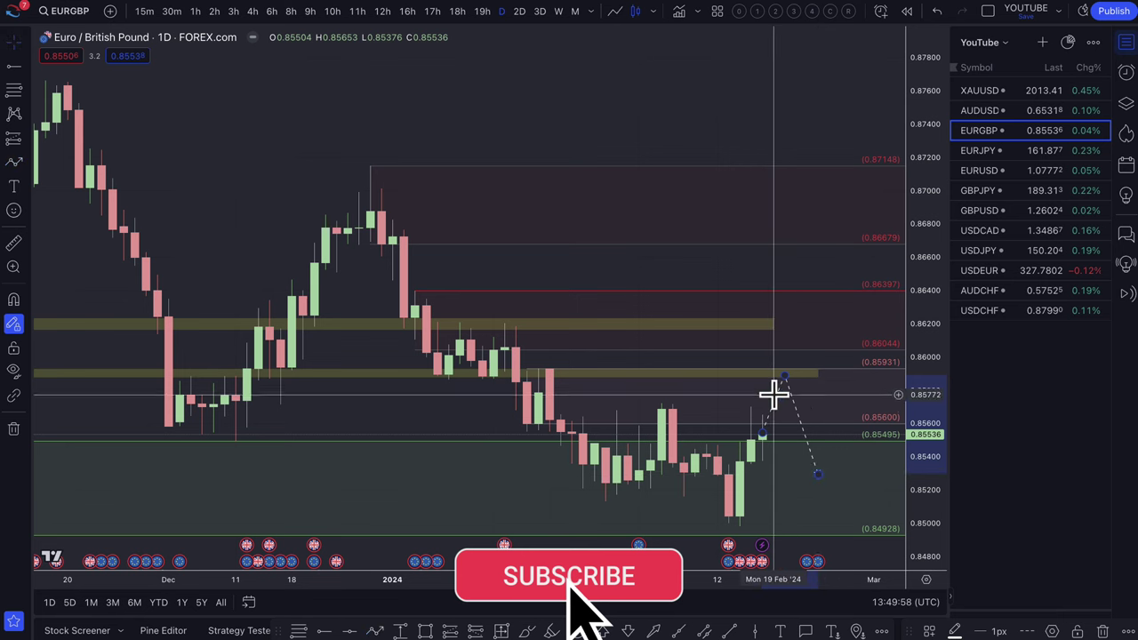
{"action": "right_click", "coordinate": [768, 404]}
{"action": "left_click", "coordinate": [738, 396]}
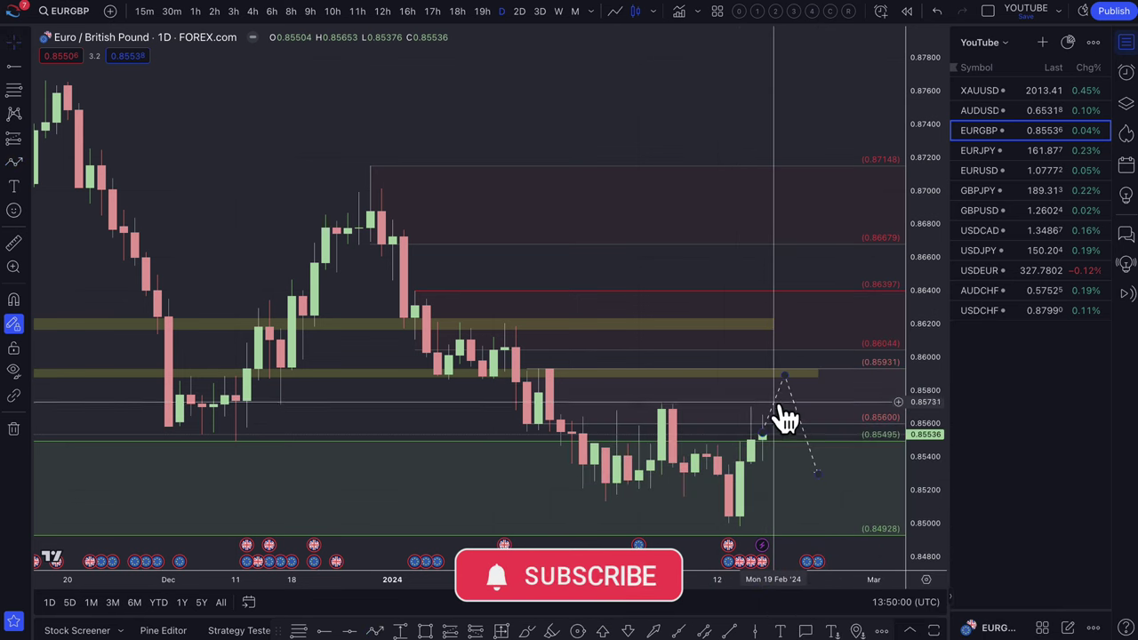
Raise the path's peak into the lower yellow zone at 0.85931.
{"action": "left_click", "coordinate": [784, 375]}
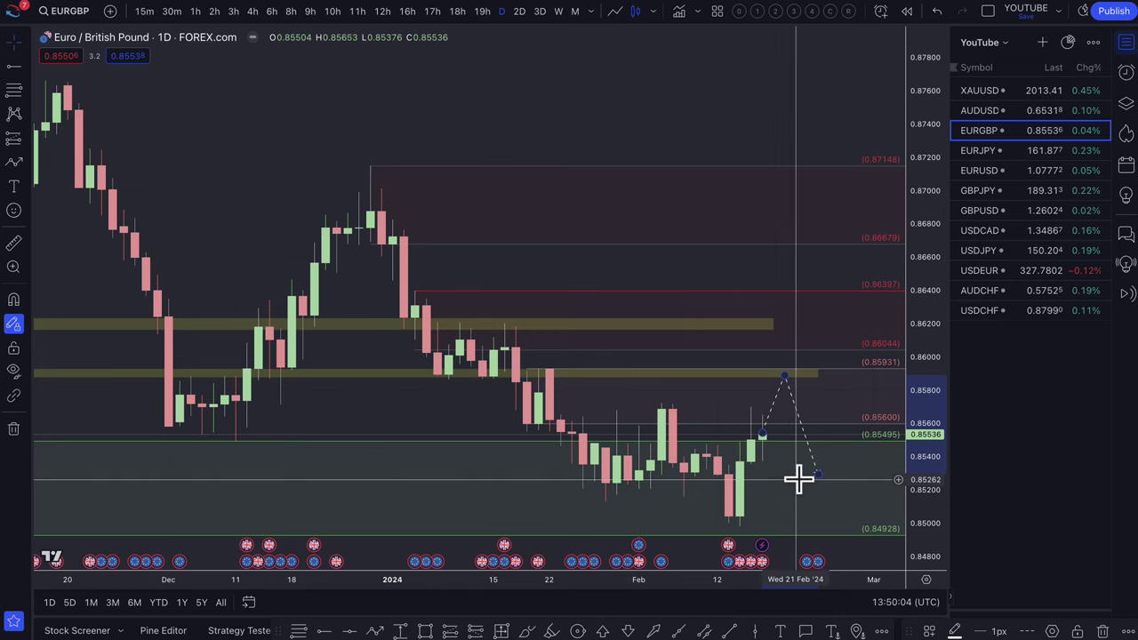
{"action": "scroll", "coordinate": [797, 477], "scroll_direction": "down", "scroll_amount": 1}
{"action": "scroll", "coordinate": [798, 478], "scroll_direction": "down", "scroll_amount": 1}
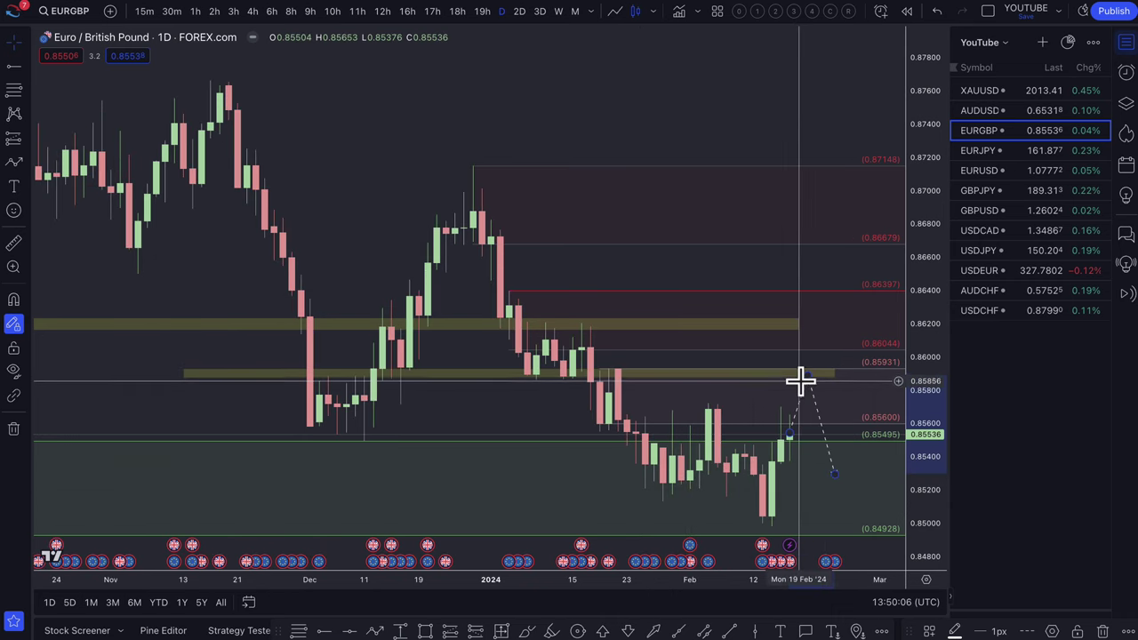
{"action": "left_click_drag", "start_coordinate": [799, 377], "coordinate": [807, 373]}
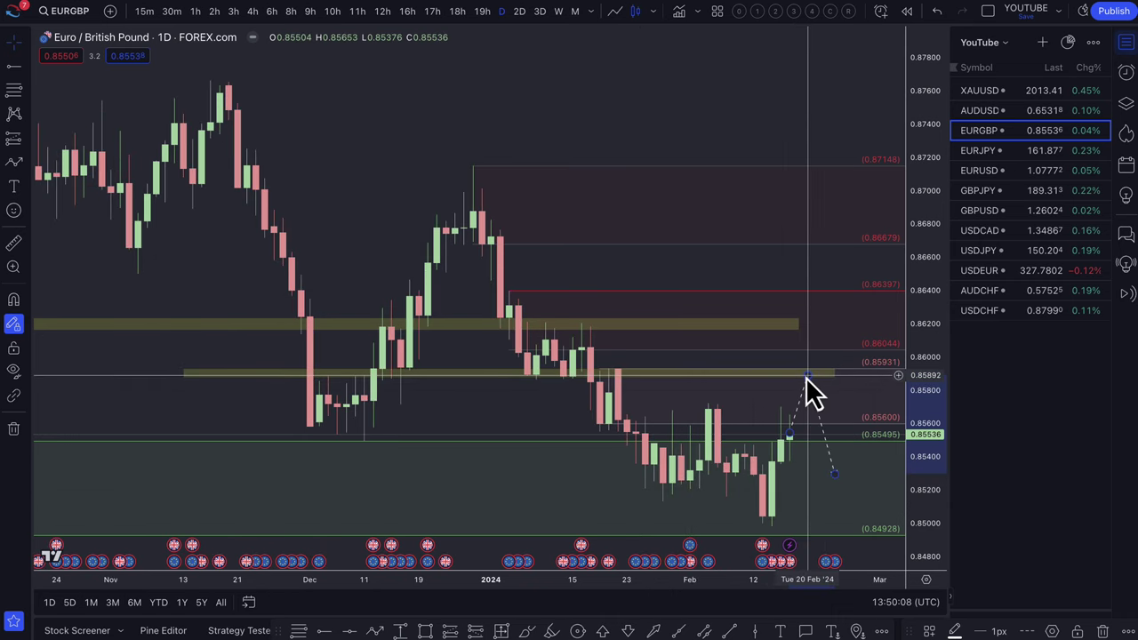
{"action": "left_click", "coordinate": [800, 324]}
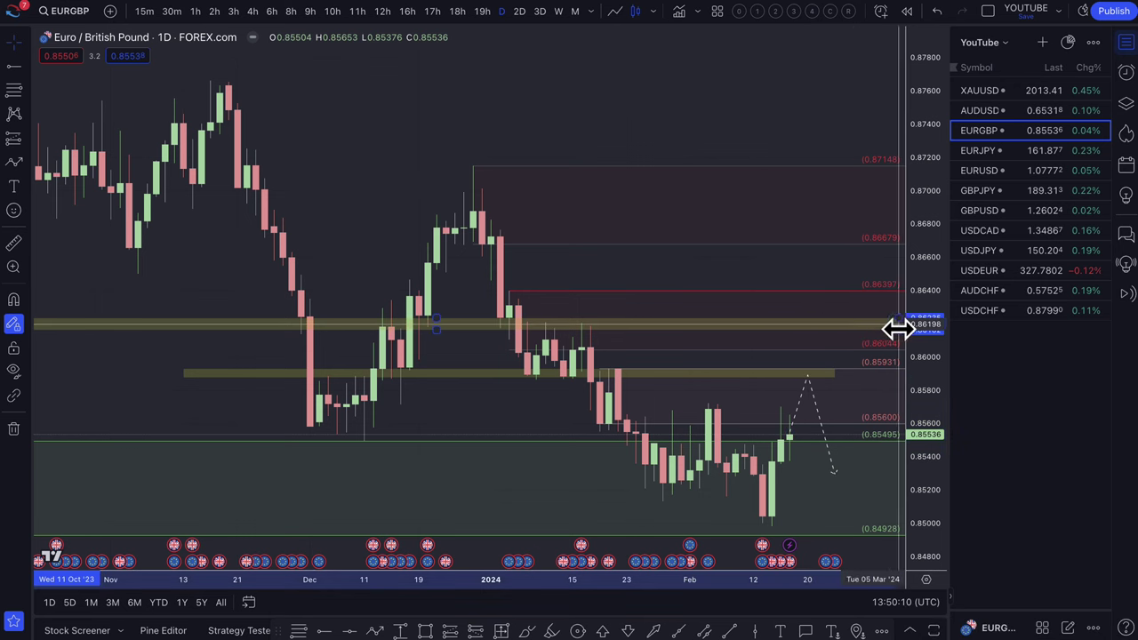
{"action": "left_click", "coordinate": [808, 382]}
{"action": "mouse_move", "coordinate": [809, 377]}
{"action": "left_mouse_down"}
{"action": "mouse_move", "coordinate": [807, 333]}
{"action": "mouse_move", "coordinate": [807, 370]}
{"action": "left_mouse_up"}
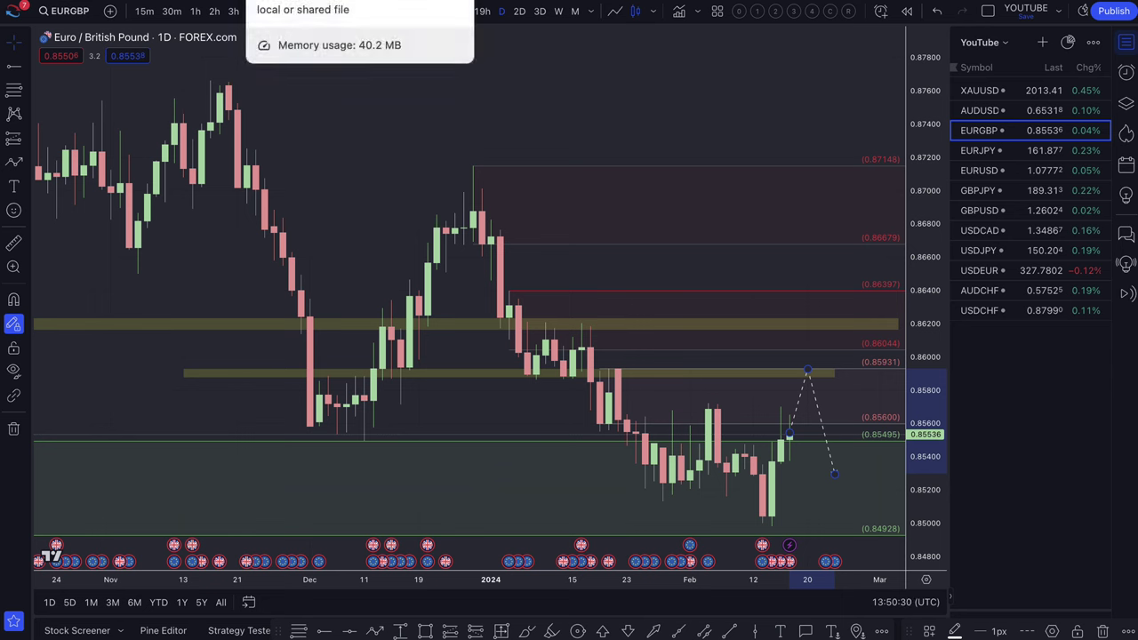
Bring up the ING 'Our view on central banks' PDF and fit page 3's Central Bank rate forecasts chart on screen.
{"action": "left_click", "coordinate": [360, 1]}
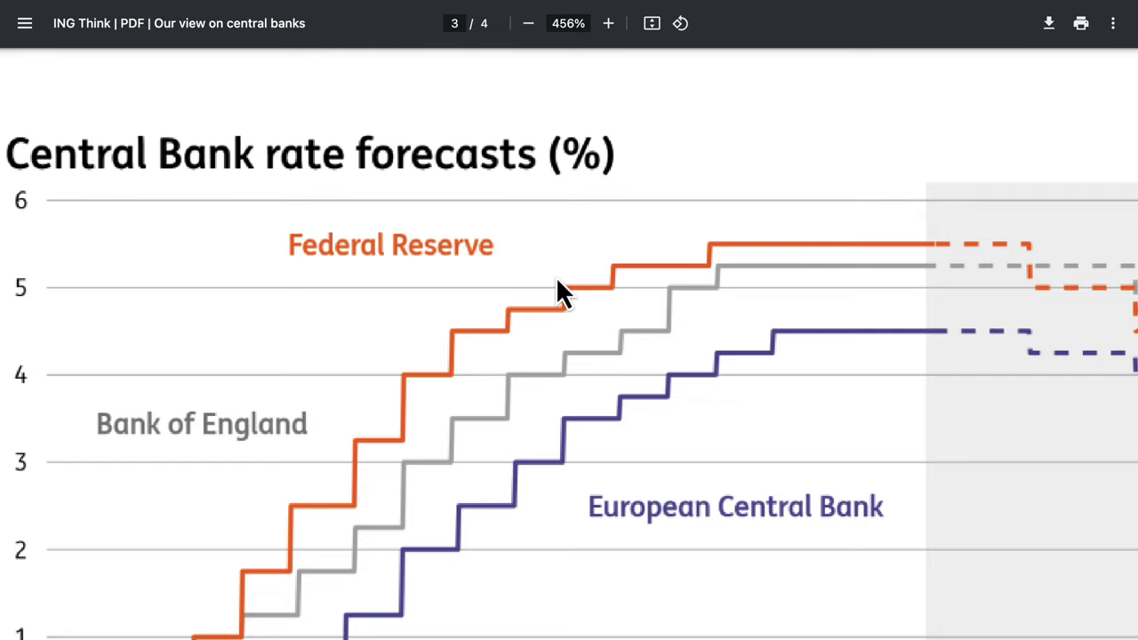
{"action": "scroll", "coordinate": [639, 323], "scroll_direction": "down", "scroll_amount": 5}
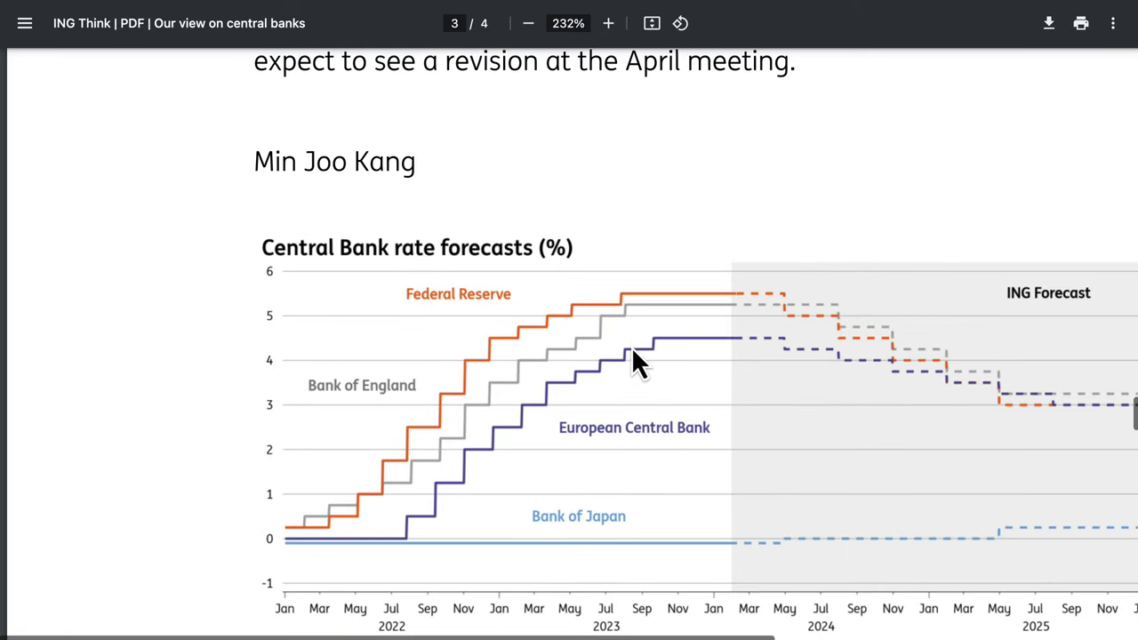
{"action": "scroll", "coordinate": [665, 278], "scroll_direction": "up", "scroll_amount": 3}
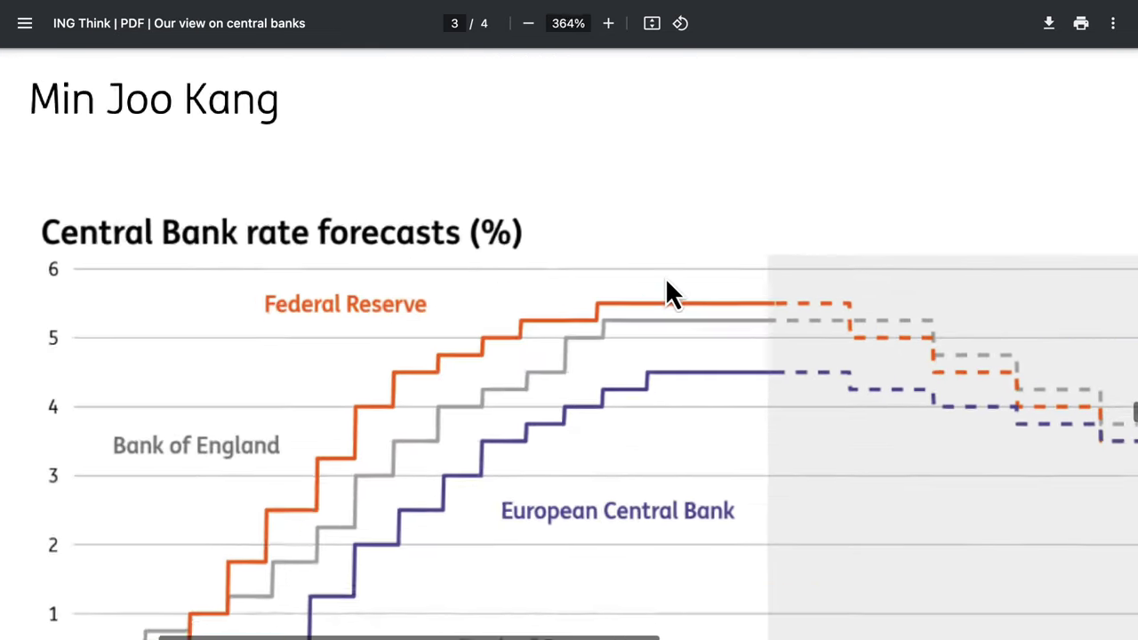
{"action": "scroll", "coordinate": [666, 278], "scroll_direction": "down", "scroll_amount": 2}
{"action": "scroll", "coordinate": [665, 277], "scroll_direction": "right", "scroll_amount": 3}
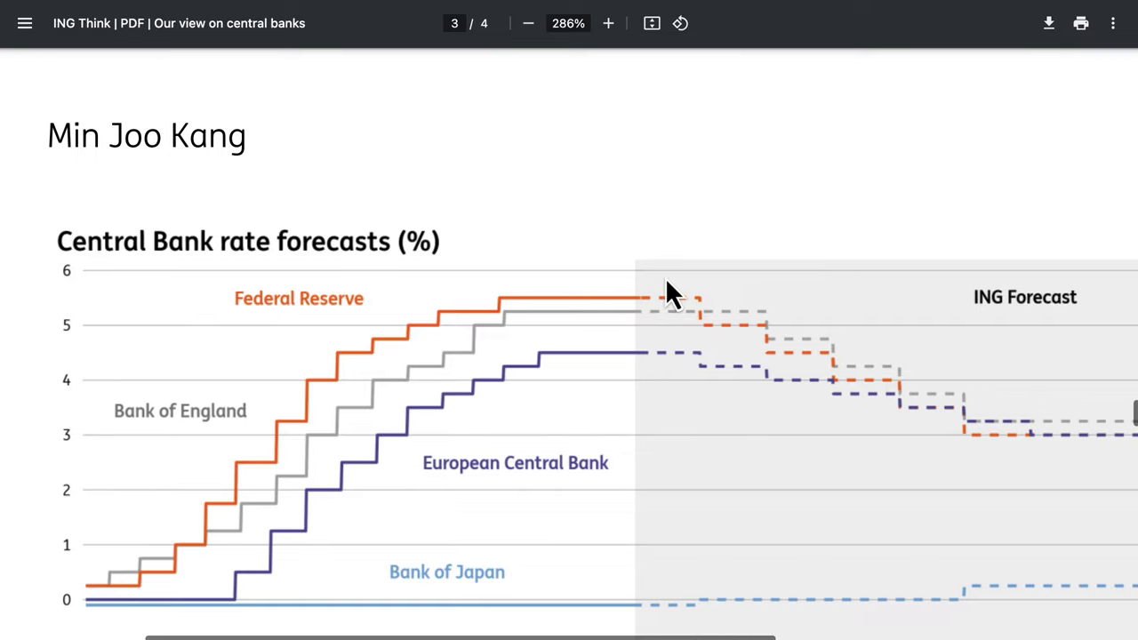
{"action": "scroll", "coordinate": [665, 278], "scroll_direction": "down", "scroll_amount": 3}
{"action": "scroll", "coordinate": [665, 280], "scroll_direction": "left", "scroll_amount": 1}
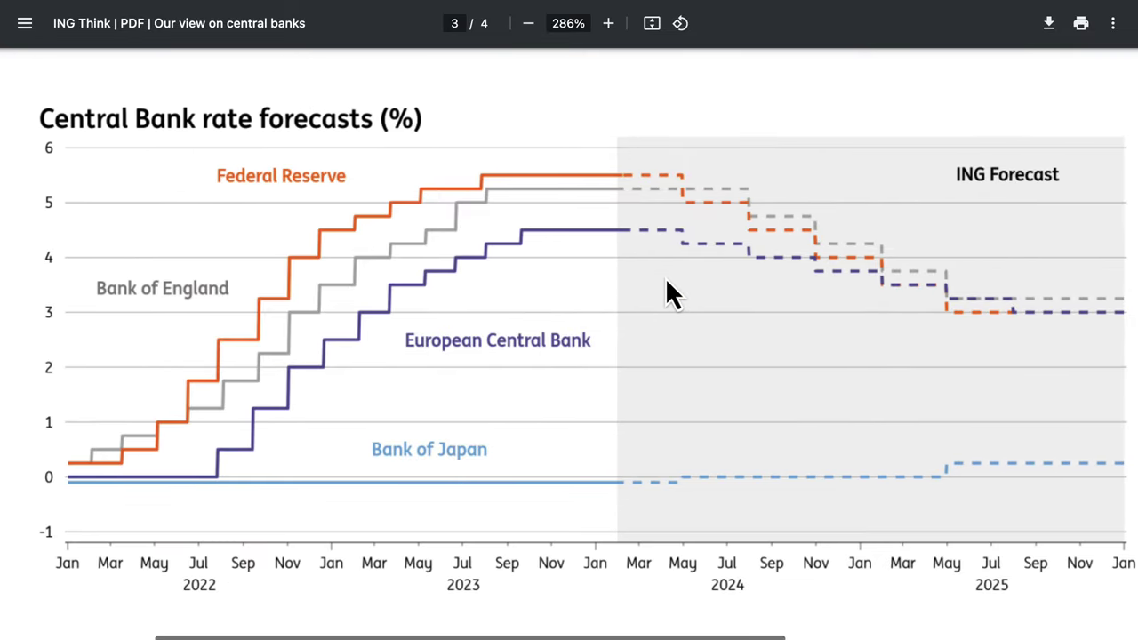
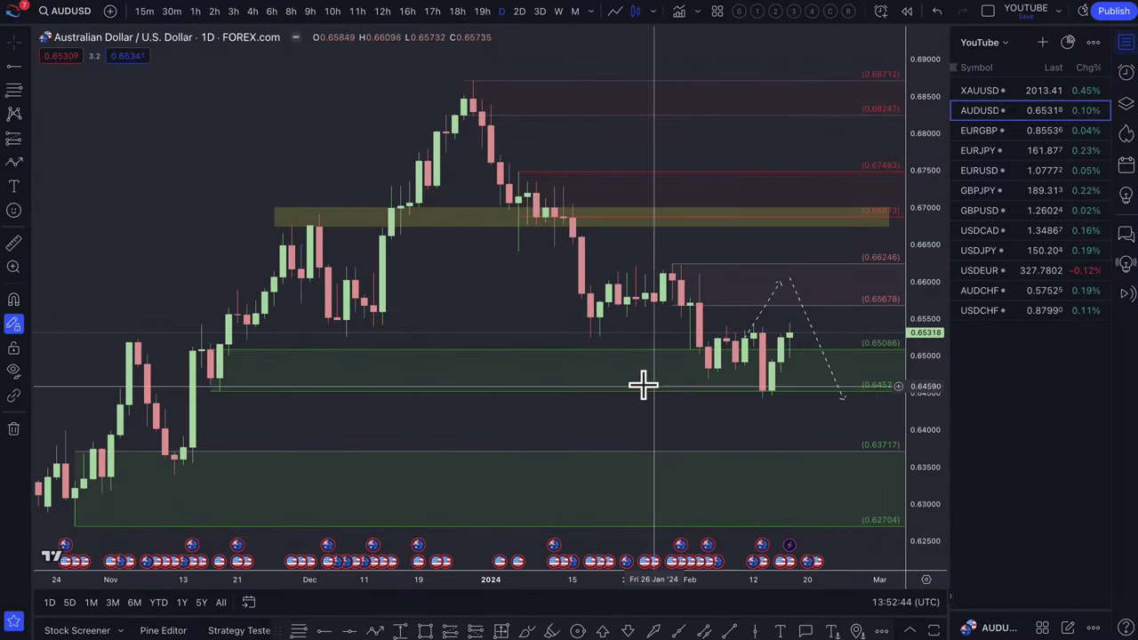
Trim the old dashed AUDUSD projection and move it to start at the latest candle.
{"action": "left_click", "coordinate": [815, 331]}
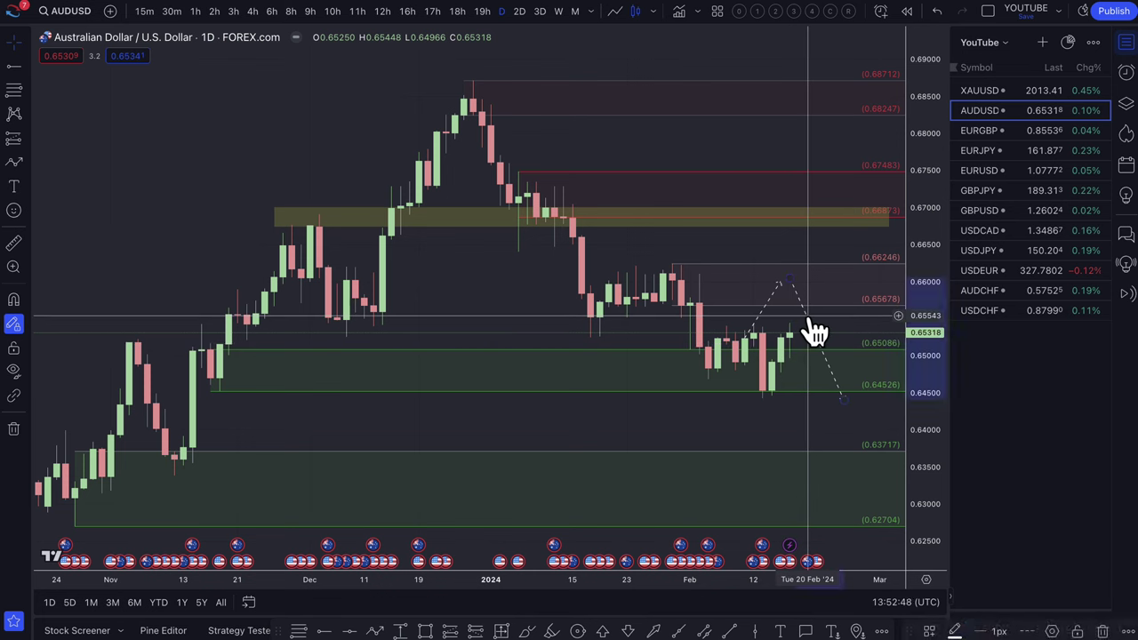
{"action": "key", "text": "ctrl+z"}
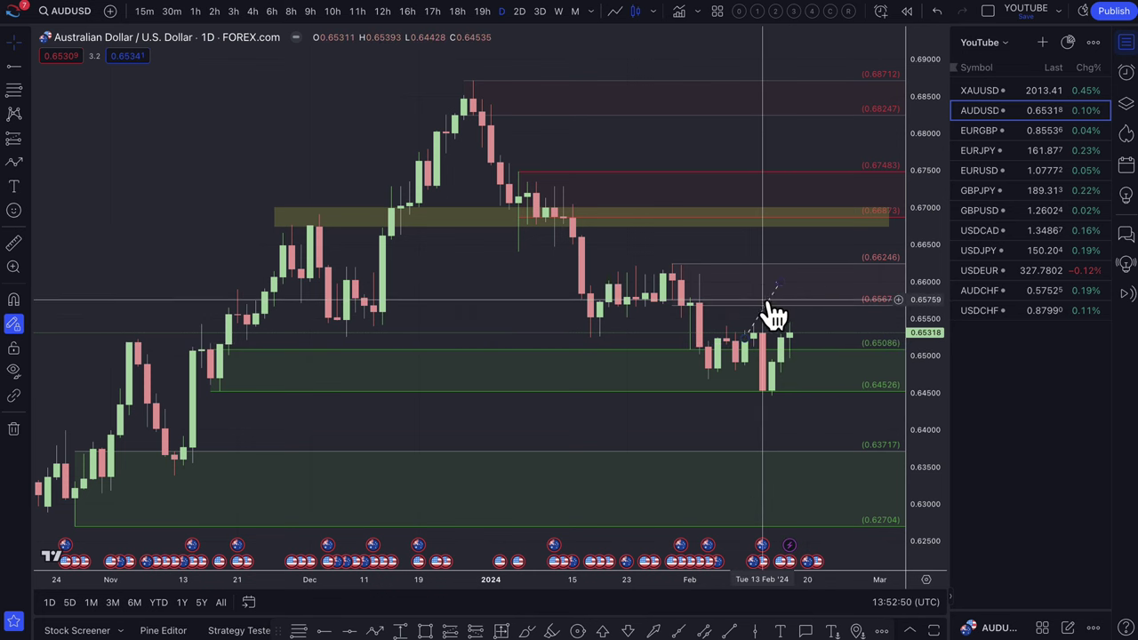
{"action": "left_click_drag", "start_coordinate": [770, 301], "coordinate": [807, 284]}
{"action": "left_click", "coordinate": [807, 286]}
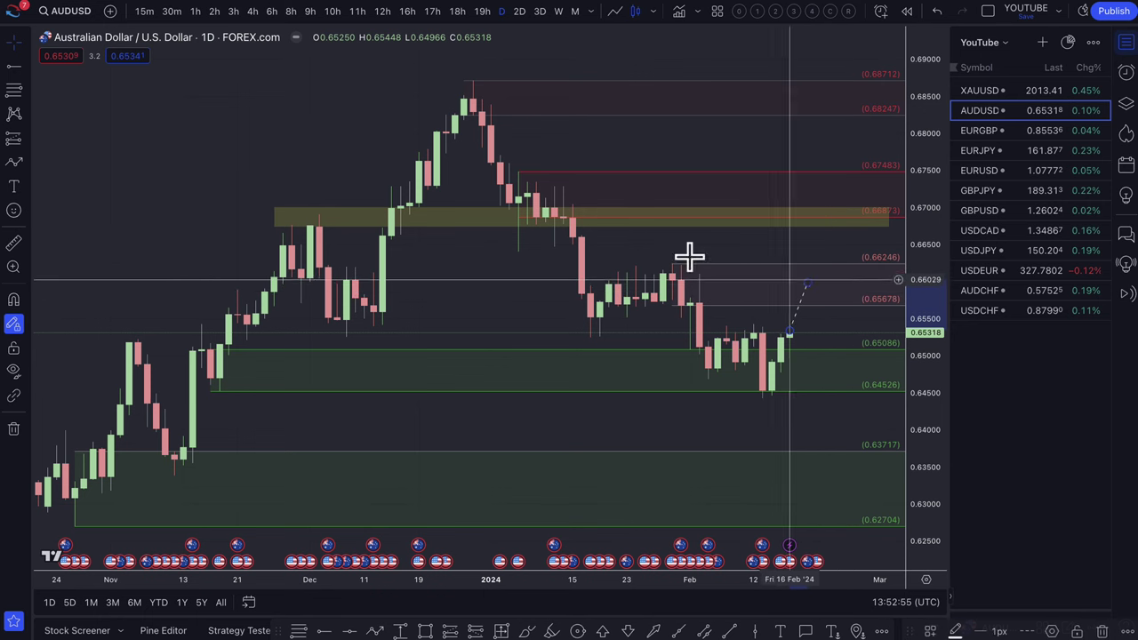
Draw a dashed zigzag path from the latest candle, swinging between the demand zone low and about 0.6568, ending near 0.6488.
{"action": "left_click", "coordinate": [16, 164]}
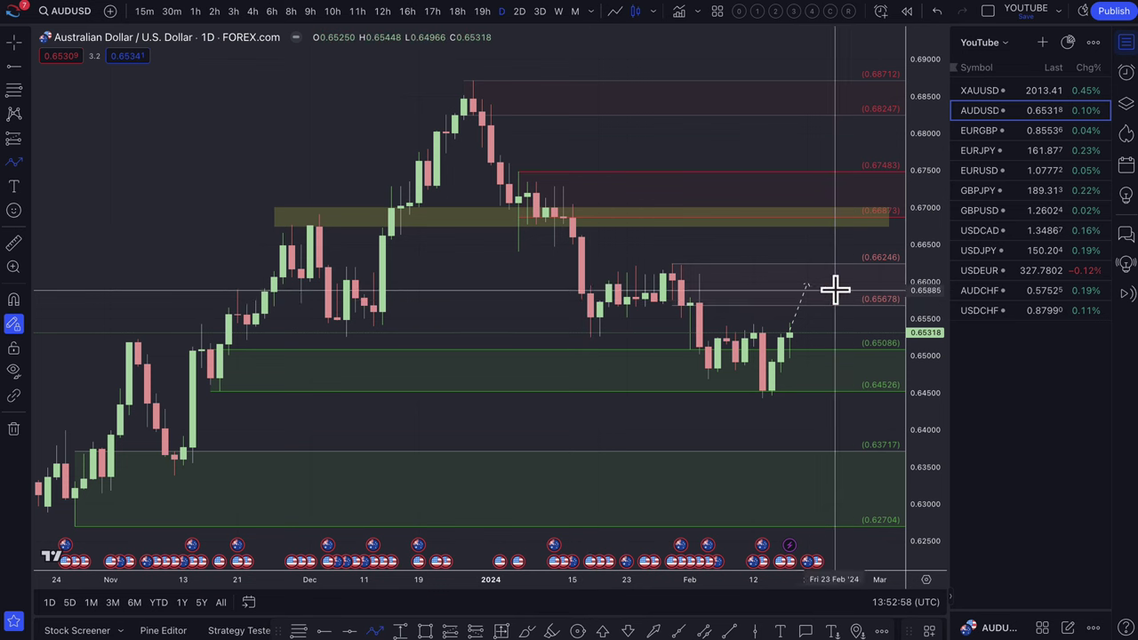
{"action": "left_click", "coordinate": [780, 347]}
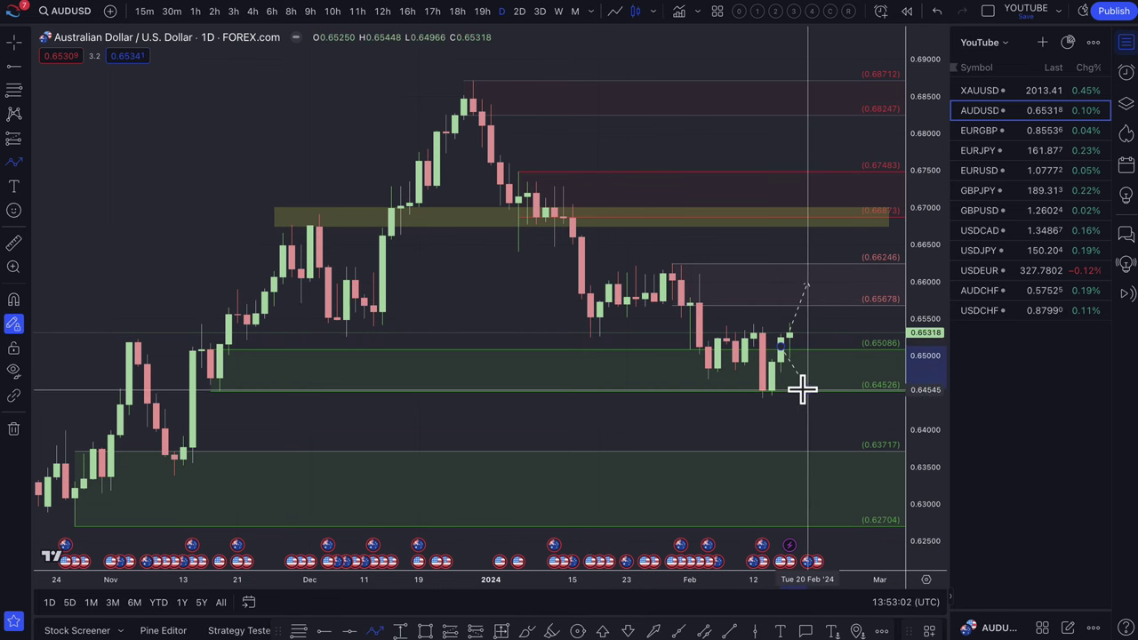
{"action": "left_click", "coordinate": [806, 388]}
{"action": "left_click", "coordinate": [842, 299]}
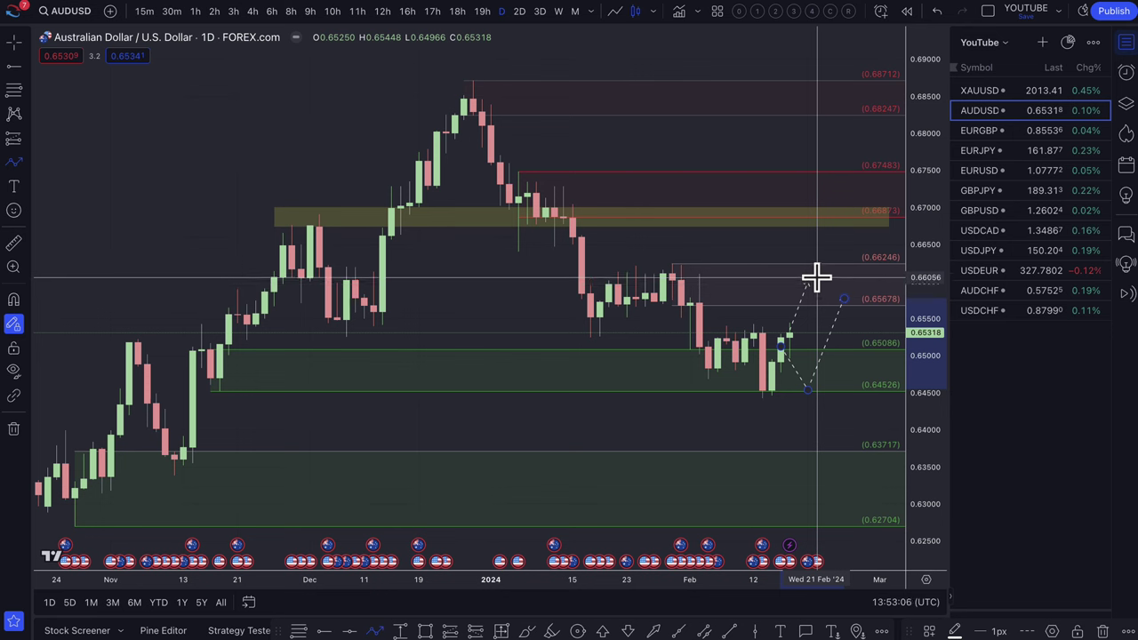
{"action": "left_click", "coordinate": [816, 277]}
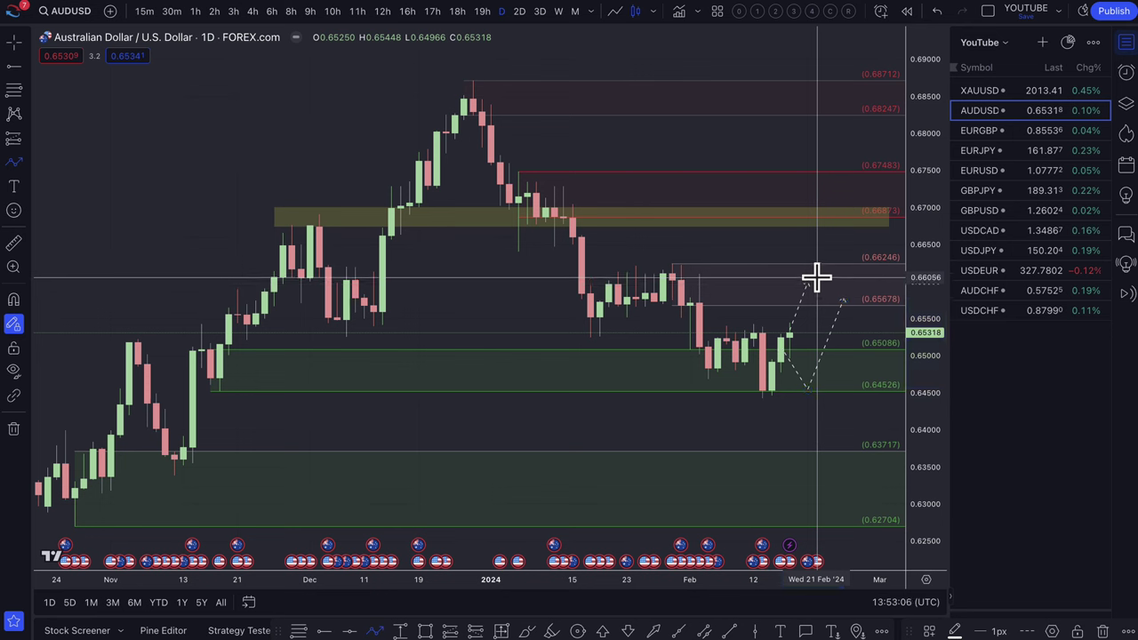
{"action": "left_click", "coordinate": [851, 372]}
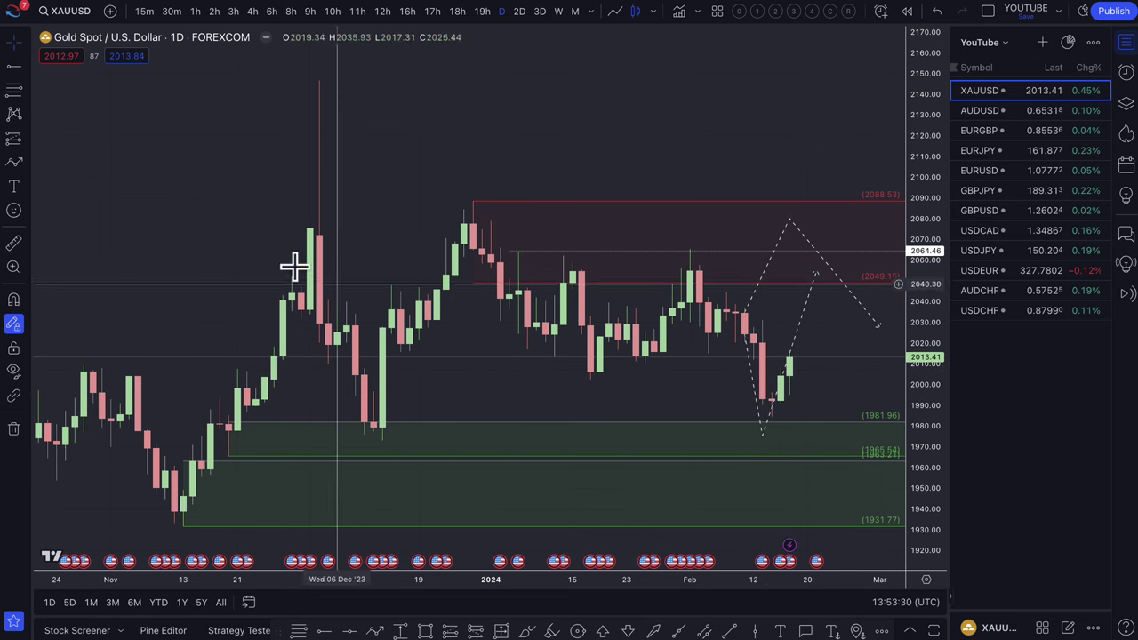
Draw a dashed XAUUSD path from the Feb 16 candle down to about 1942, then up to about 2018.
{"action": "left_click", "coordinate": [14, 162]}
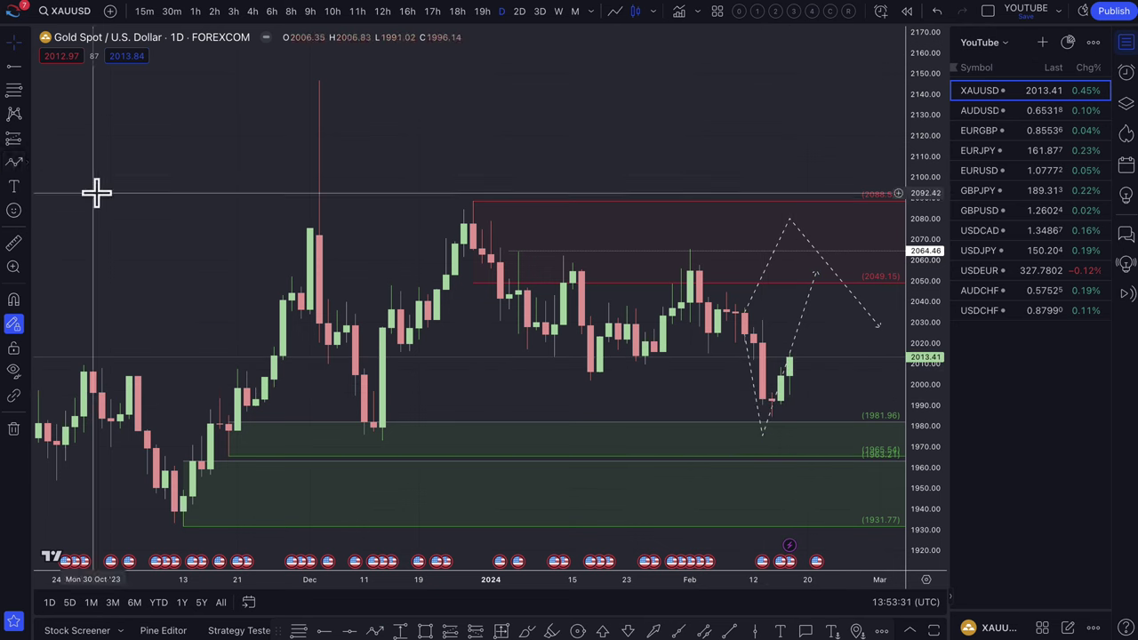
{"action": "left_click", "coordinate": [790, 361]}
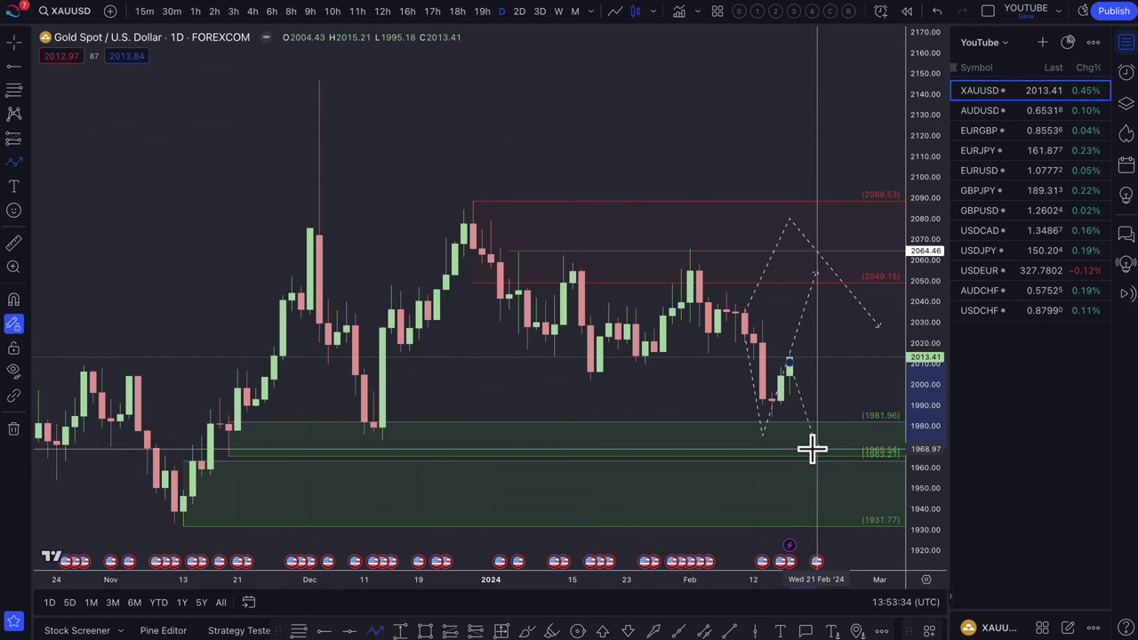
{"action": "scroll", "coordinate": [819, 457], "scroll_direction": "down", "scroll_amount": 3}
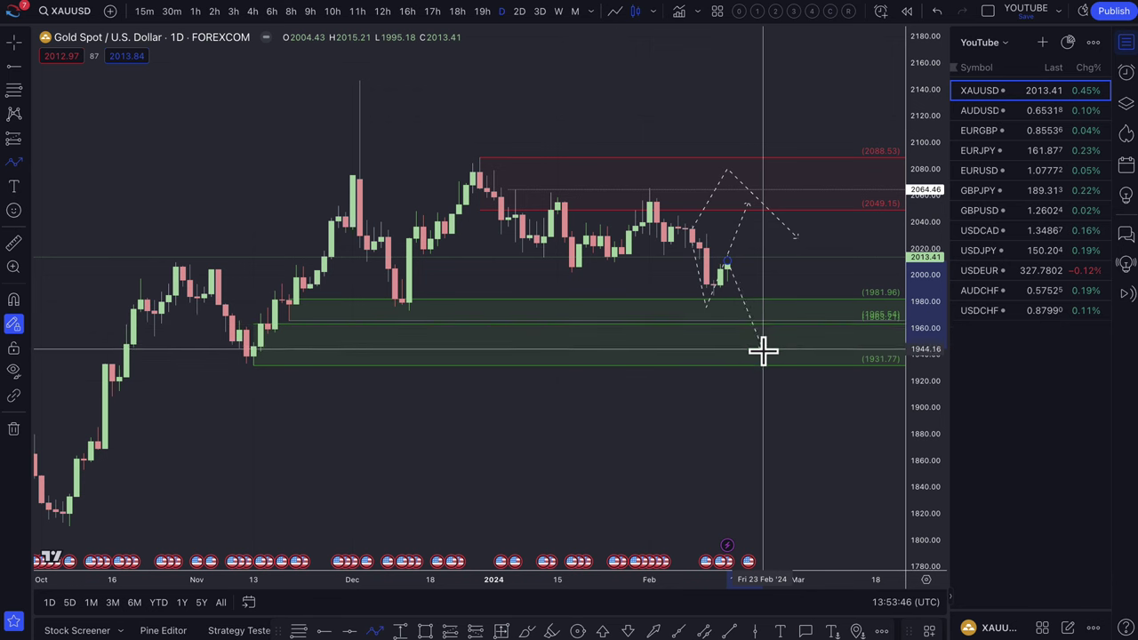
{"action": "left_click", "coordinate": [763, 350]}
{"action": "left_click", "coordinate": [845, 252]}
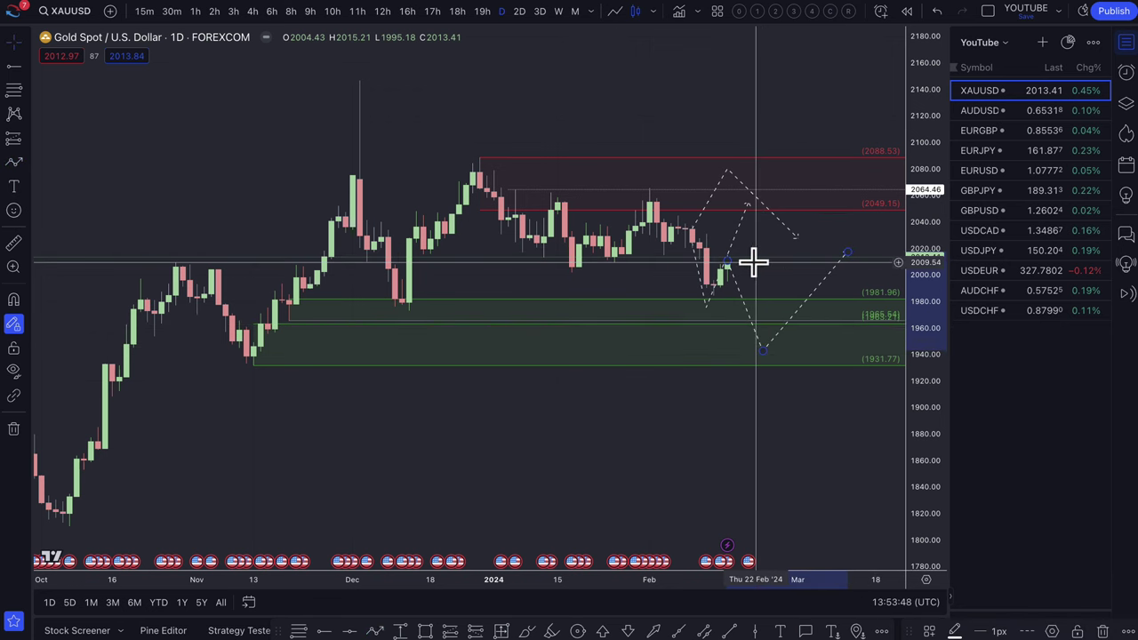
{"action": "scroll", "coordinate": [747, 262], "scroll_direction": "up", "scroll_amount": 3}
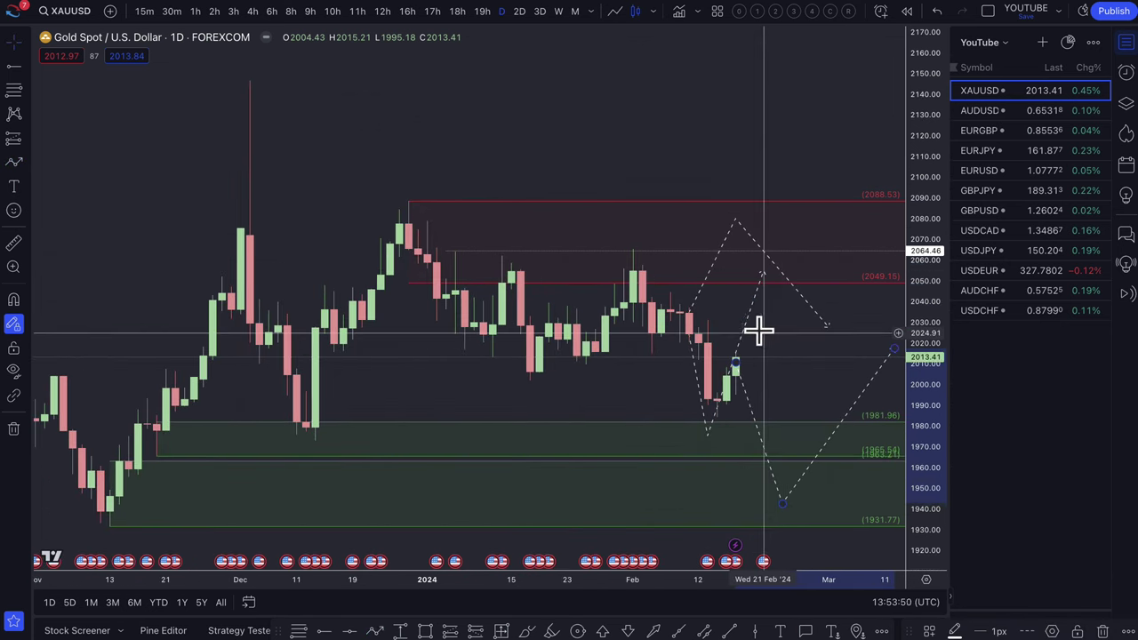
Remove the older upward dashed leg and anchor a new zone rectangle at 2020.09.
{"action": "right_click", "coordinate": [758, 331]}
{"action": "left_click", "coordinate": [757, 334]}
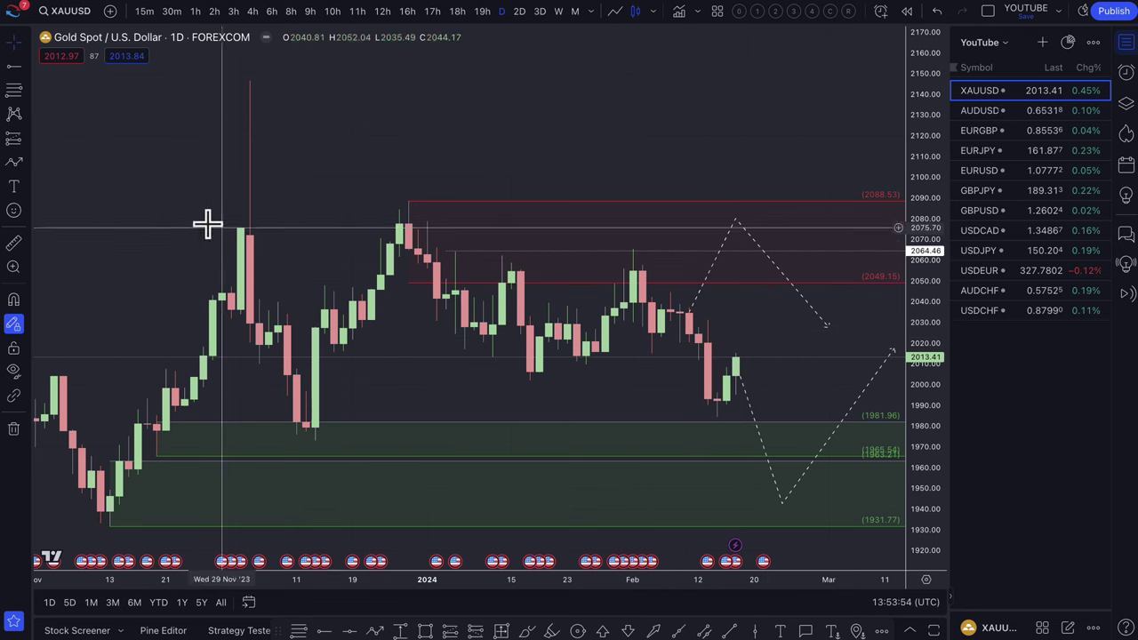
{"action": "left_click", "coordinate": [13, 89]}
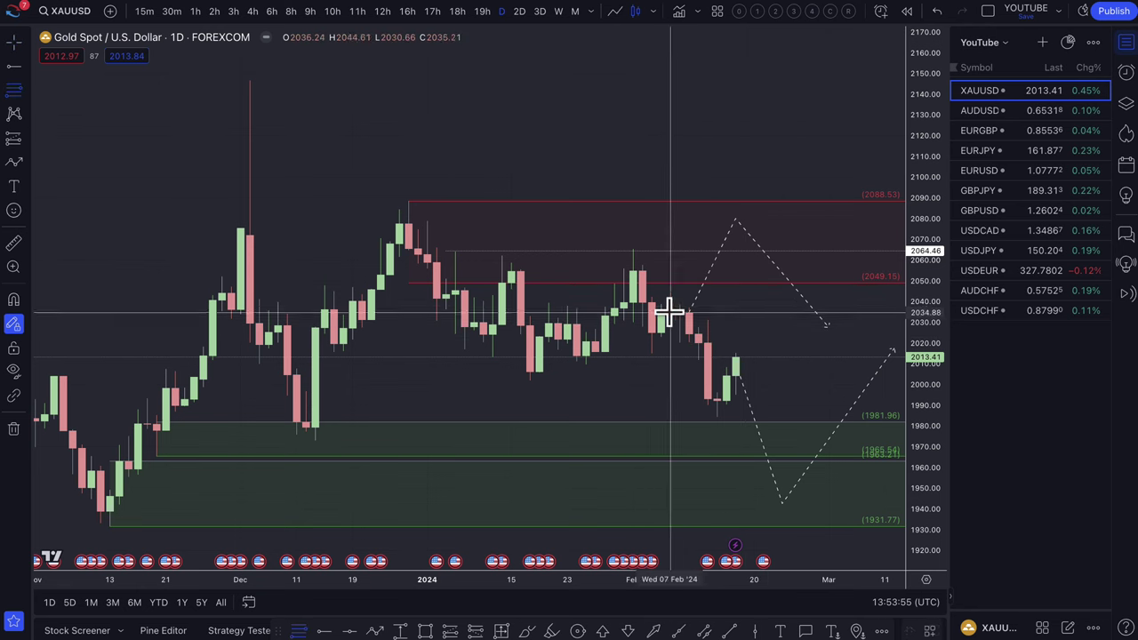
{"action": "left_click", "coordinate": [707, 344]}
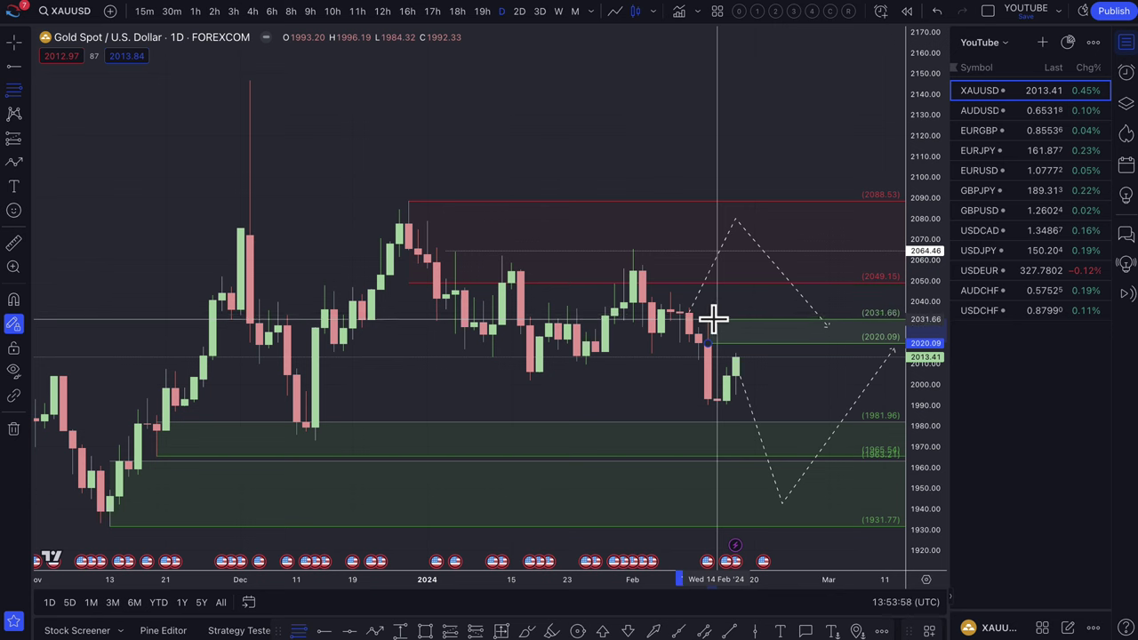
Set the zone's top at 2031.02 and style it with the red 1. SUPPLY template.
{"action": "left_click", "coordinate": [715, 319]}
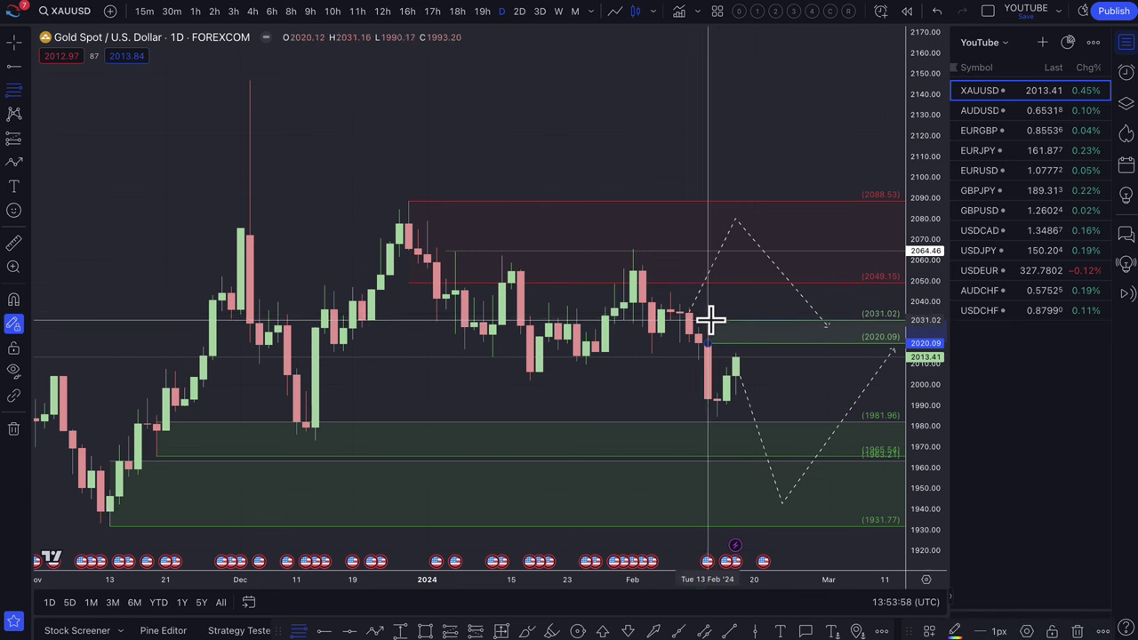
{"action": "left_click", "coordinate": [929, 628]}
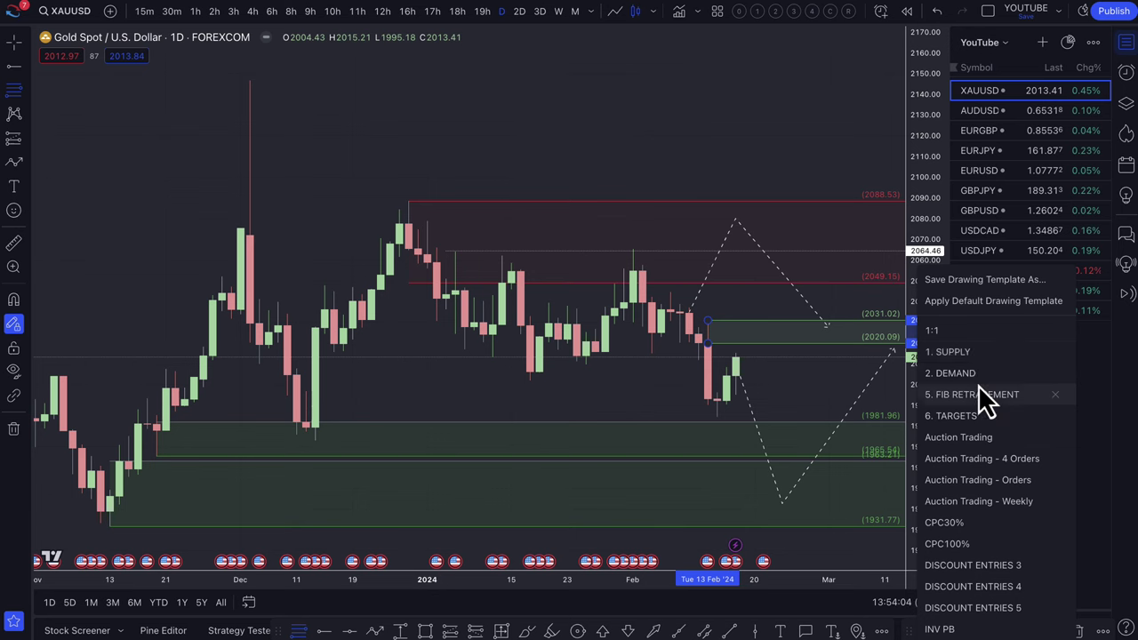
{"action": "left_click", "coordinate": [975, 353]}
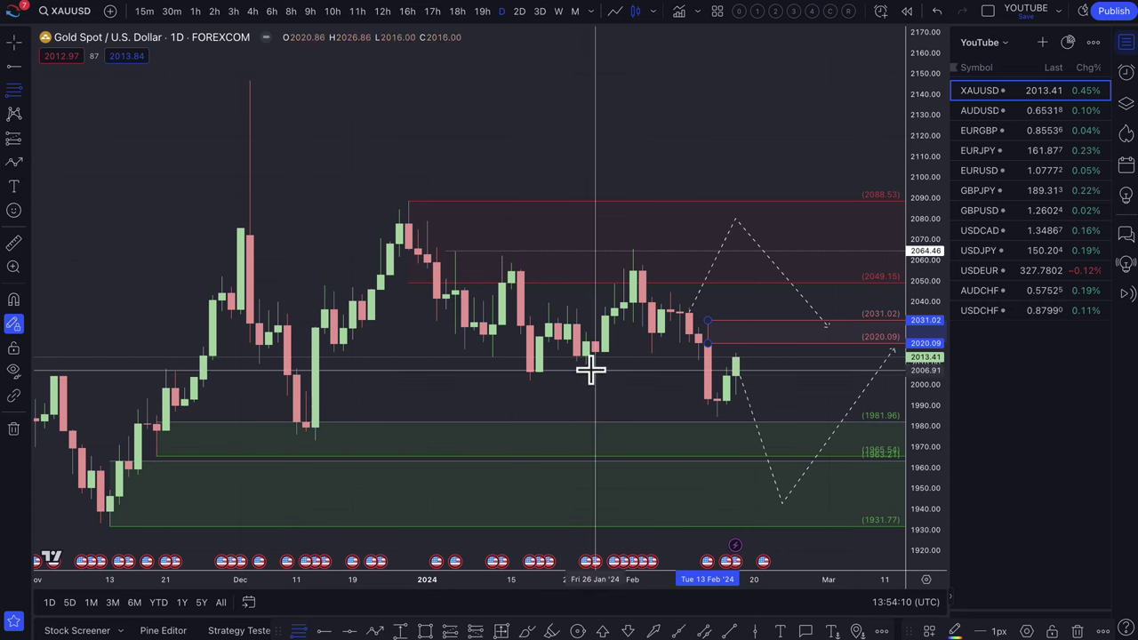
{"action": "left_click", "coordinate": [700, 293]}
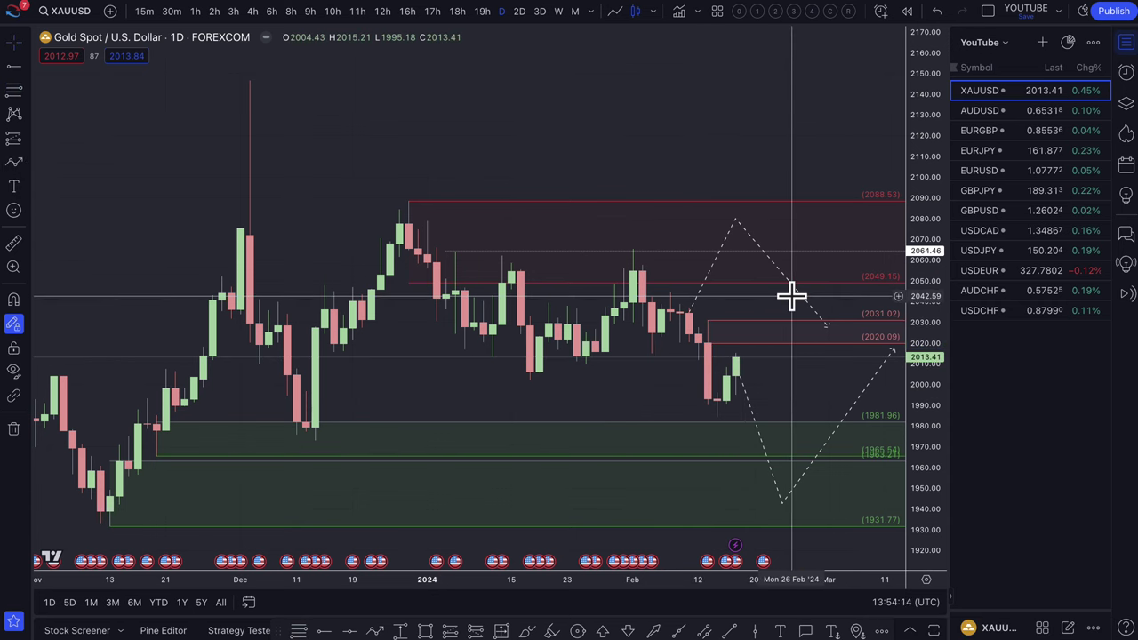
Replace the upper zigzag with a dashed swing peaking near 2030 and dropping to about 1990.
{"action": "left_click", "coordinate": [702, 294]}
{"action": "key", "text": "Delete"}
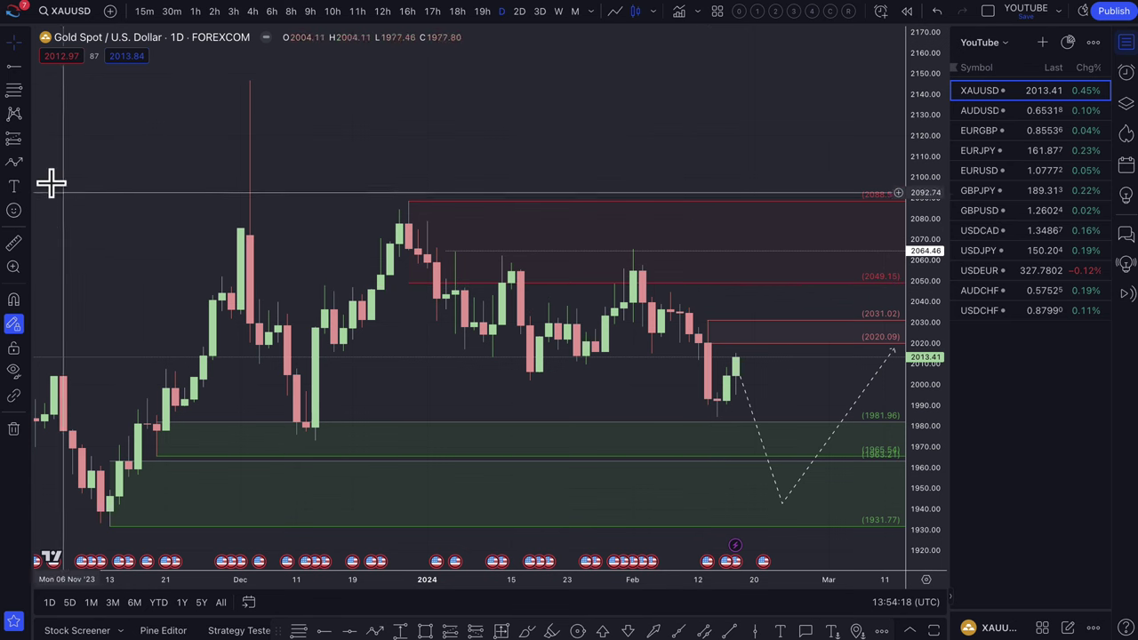
{"action": "left_click", "coordinate": [16, 164]}
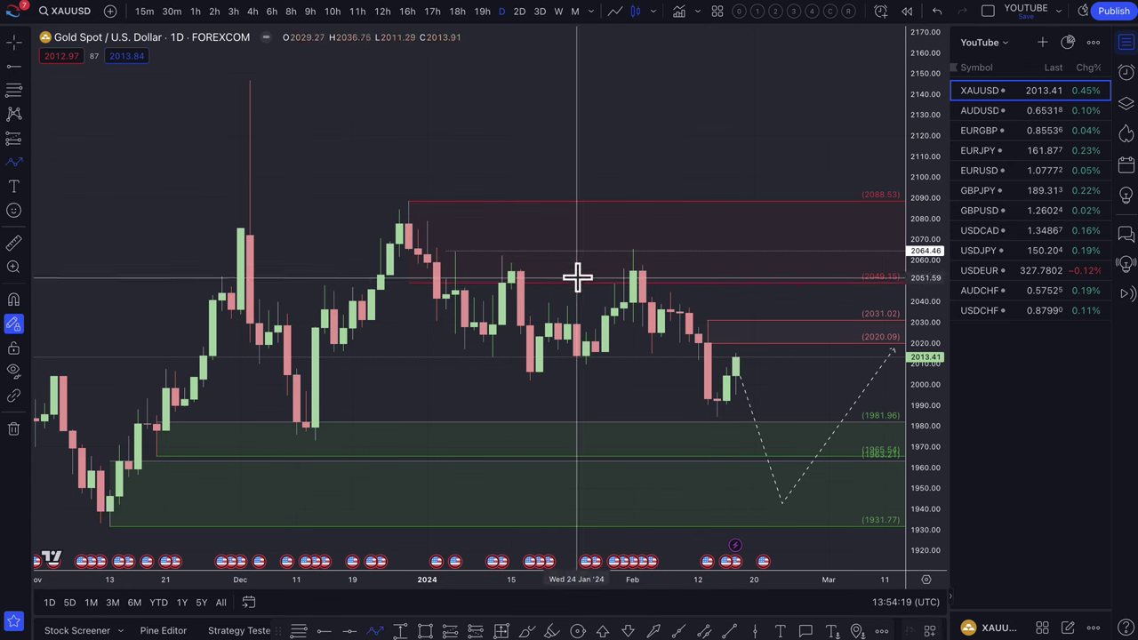
{"action": "left_click", "coordinate": [736, 355]}
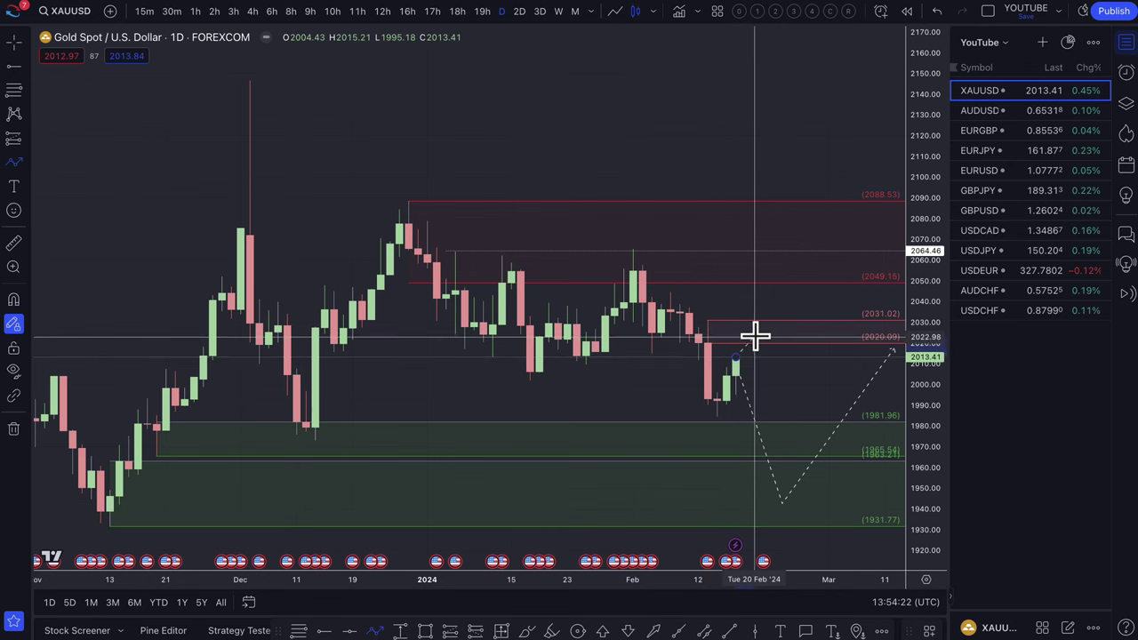
{"action": "left_click", "coordinate": [755, 331]}
{"action": "double_click", "coordinate": [783, 402]}
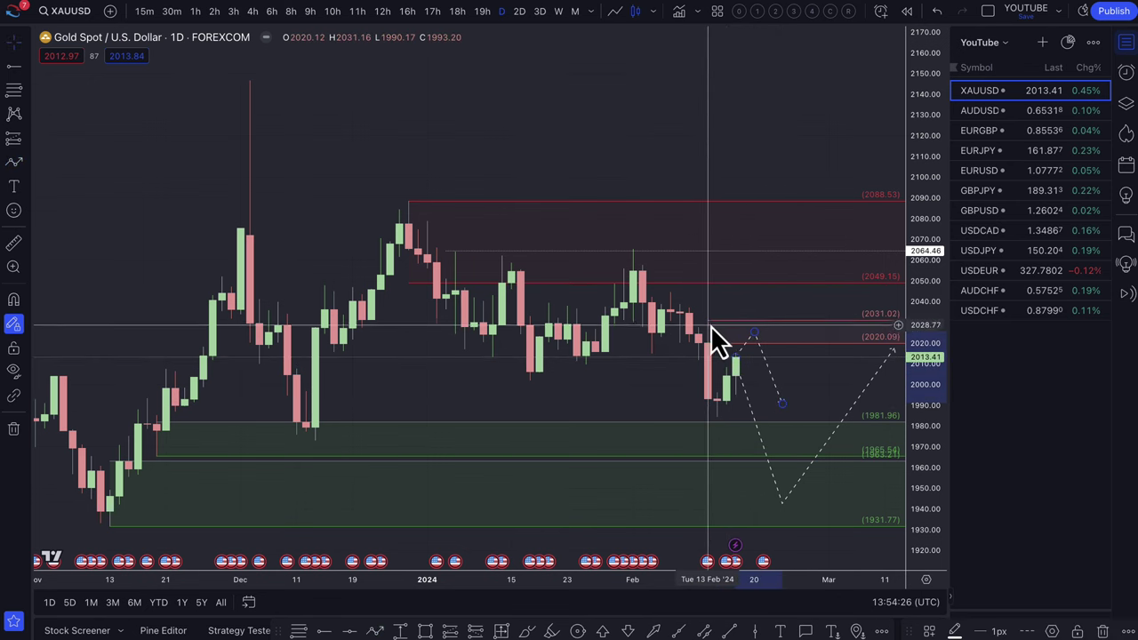
Add a horizontal ray at 2044.84 and raise the lower path's low point to about 1968.
{"action": "key", "text": "alt+j"}
{"action": "left_click", "coordinate": [670, 293]}
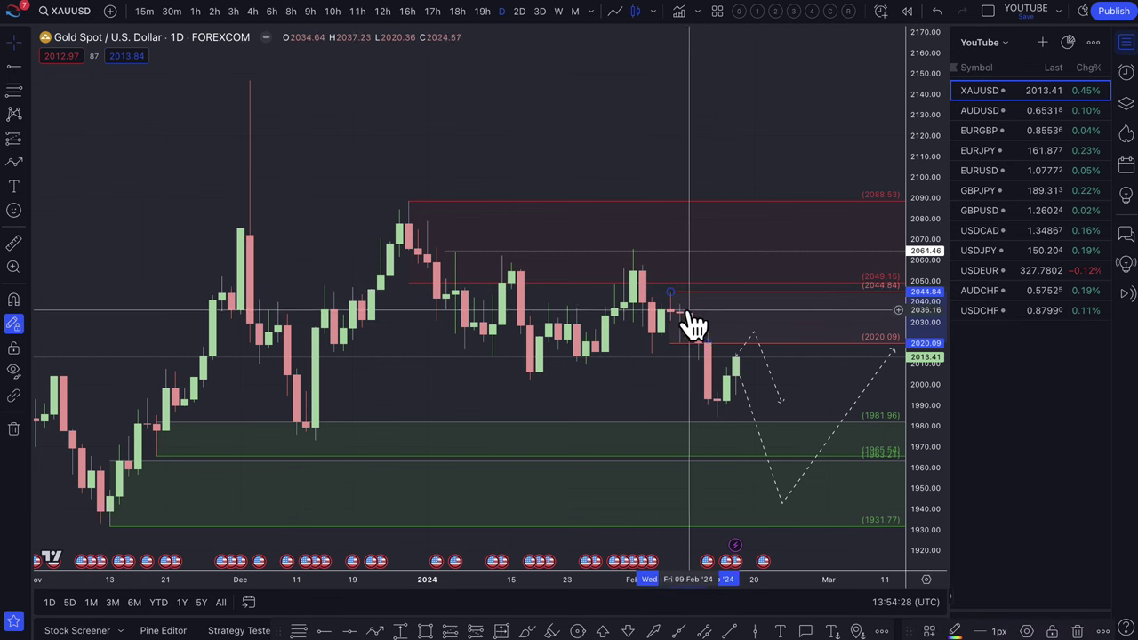
{"action": "left_click", "coordinate": [754, 332]}
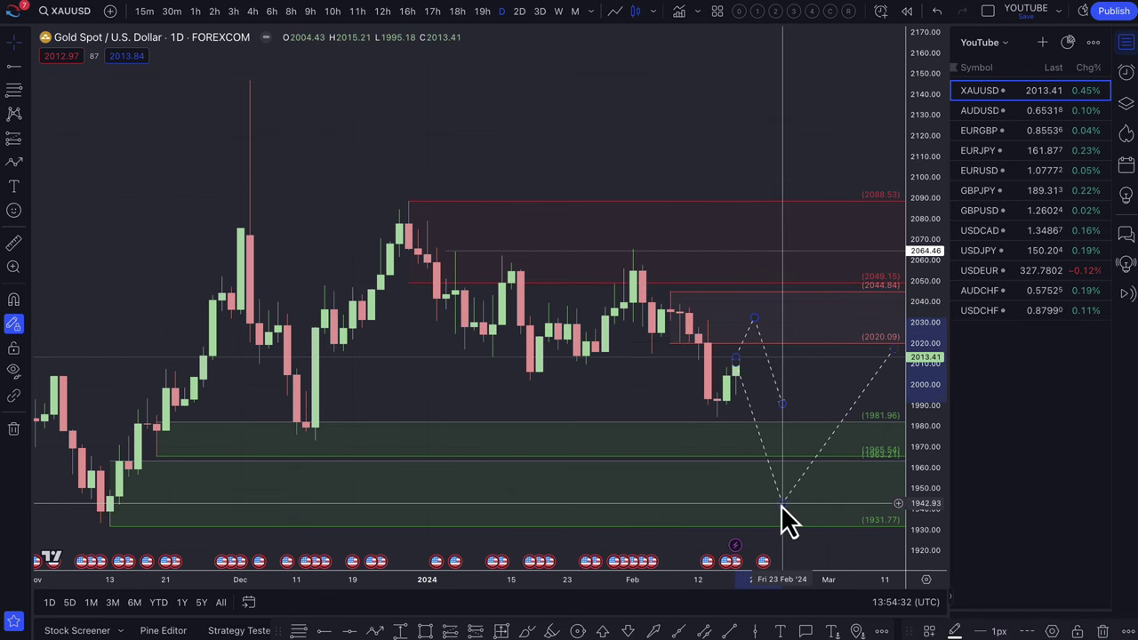
{"action": "left_click_drag", "start_coordinate": [781, 504], "coordinate": [754, 505]}
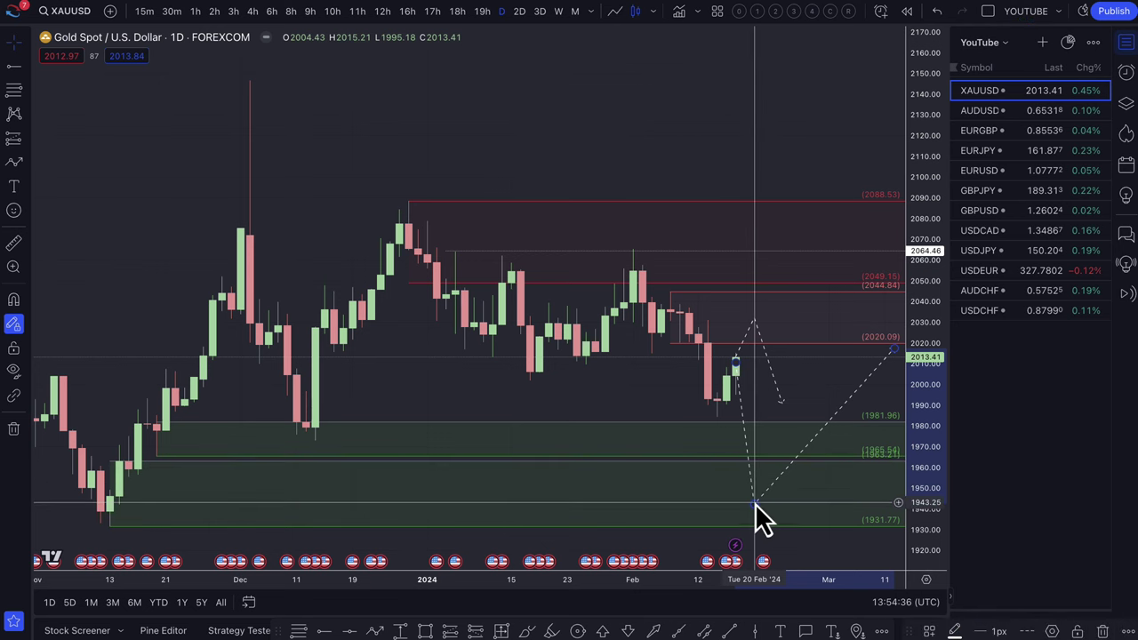
{"action": "left_click_drag", "start_coordinate": [755, 504], "coordinate": [759, 452]}
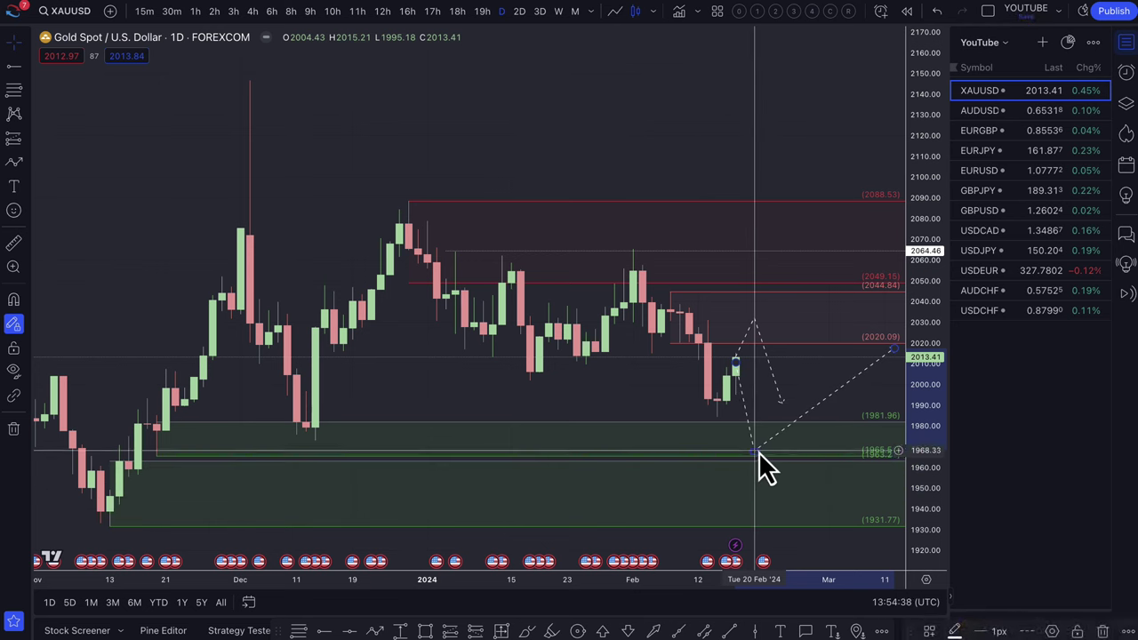